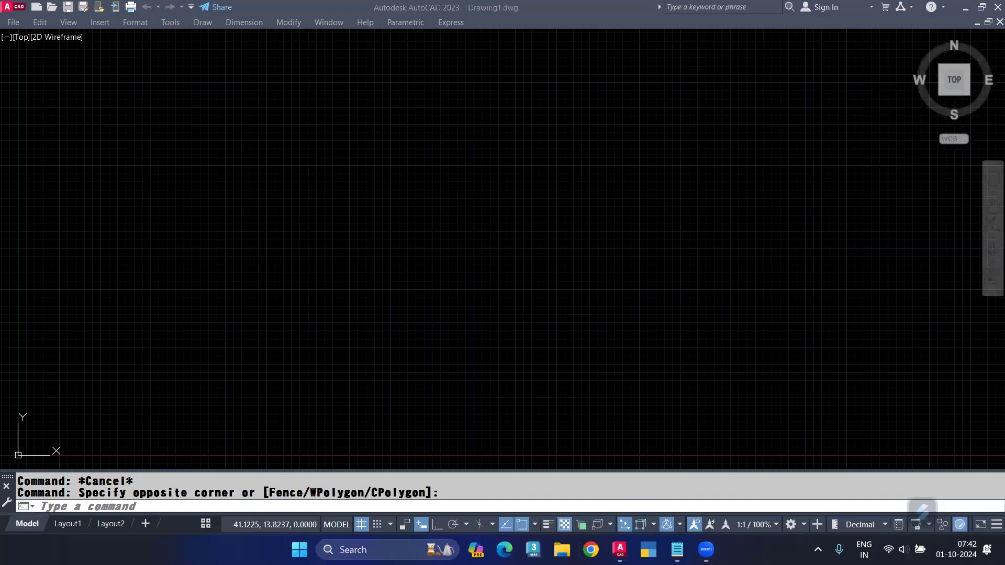
Change the drawing's length units from Decimal to Engineering in Drawing Units.
left_click(314, 289)
key("Escape")
key("Escape")
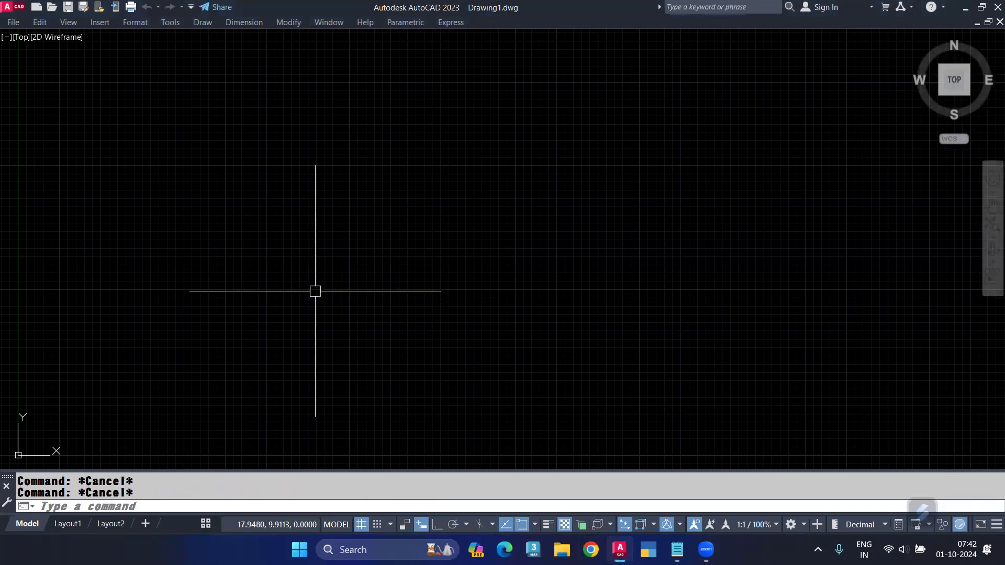
left_click(411, 236)
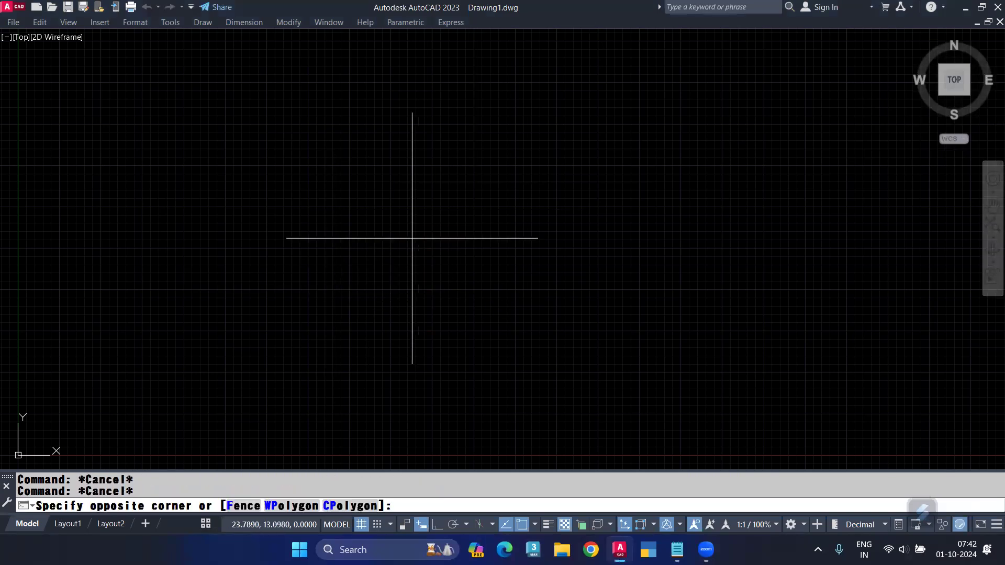
left_click(259, 201)
type("UN")
key("Return")
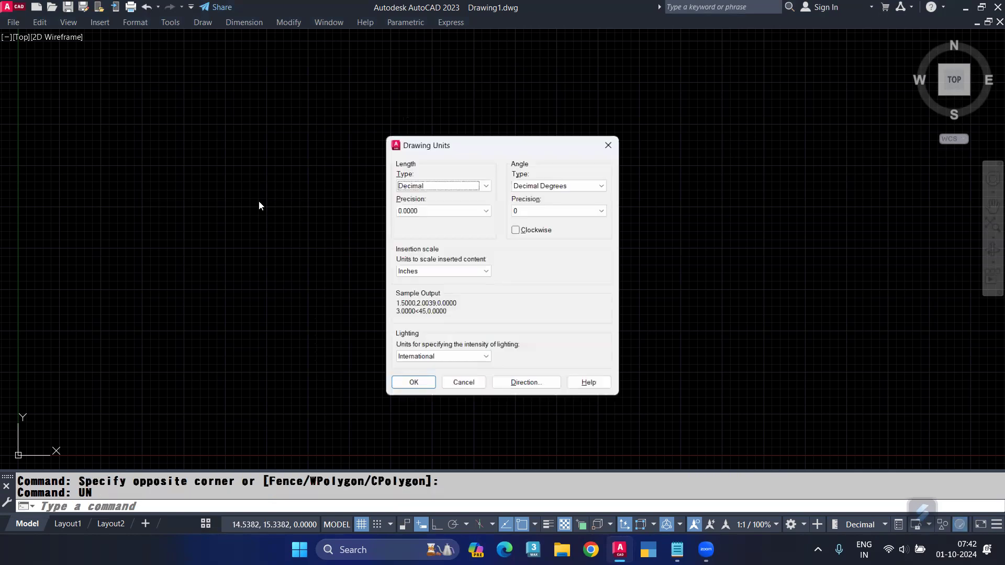
key("Down")
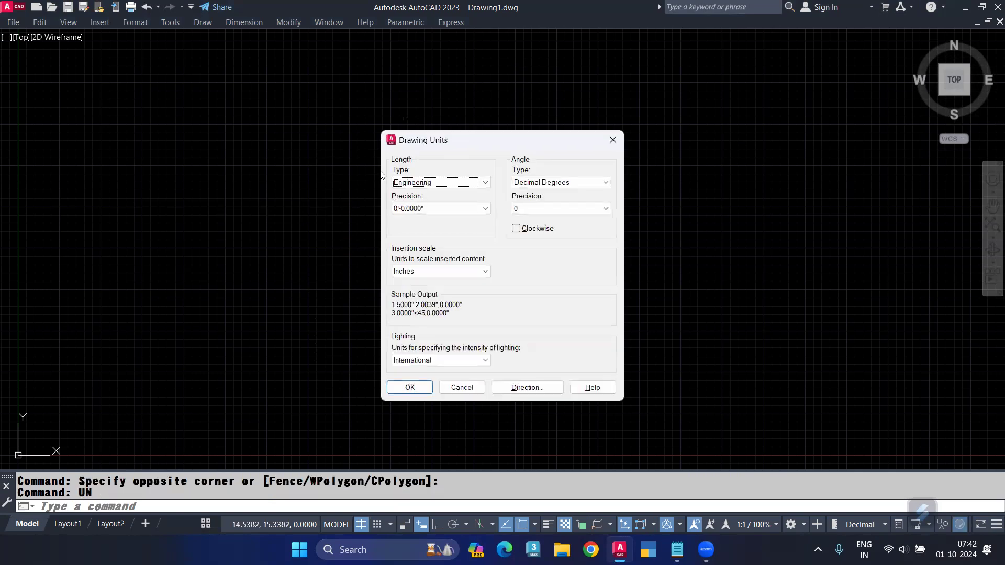
key("Return")
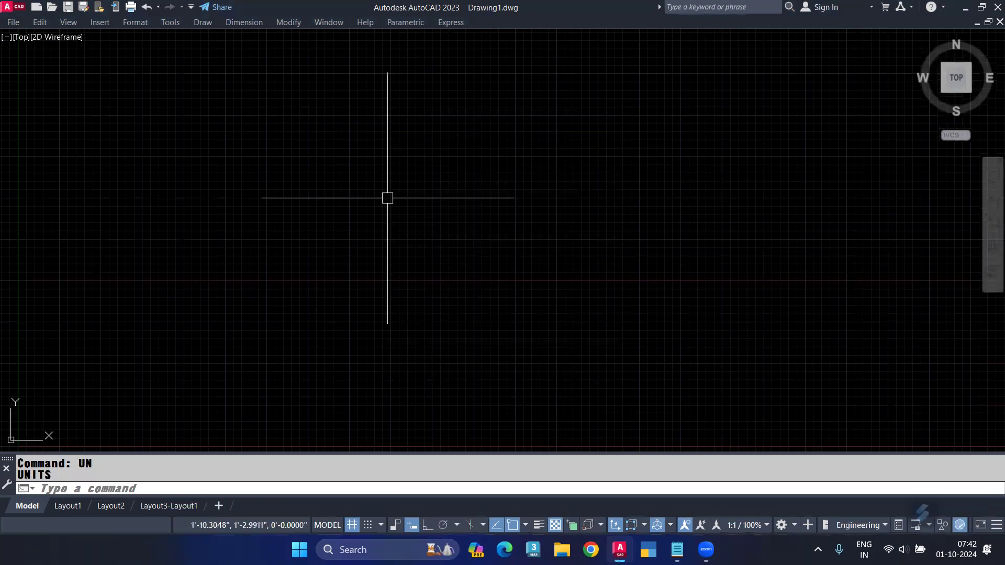
Zoom All to show the whole drawing area.
type("Z")
key("Return")
type("A")
key("Return")
type("A")
key("Escape")
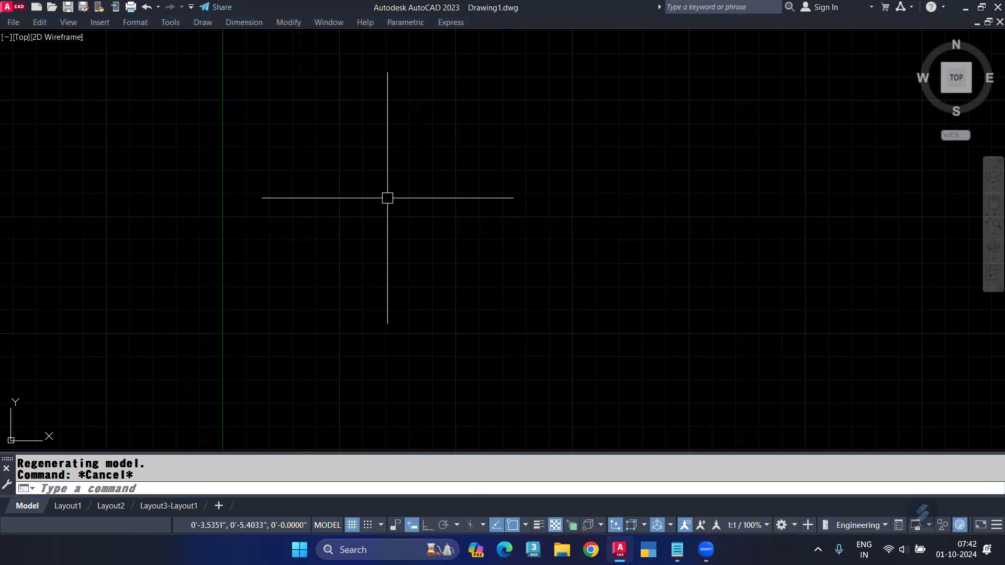
type("REC")
key("Return")
key("Escape")
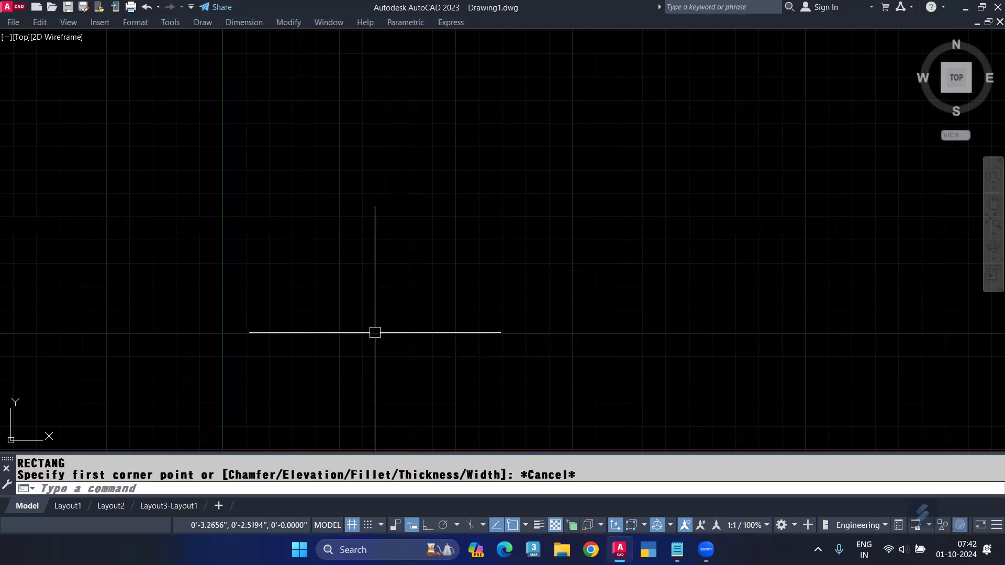
type("REC")
key("Return")
left_click(410, 378)
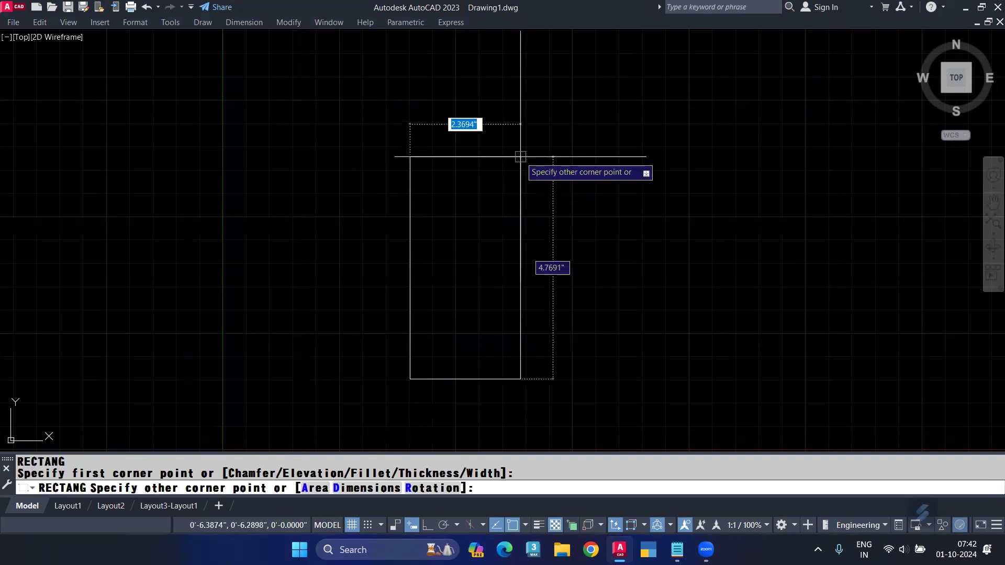
type("@")
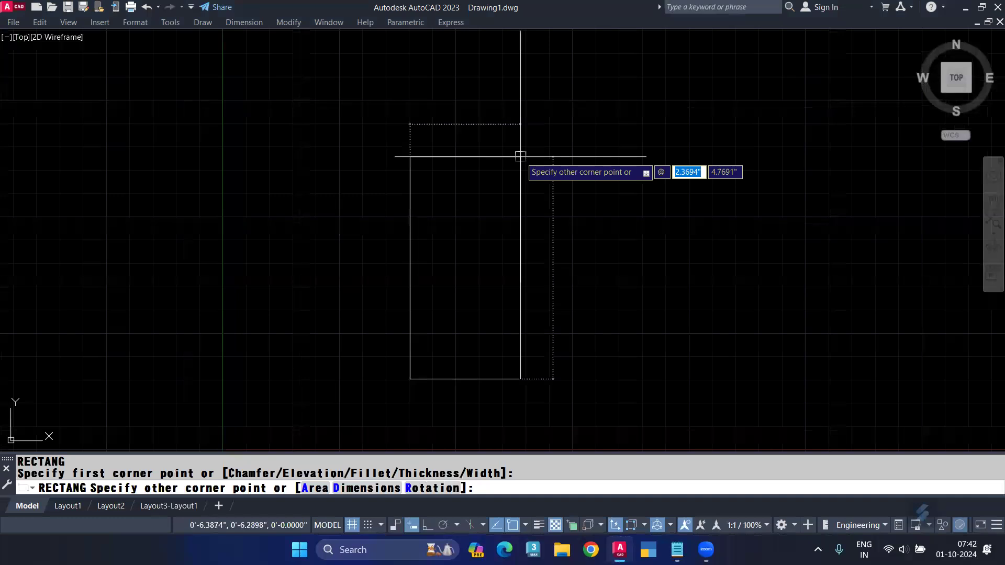
type("36")
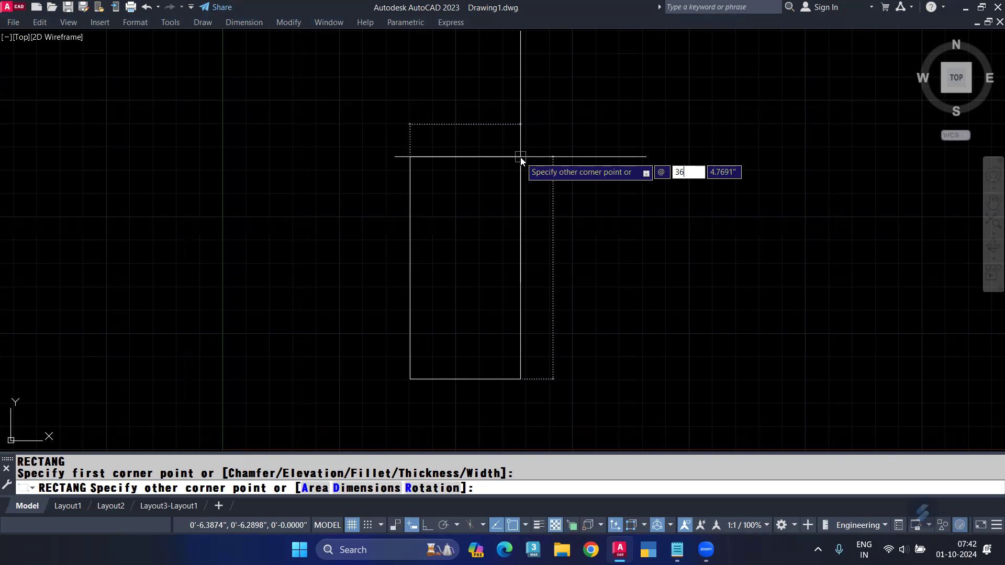
key("Tab")
type("3")
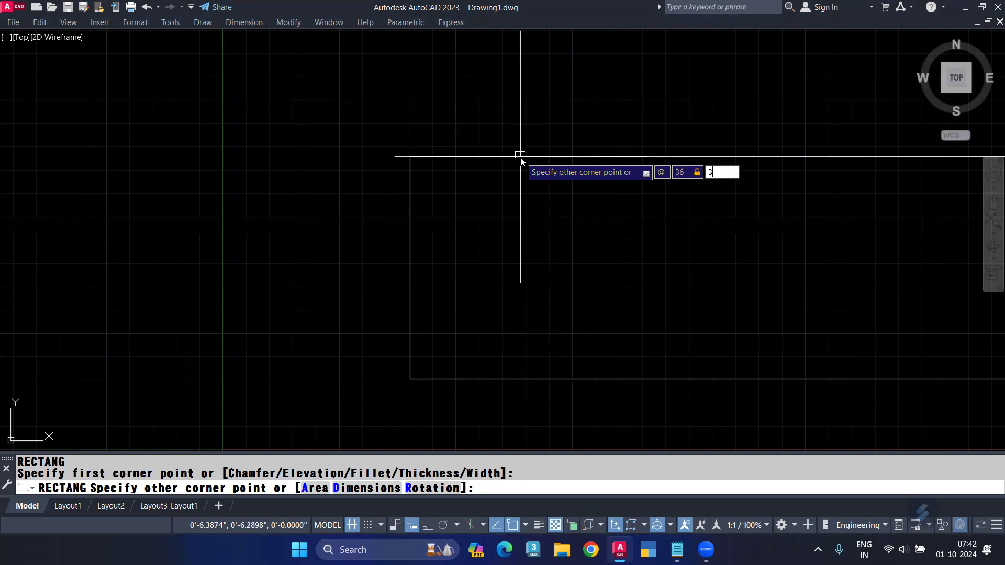
type("6")
key("Return")
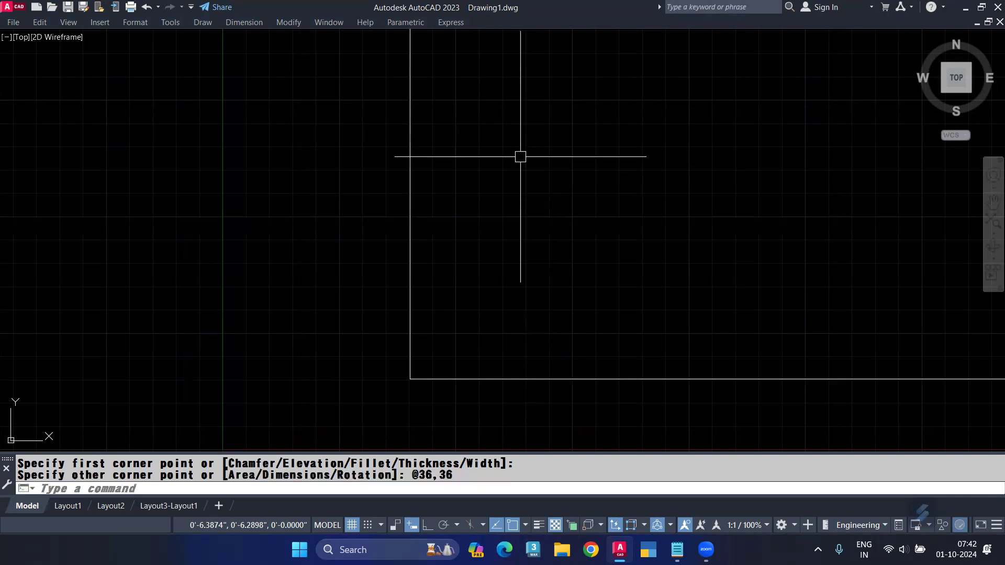
scroll(521, 155, "down", 2)
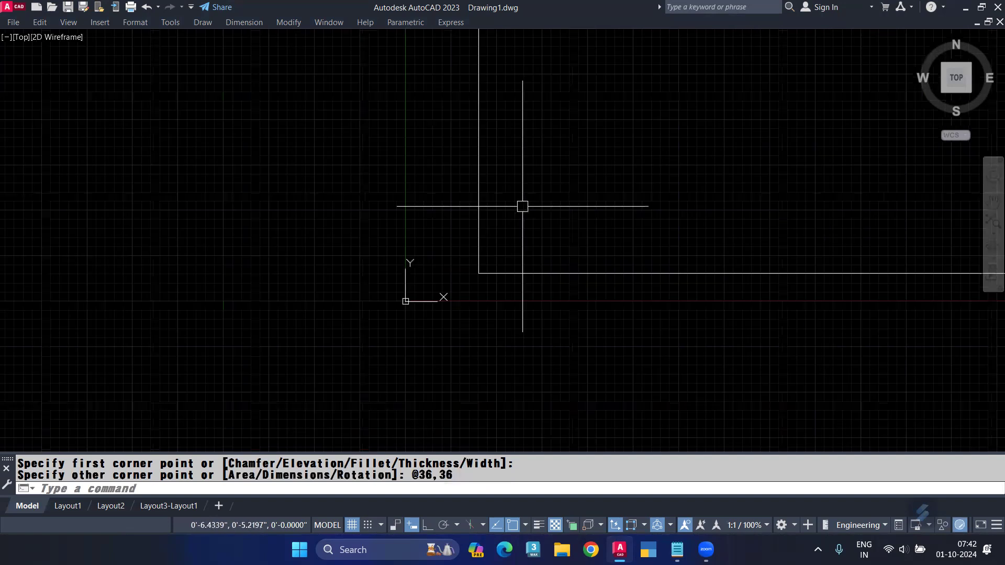
scroll(523, 207, "down", 5)
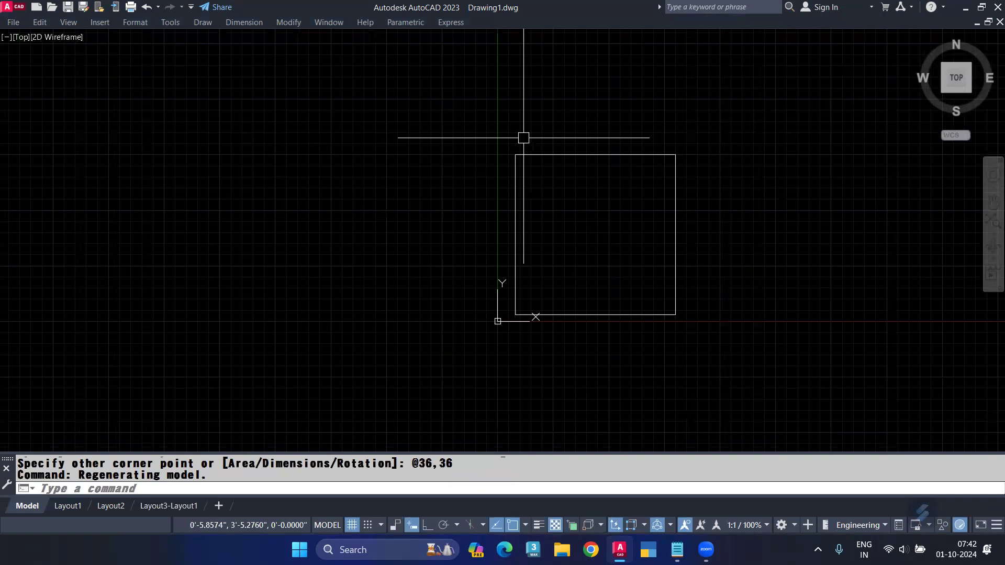
scroll(521, 168, "up", 2)
Draw a 4 by 4 square at the big square's top-left corner using the Dimensions option.
middle_click_drag(540, 229, 532, 264)
type("REC")
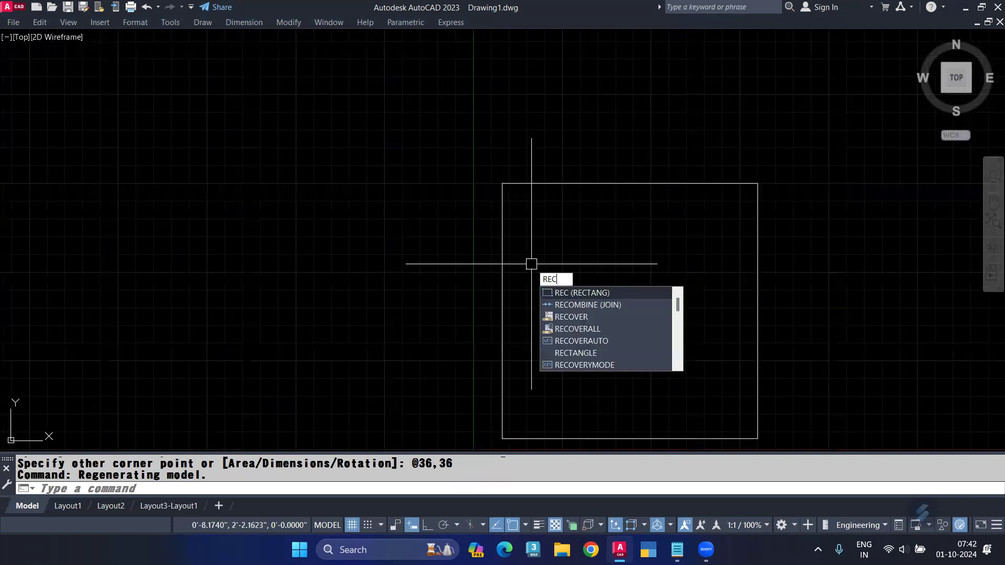
key("Return")
left_click(502, 184)
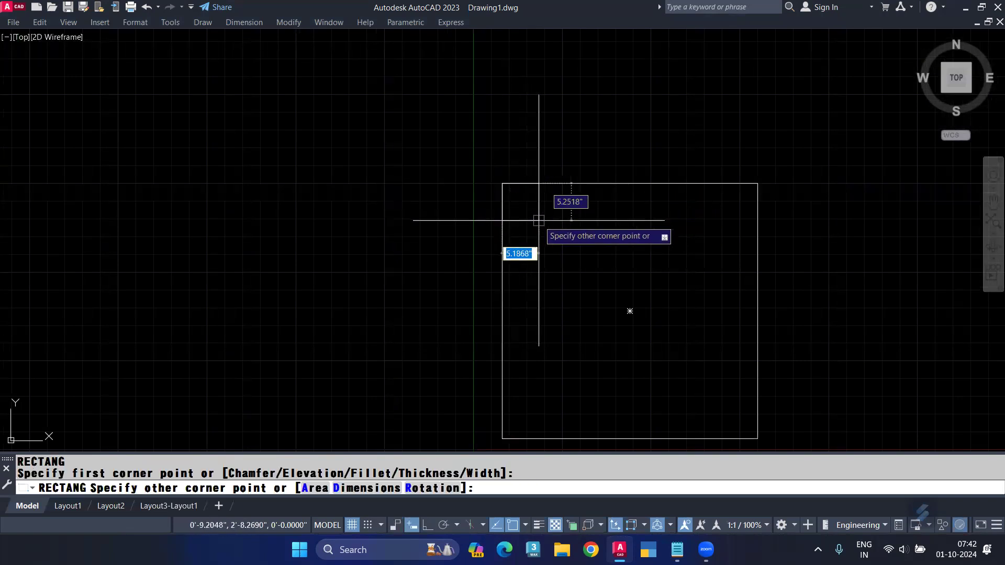
type("D")
key("Return")
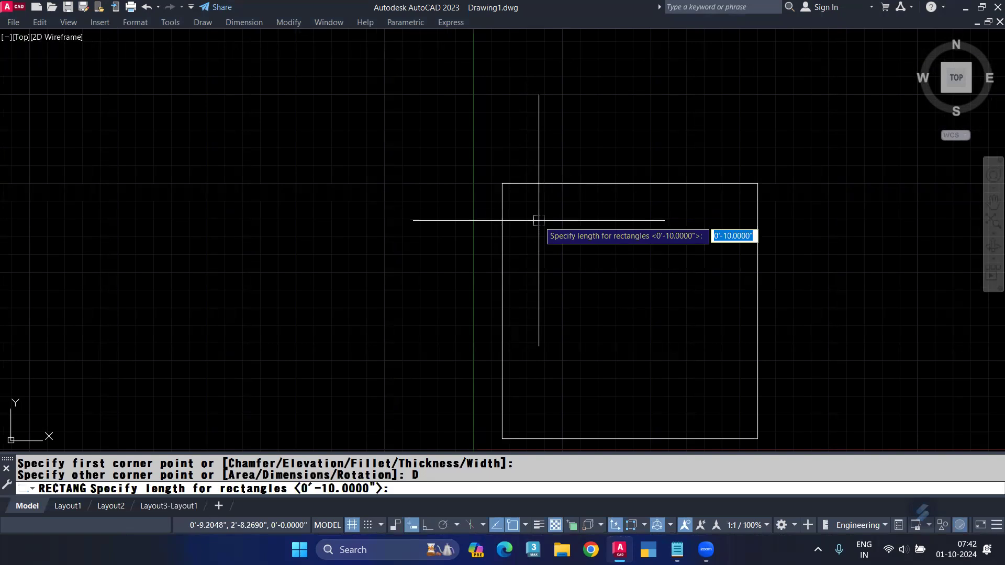
type("4")
key("Return")
type("4")
key("Return")
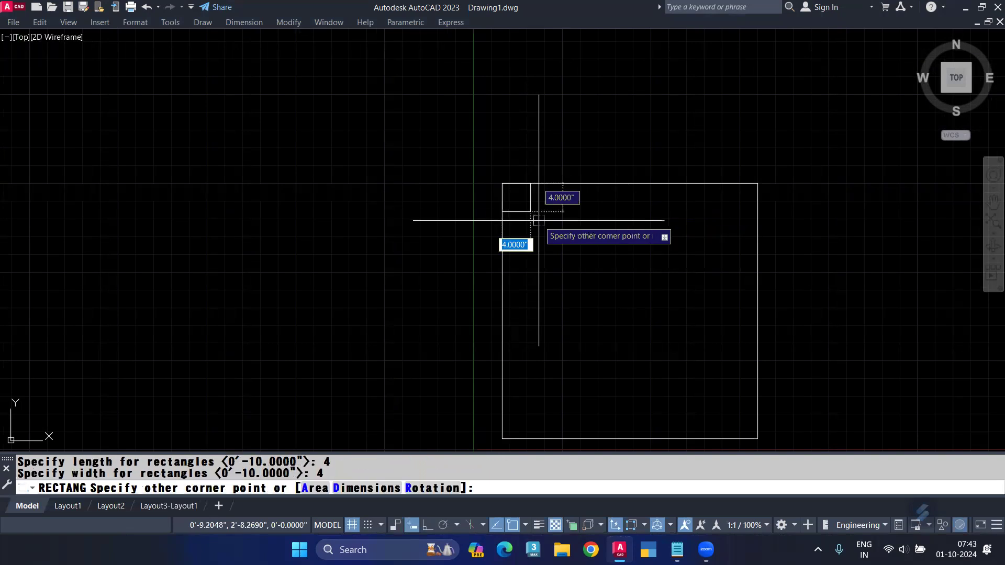
left_click(539, 221)
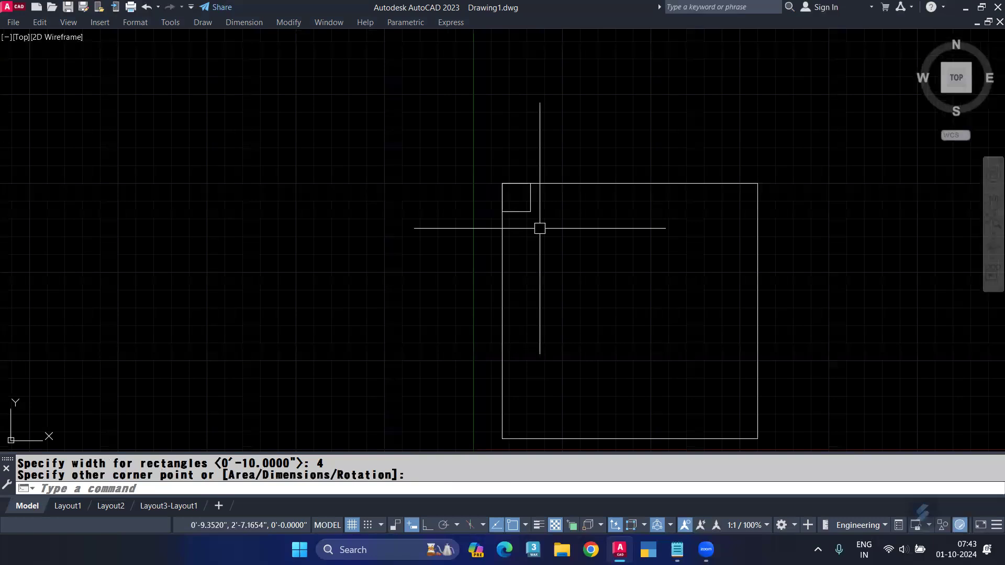
type("AR")
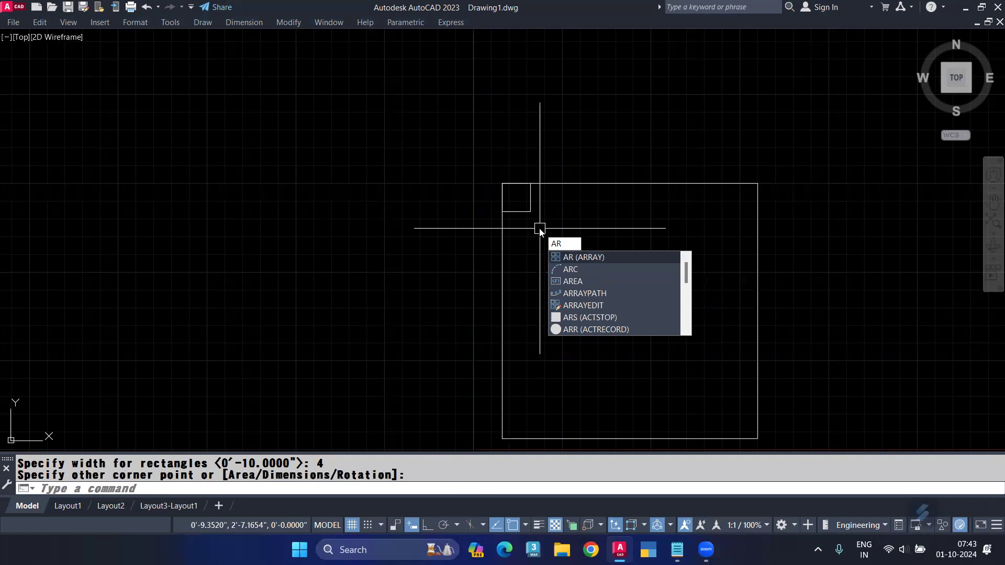
key("Return")
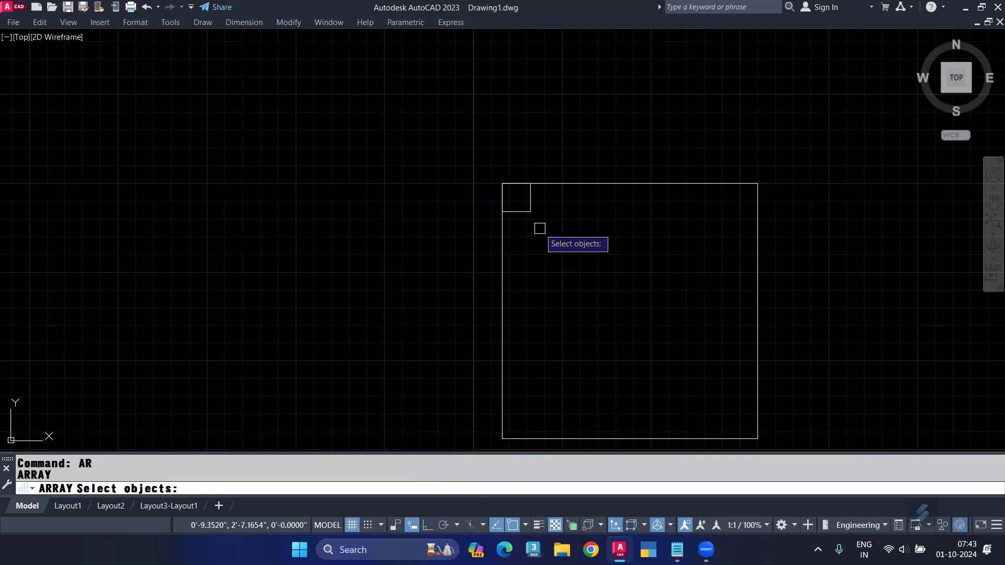
Make a 3-row by 4-column rectangular array of the small square.
left_click(531, 212)
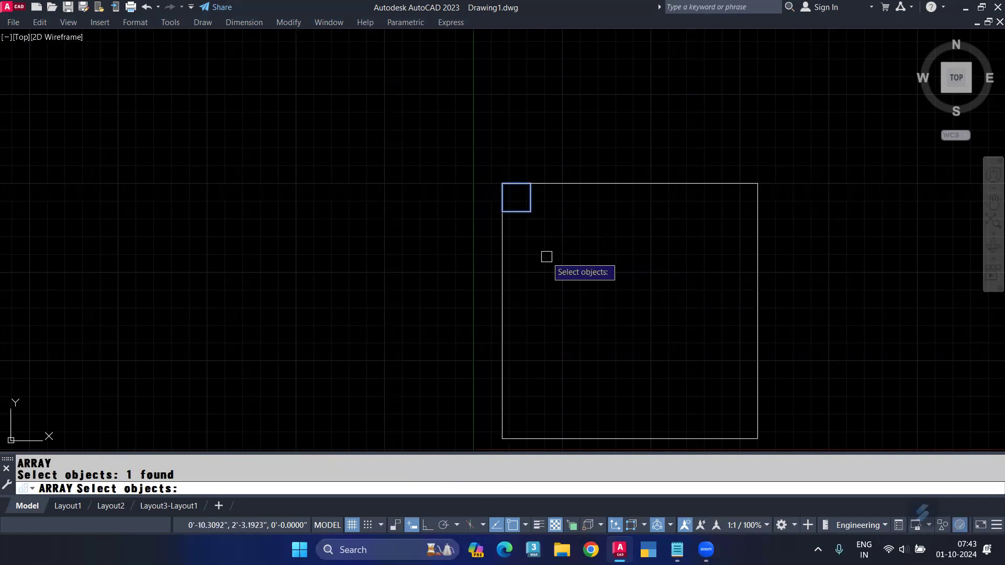
key("Return")
left_click(578, 285)
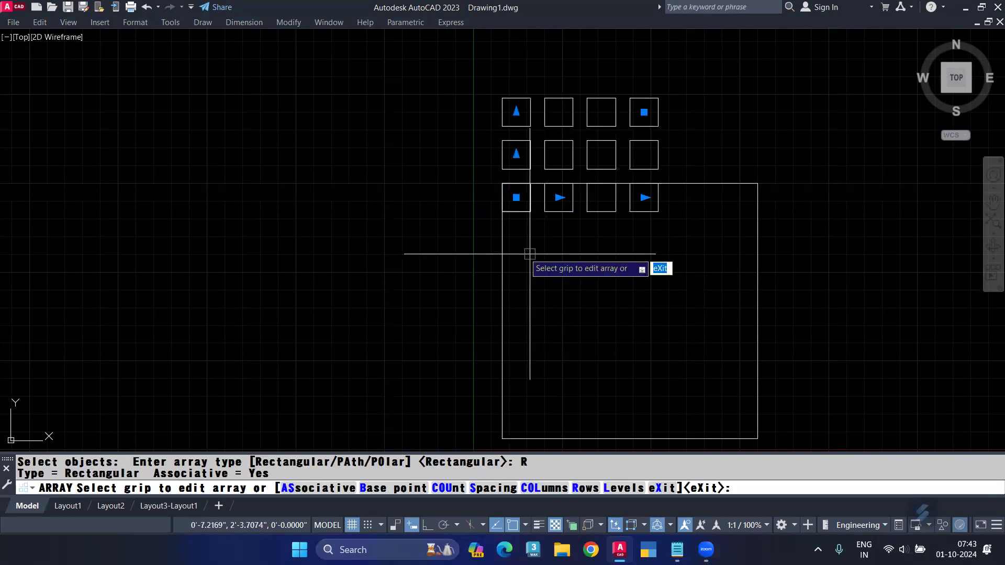
scroll(386, 203, "down", 2)
scroll(386, 203, "up", 2)
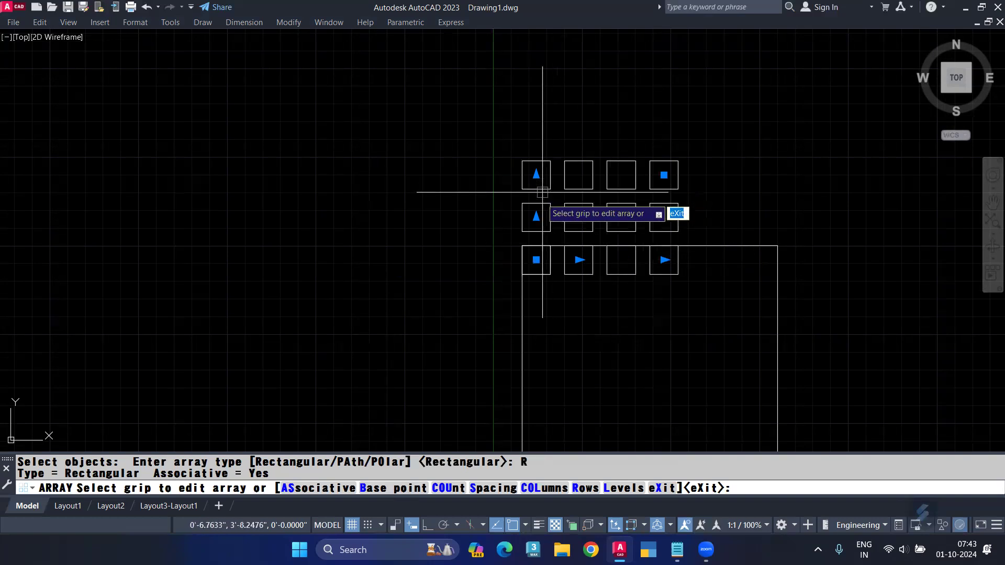
Choose the array's Count option to edit its columns and rows.
left_click(455, 488)
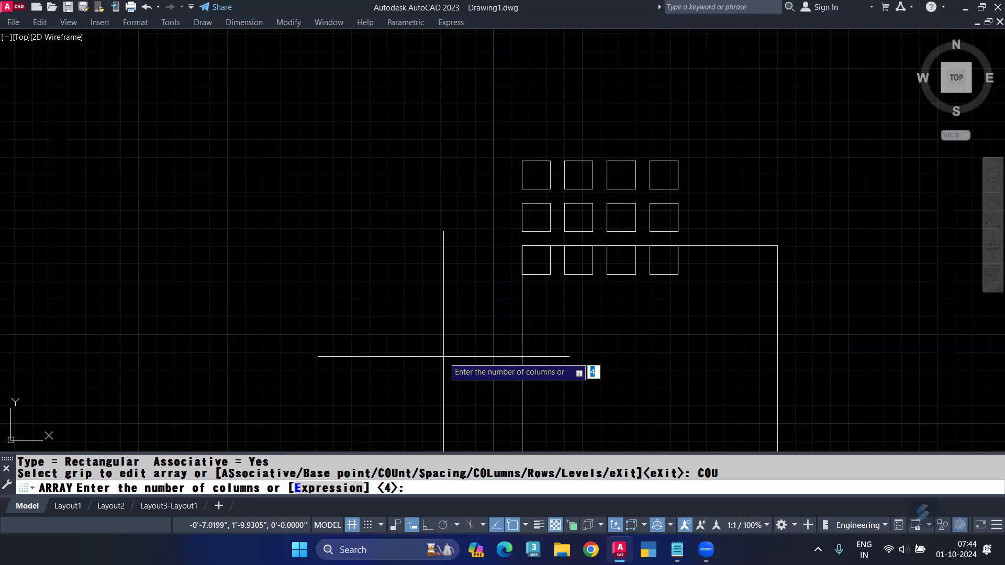
Set the square array to 9 columns and 9 rows.
key("BackSpace")
type("9")
key("Return")
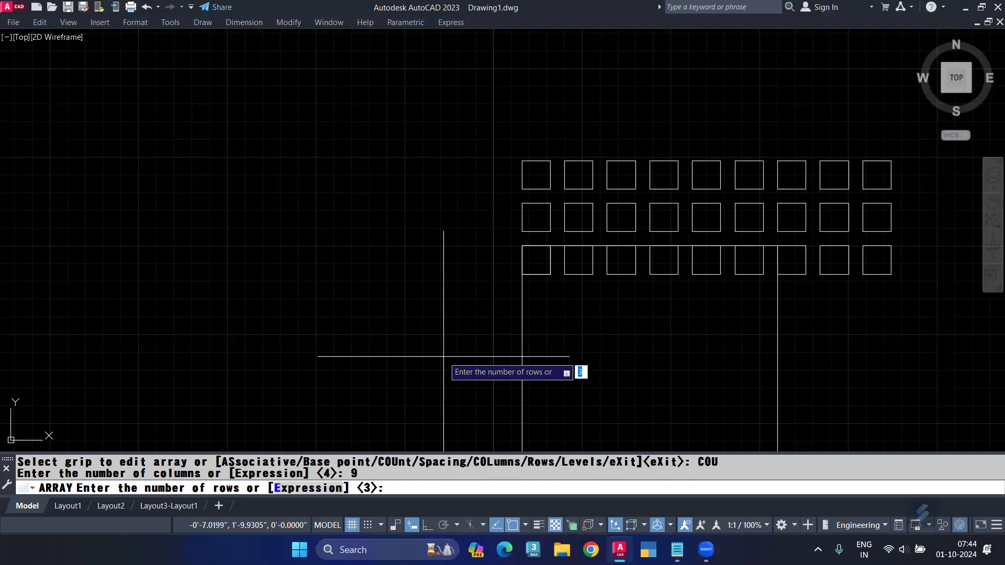
type("9")
key("Return")
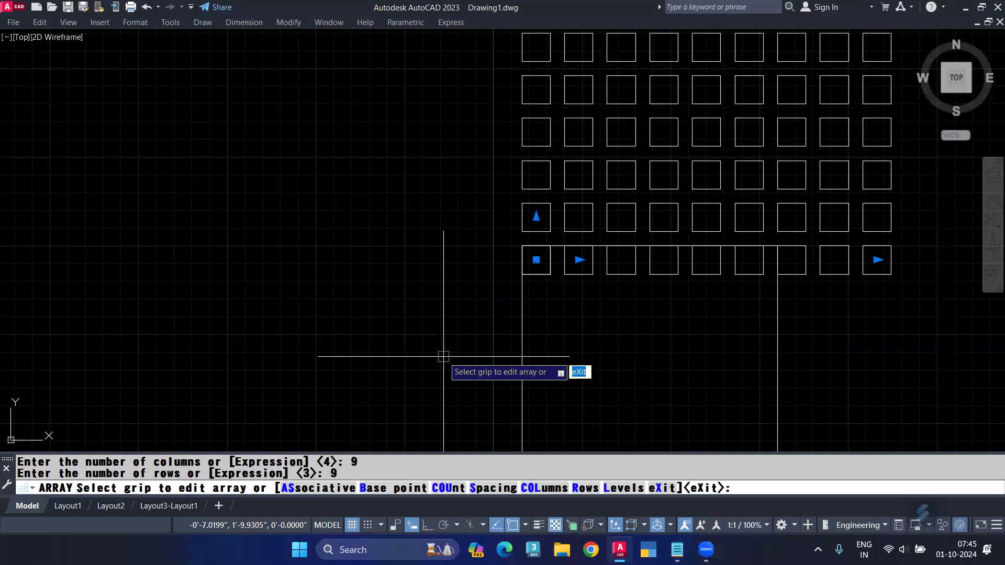
type("S")
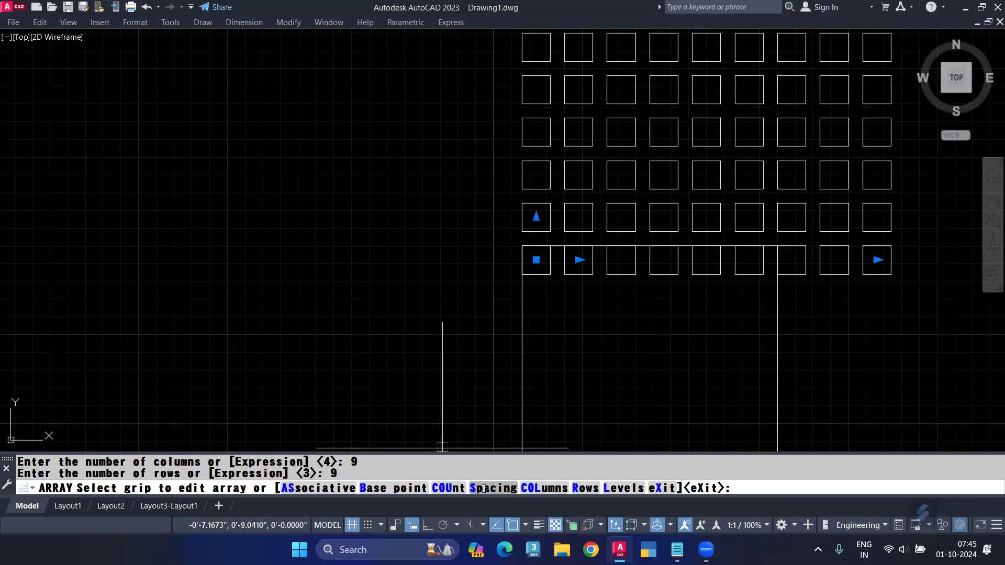
key("Return")
scroll(419, 375, "down", 2)
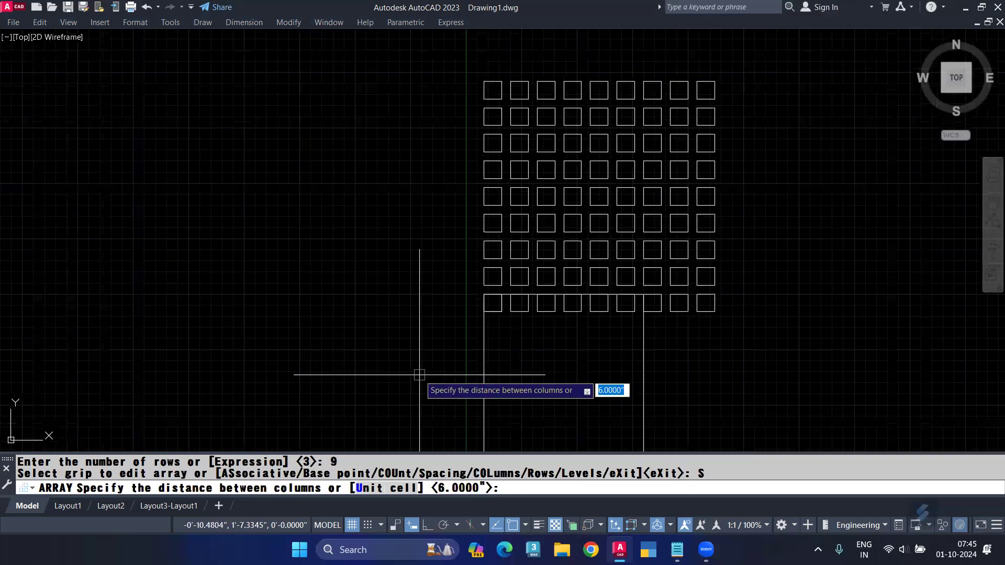
scroll(420, 374, "down", 2)
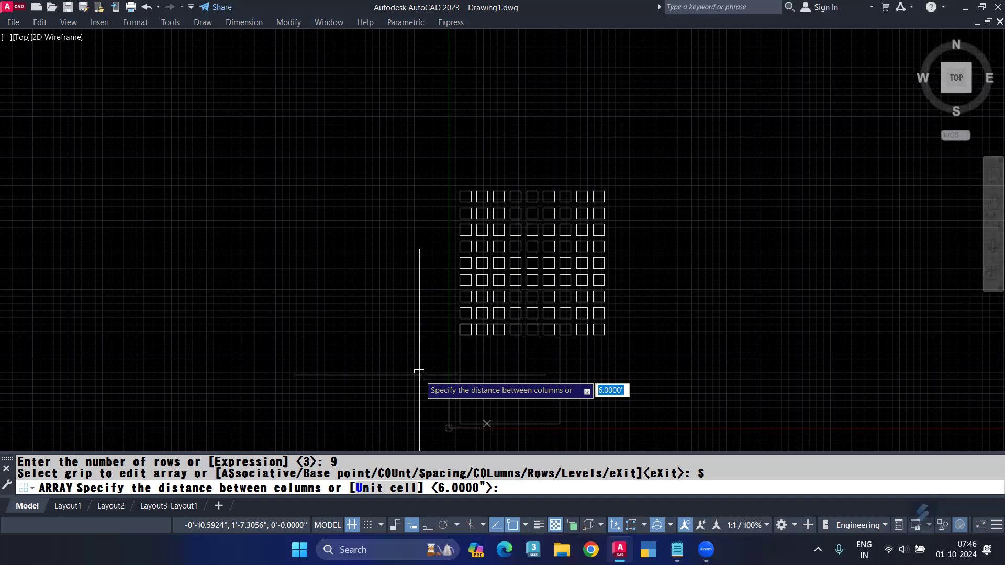
Apply column spacing 4 and row spacing -4, then finish the array.
type("4")
key("Return")
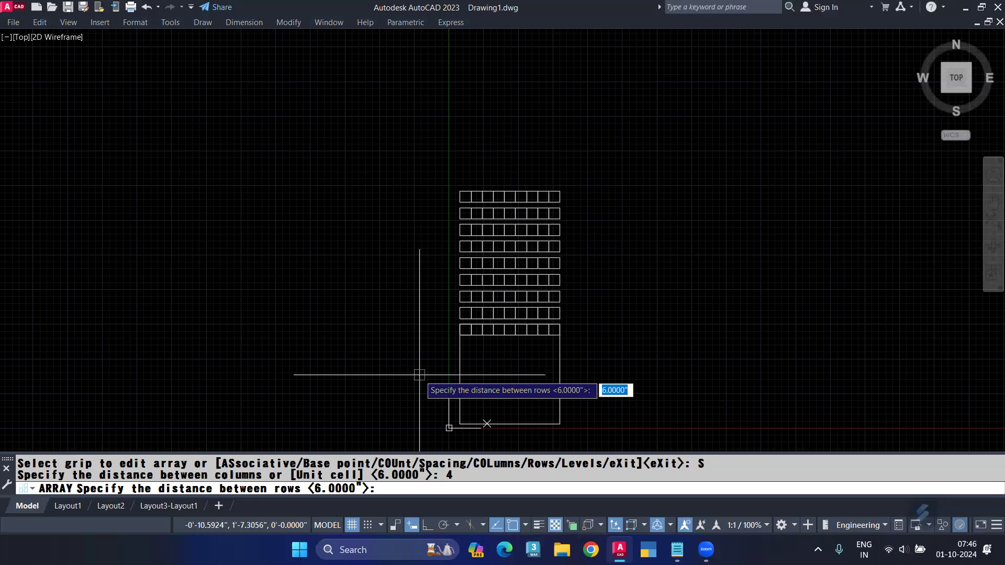
type("-")
type("4")
key("Return")
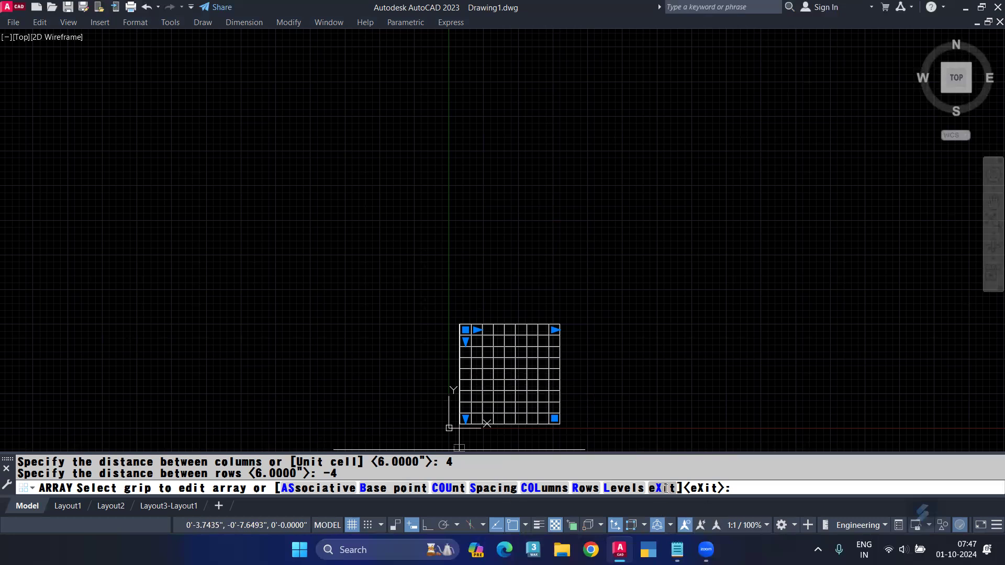
left_click(665, 489)
middle_click_drag(577, 298, 596, 310)
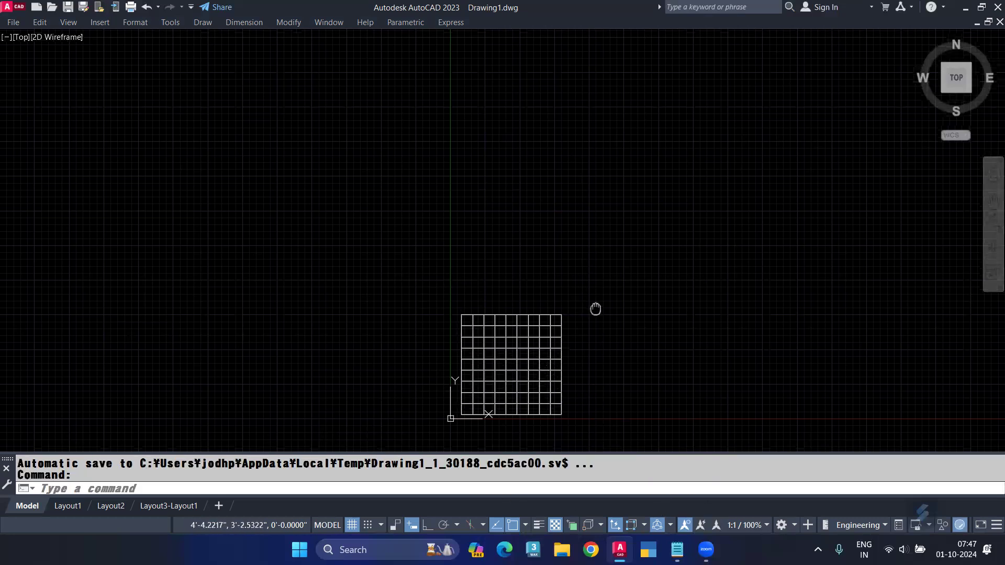
scroll(521, 278, "up", 2)
left_click(521, 278)
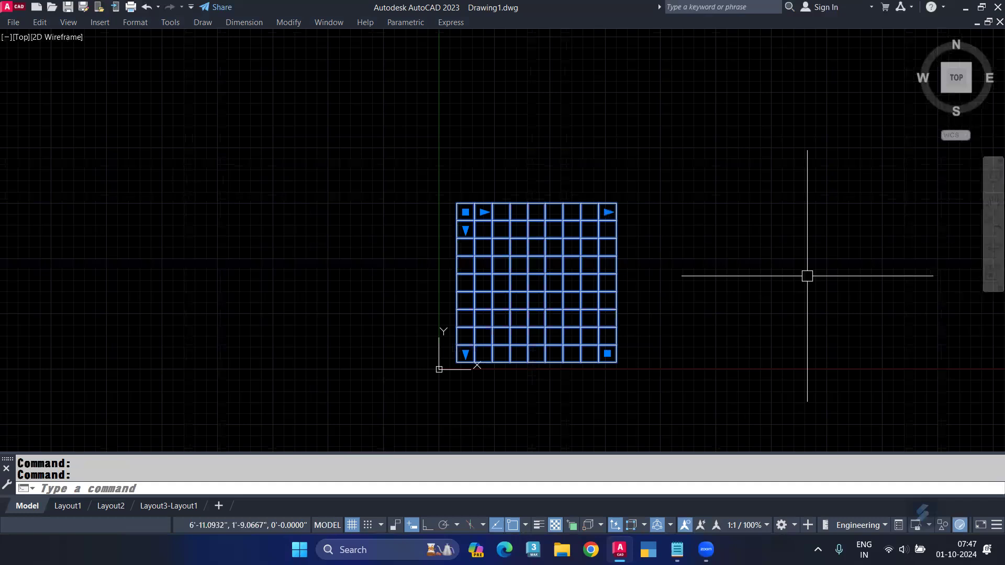
type("tr")
key("Return")
left_click_drag(523, 269, 507, 262)
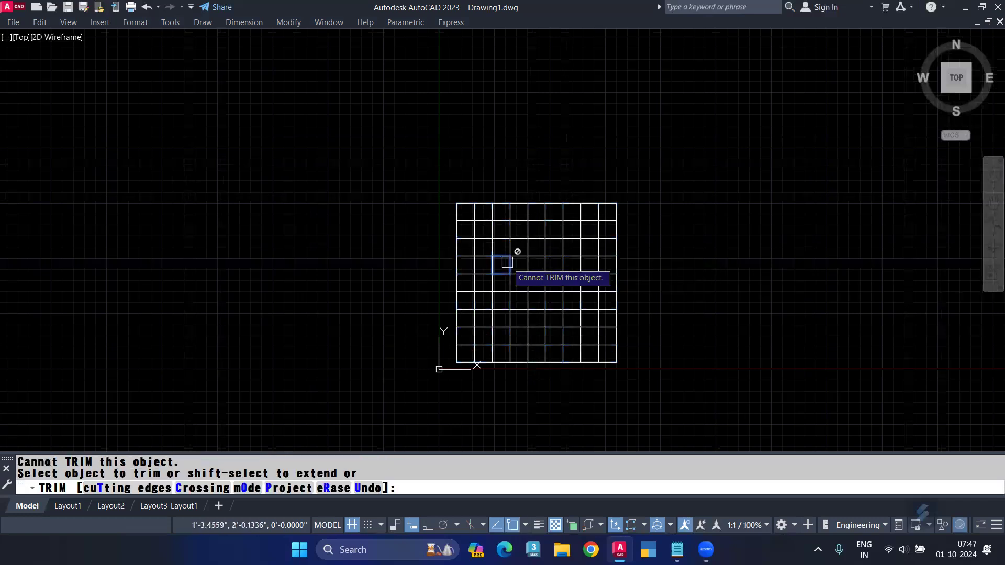
key("Escape")
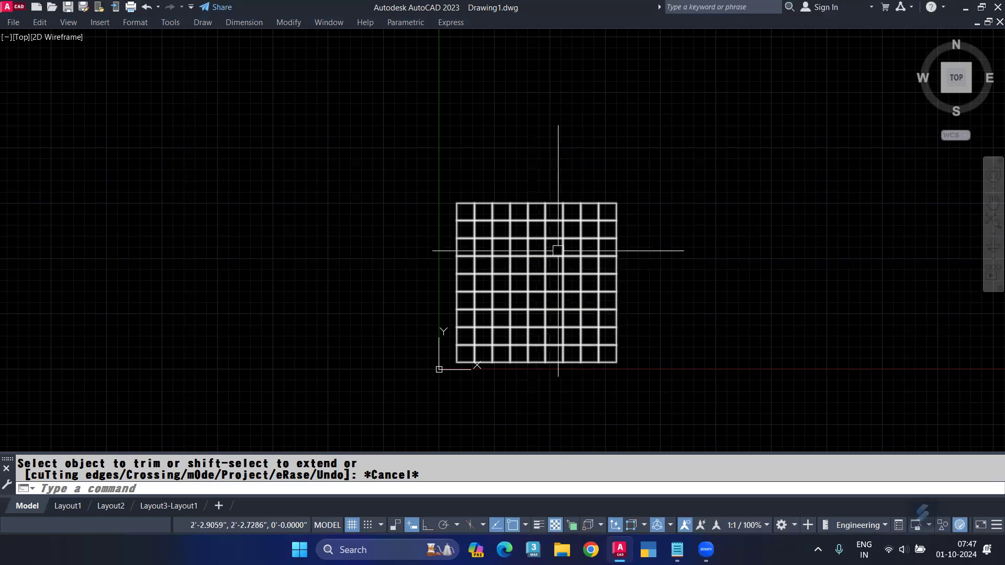
left_click(563, 256)
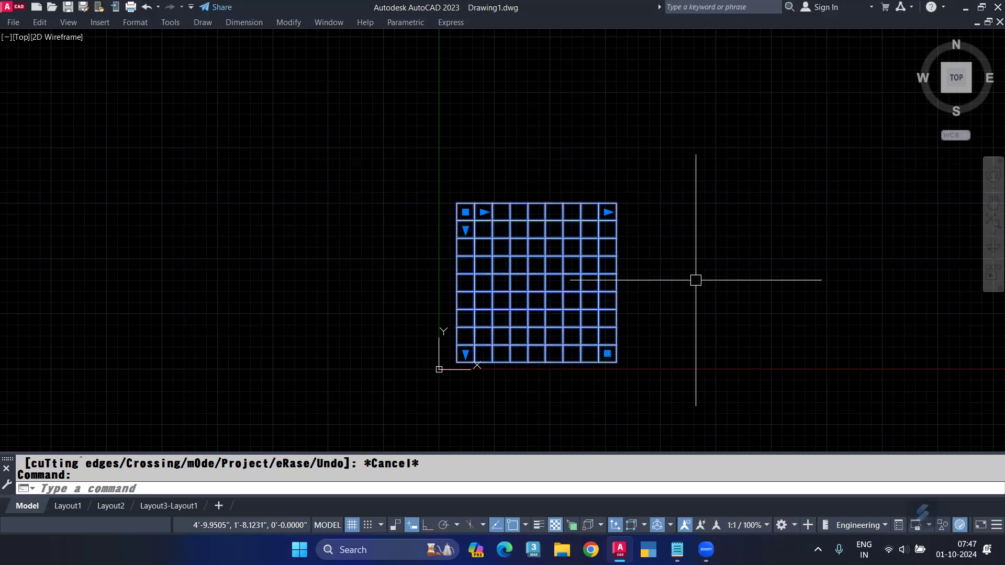
Edit the array with ARRAYEDIT to 5 rows spaced 5 apart, keeping default elevation.
type("ARR")
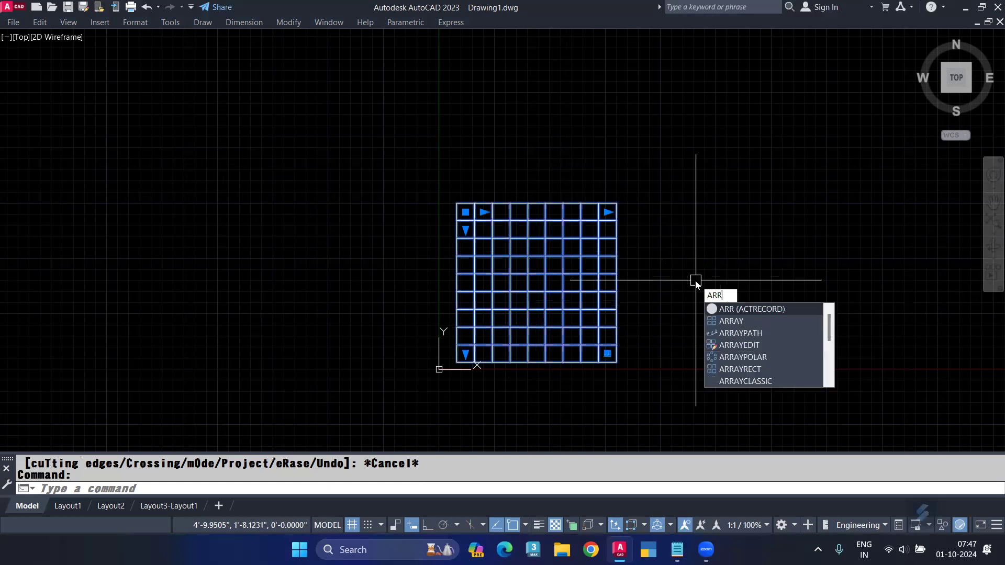
left_click(764, 346)
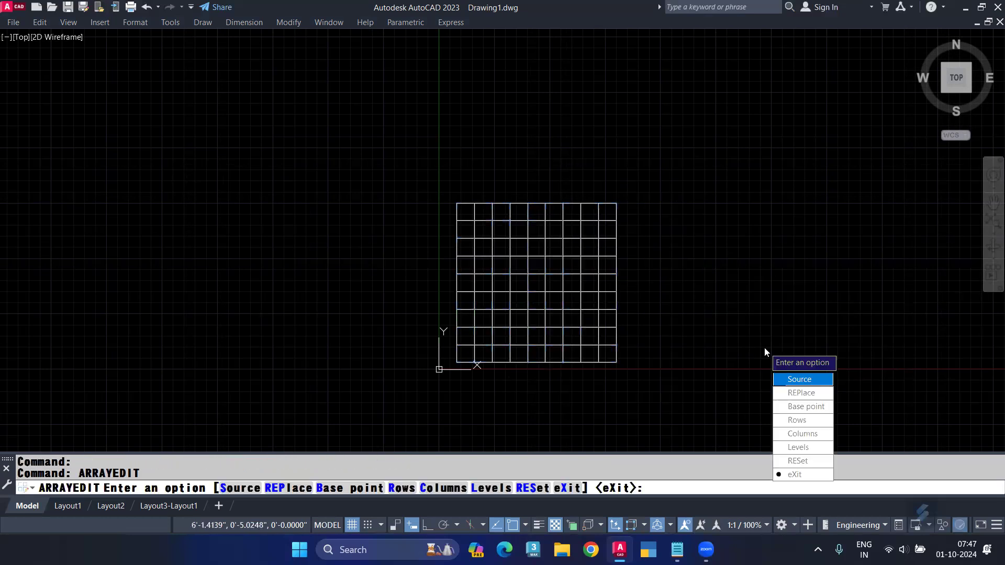
left_click(806, 425)
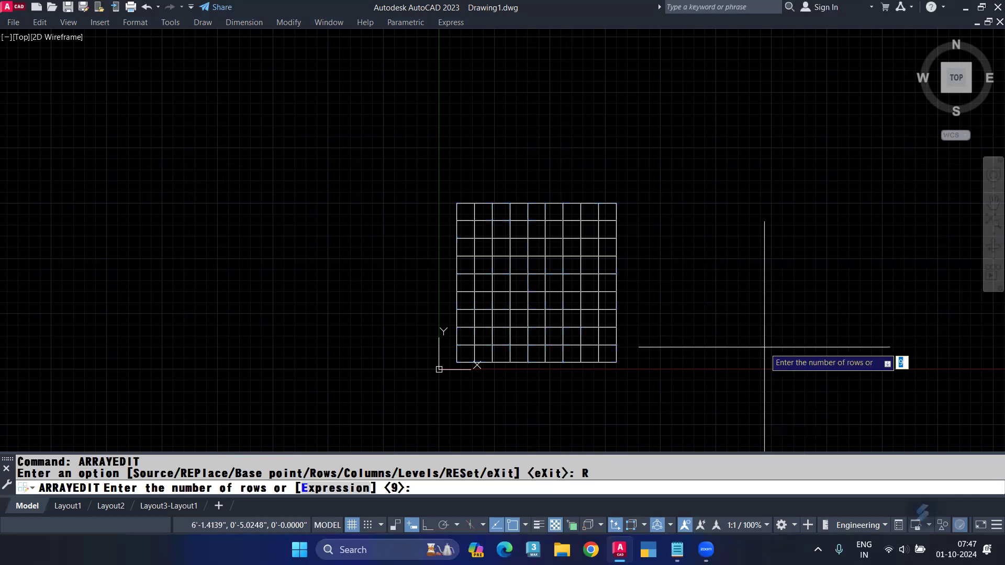
type("5")
key("Return")
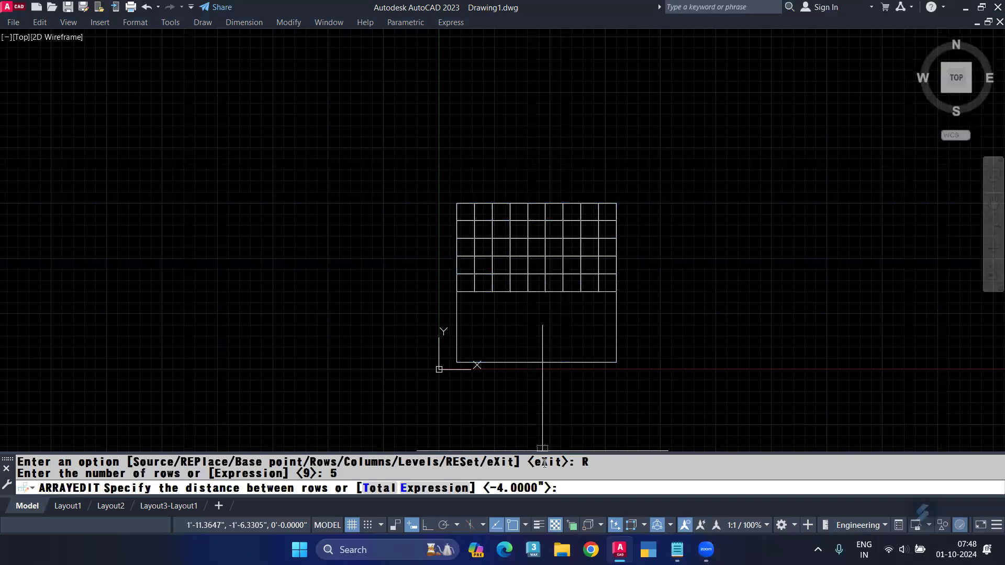
type("5")
key("Return")
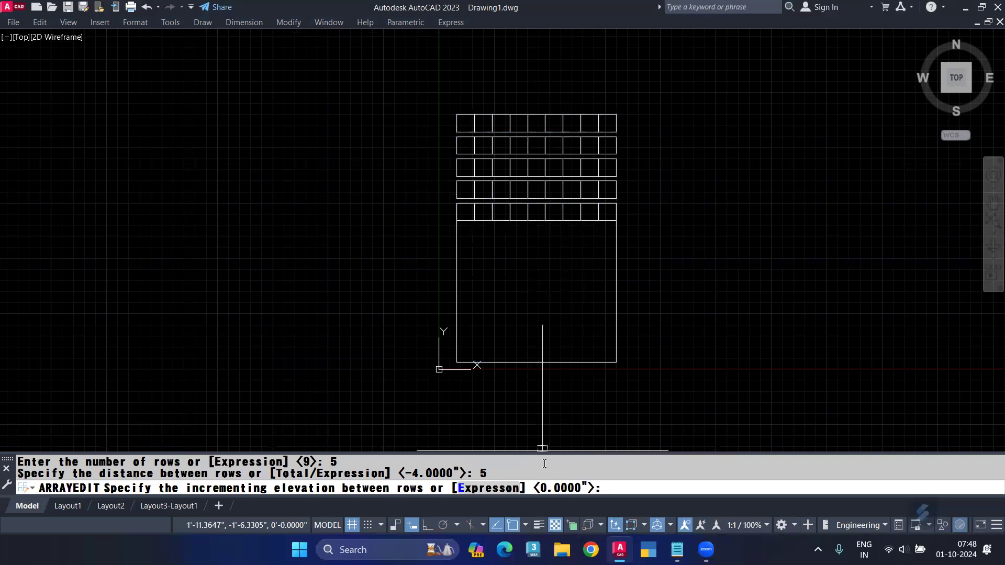
key("Return")
left_click(449, 492)
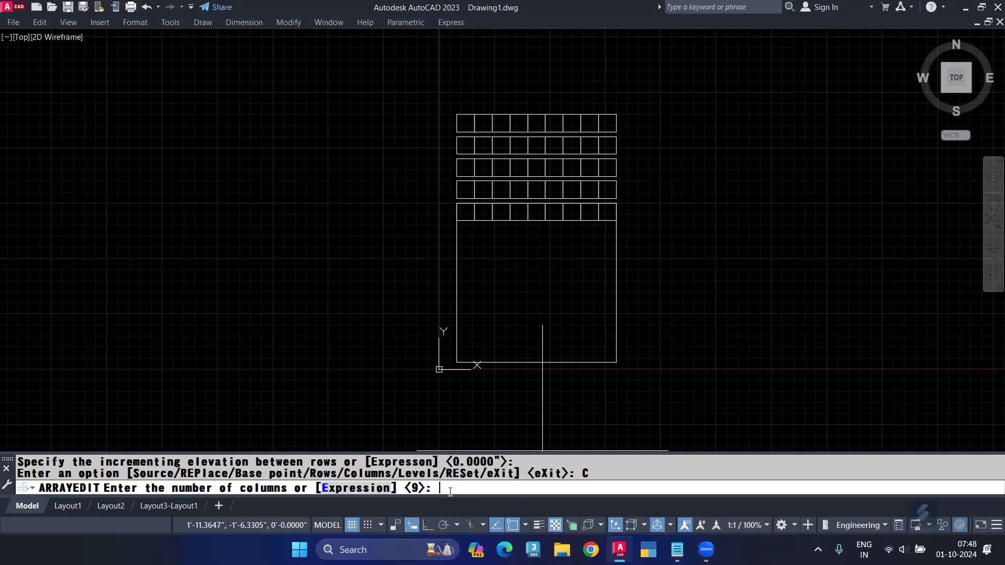
Set the array to 6 columns spaced 6 apart, then switch to the Notepad note.
type("6")
key("Return")
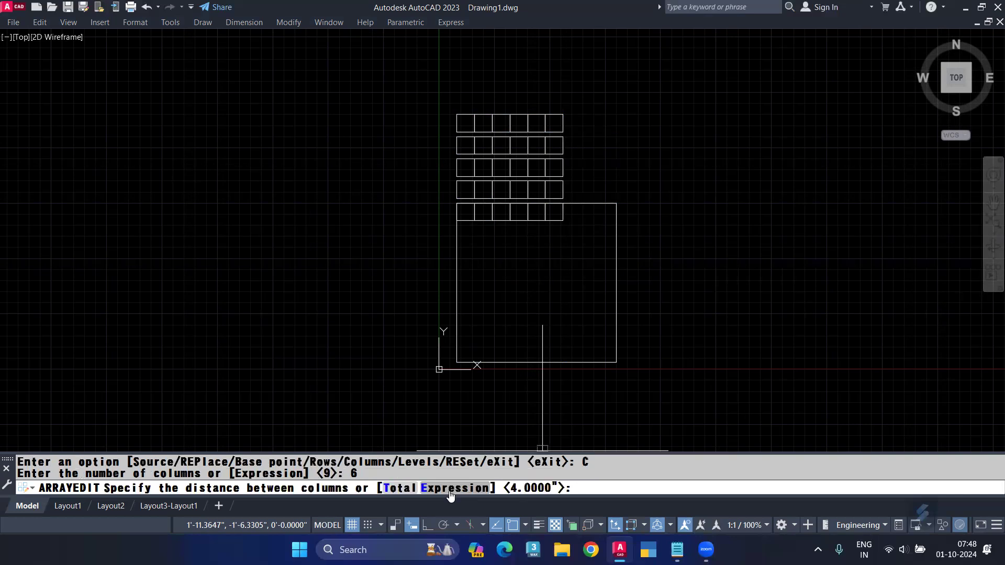
type("6")
key("Return")
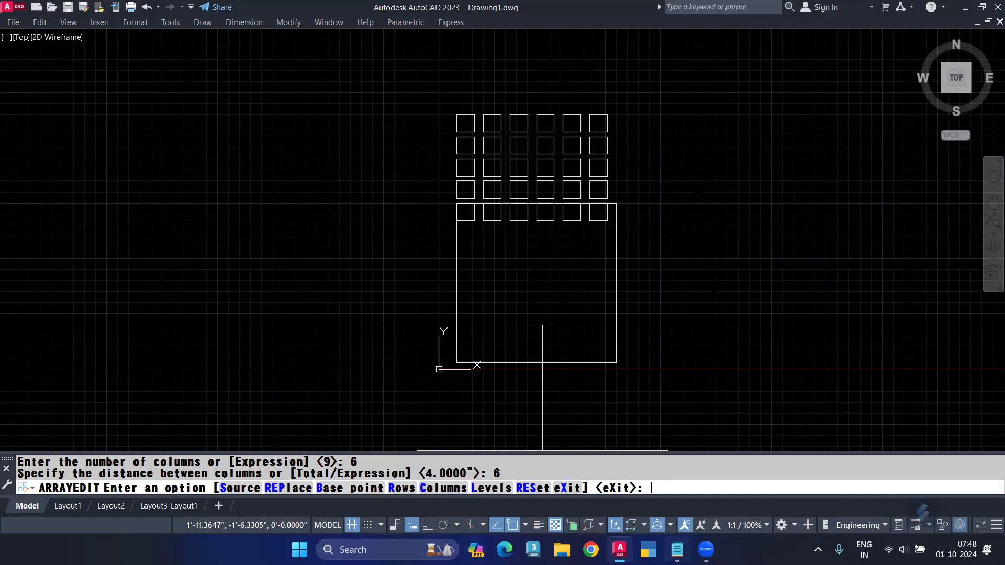
left_click(676, 549)
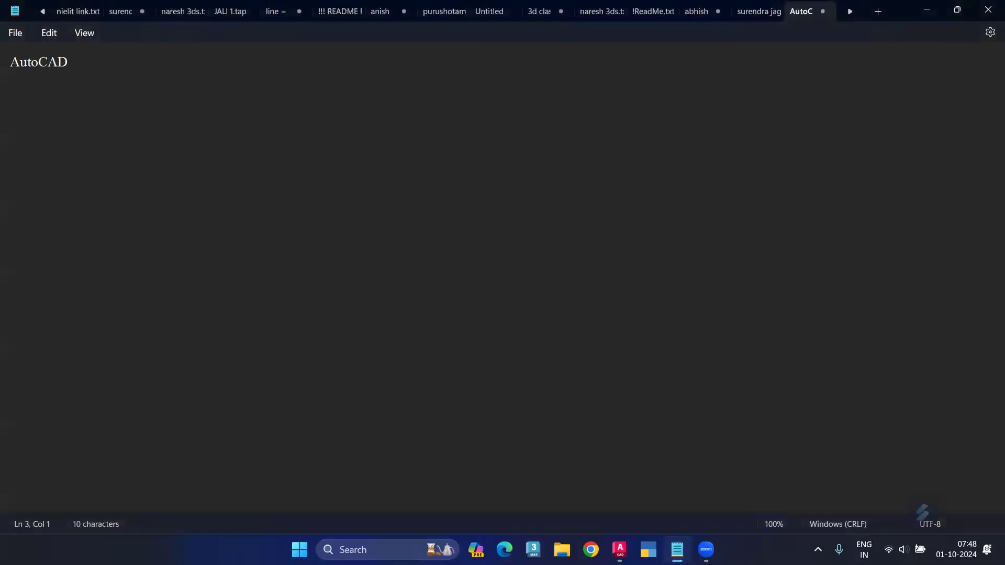
Open AutoCAD's full command history window and scroll up to the ARRAY lines.
left_click(620, 549)
key("F2")
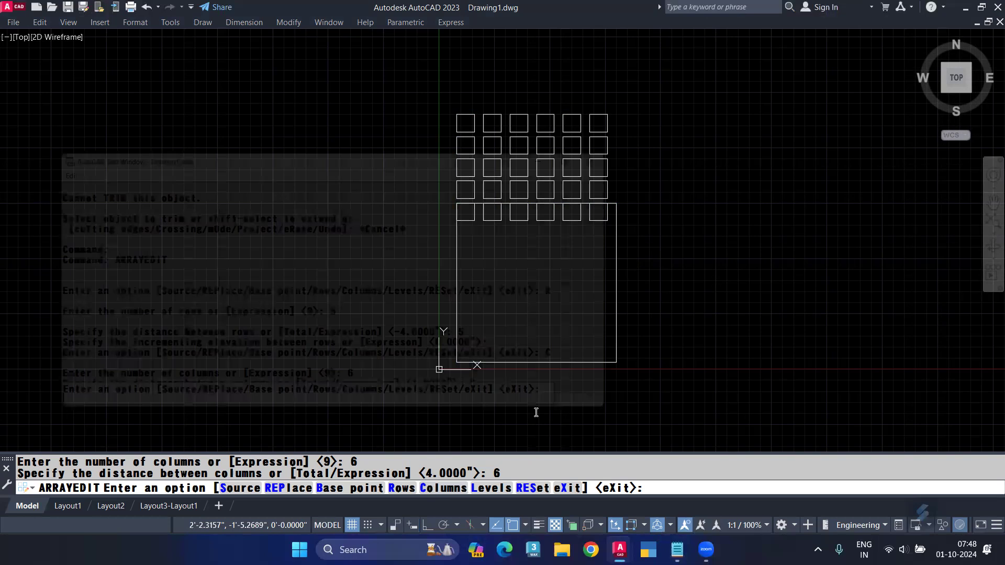
scroll(79, 245, "up", 2)
scroll(79, 245, "up", 3)
scroll(80, 245, "up", 1)
scroll(80, 245, "up", 1)
scroll(79, 245, "up", 3)
scroll(80, 245, "up", 1)
scroll(80, 245, "up", 1)
scroll(80, 245, "up", 2)
scroll(79, 245, "up", 2)
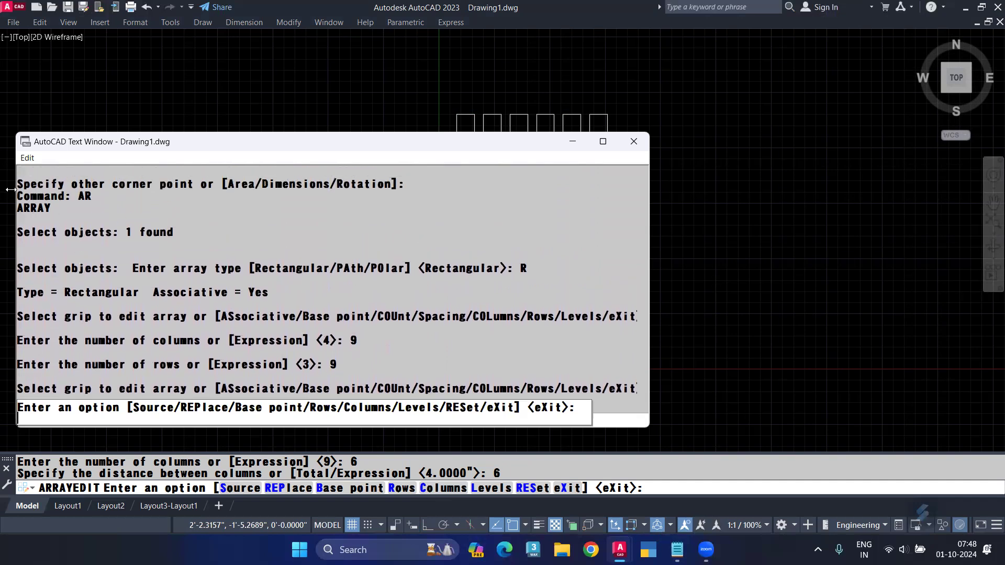
Copy the ARRAY history lines and select the blank line below AutoCAD in Notepad.
mouse_move(20, 196)
left_mouse_down()
mouse_move(556, 205)
mouse_move(558, 142)
mouse_move(600, 275)
mouse_move(466, 324)
left_mouse_up()
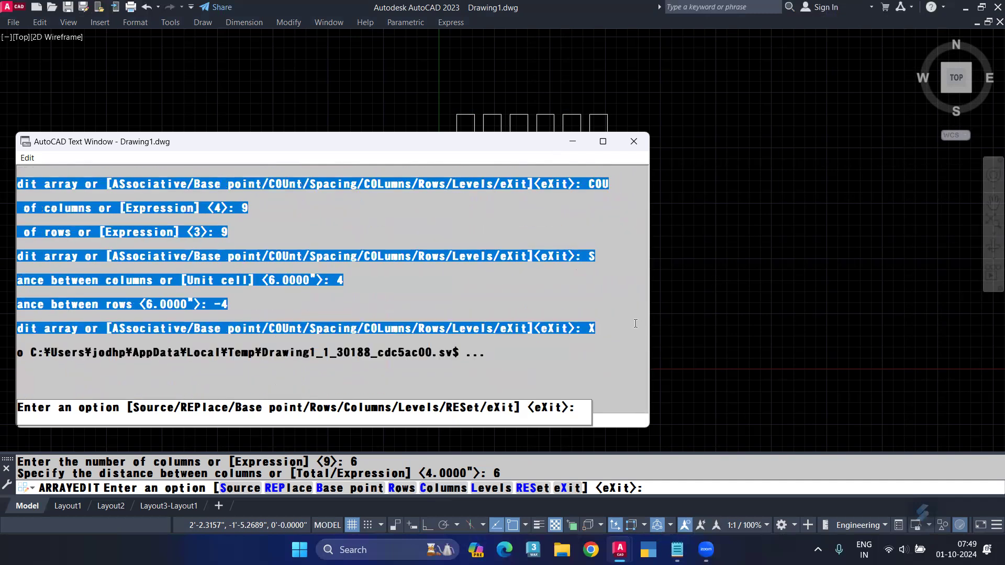
right_click(387, 334)
left_click(414, 375)
left_click(677, 549)
left_click_drag(12, 79, 13, 90)
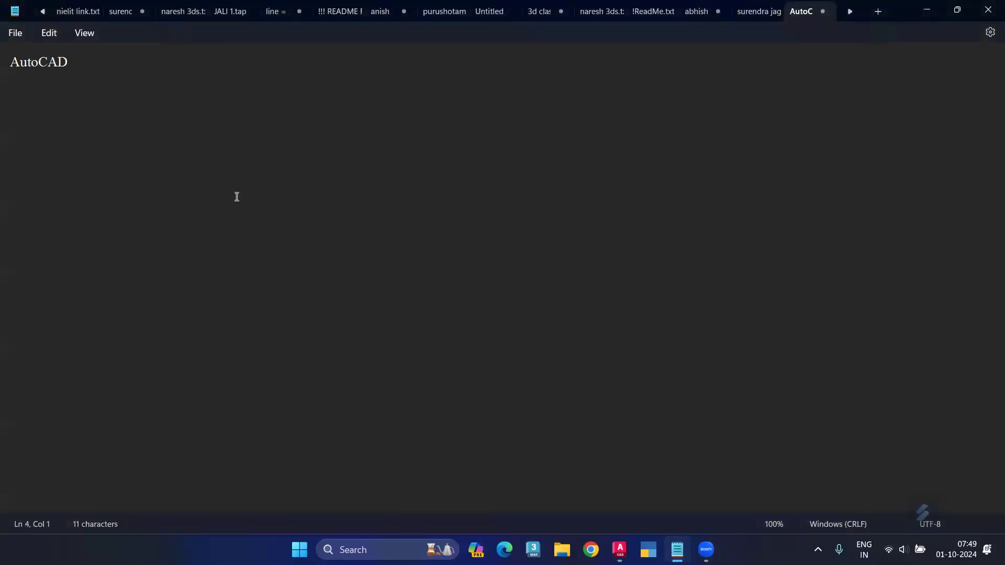
Paste the ARRAY command history into the Notepad note and delete the '1 found' text.
key("ctrl+v")
left_click_drag(168, 163, 89, 163)
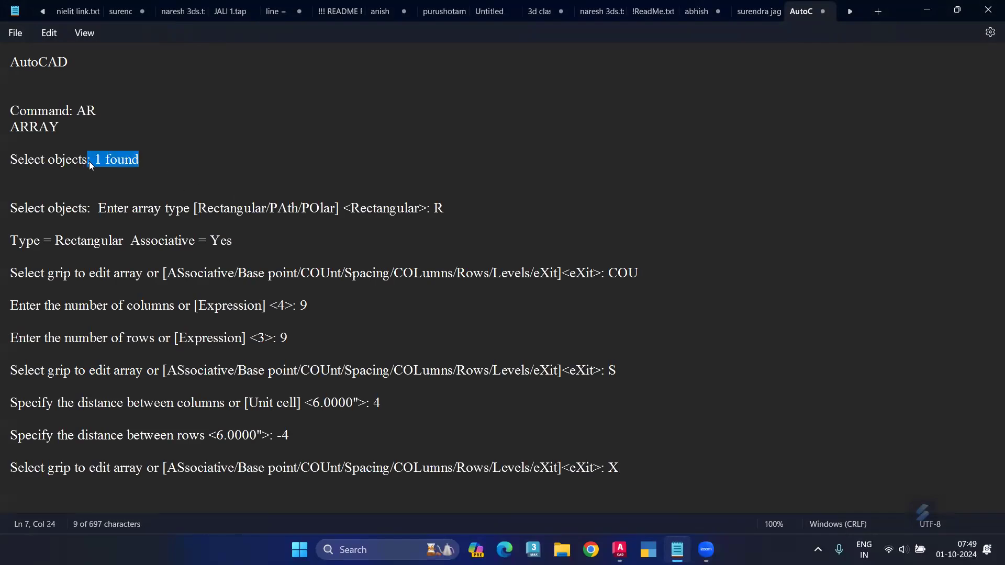
key("BackSpace")
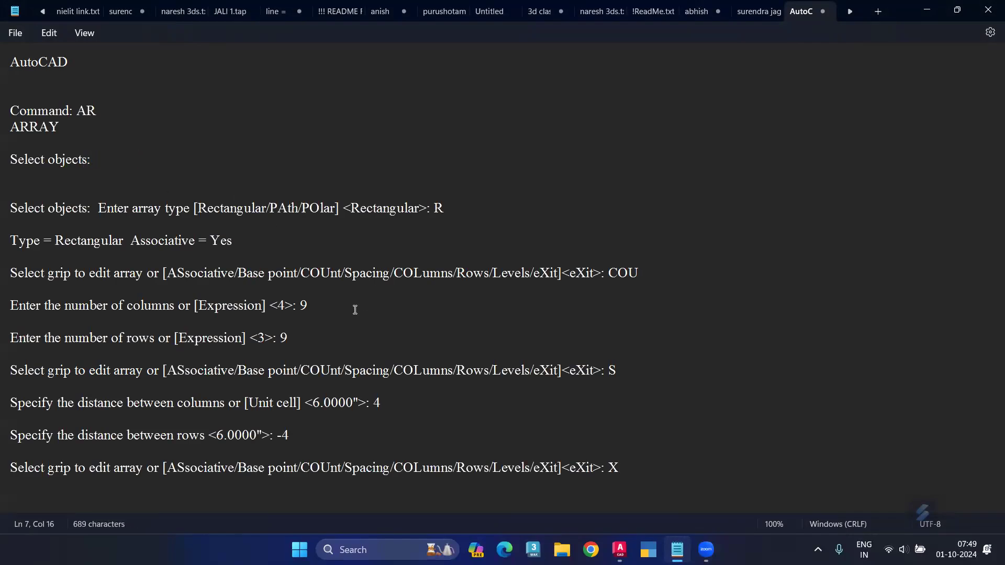
mouse_move(618, 549)
left_click(562, 492)
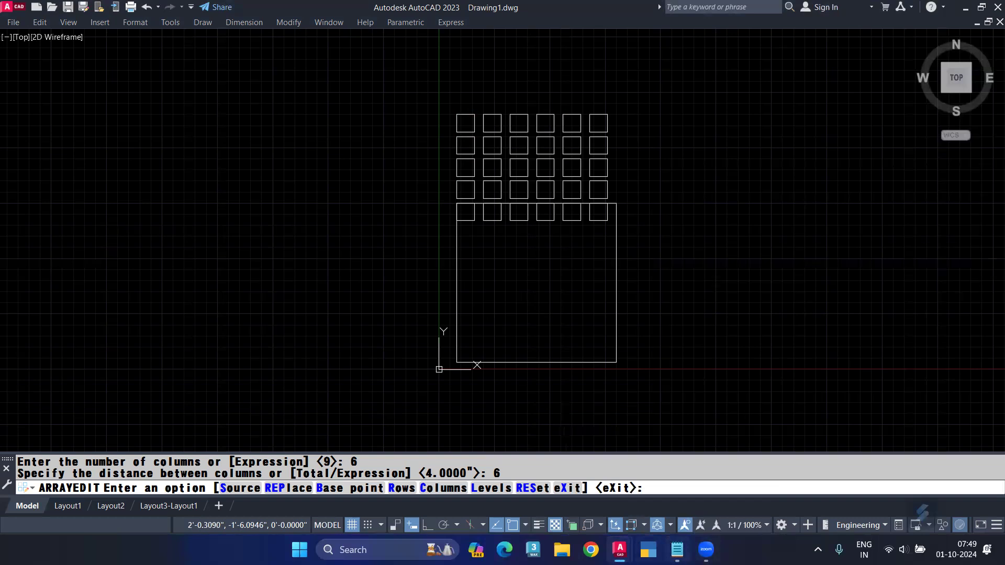
key("alt+Tab")
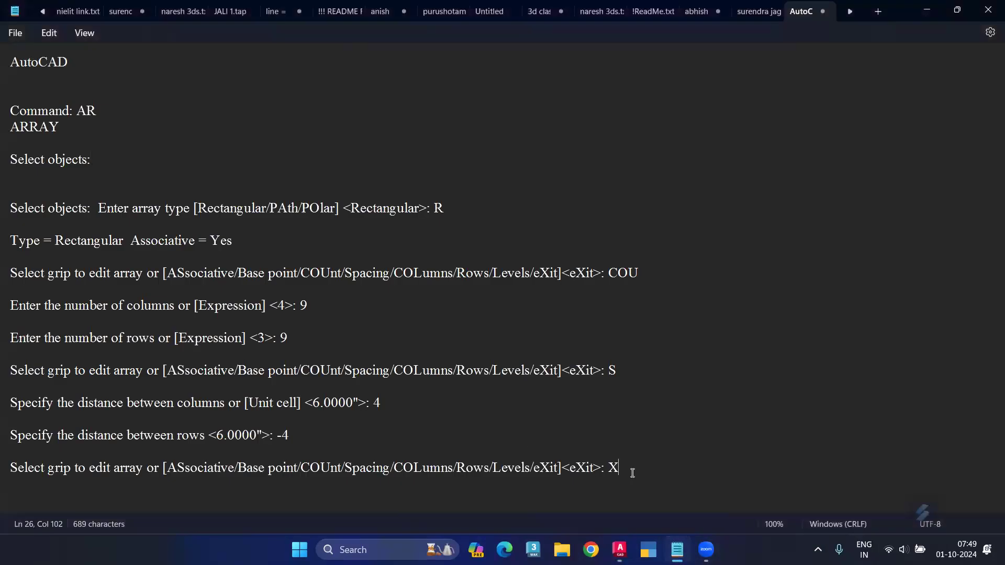
Add 'ARRAY EDIT' and 'ENTER' lines to the note, then bring AutoCAD back to the front.
key("Return")
key("Return")
key("Return")
type("ARRAY EDIT")
key("Return")
key("Return")
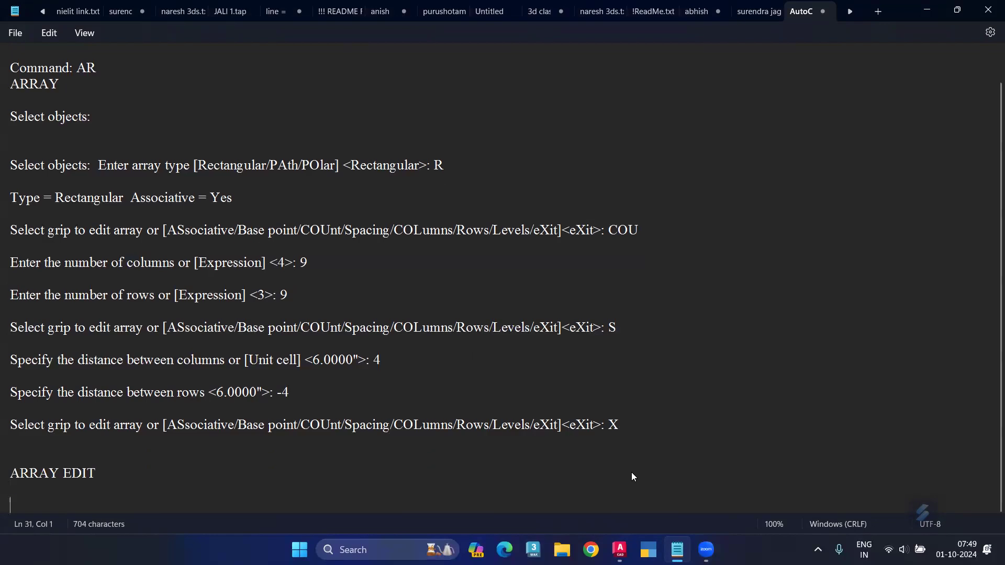
type("ENTER")
key("Return")
key("Return")
key("Return")
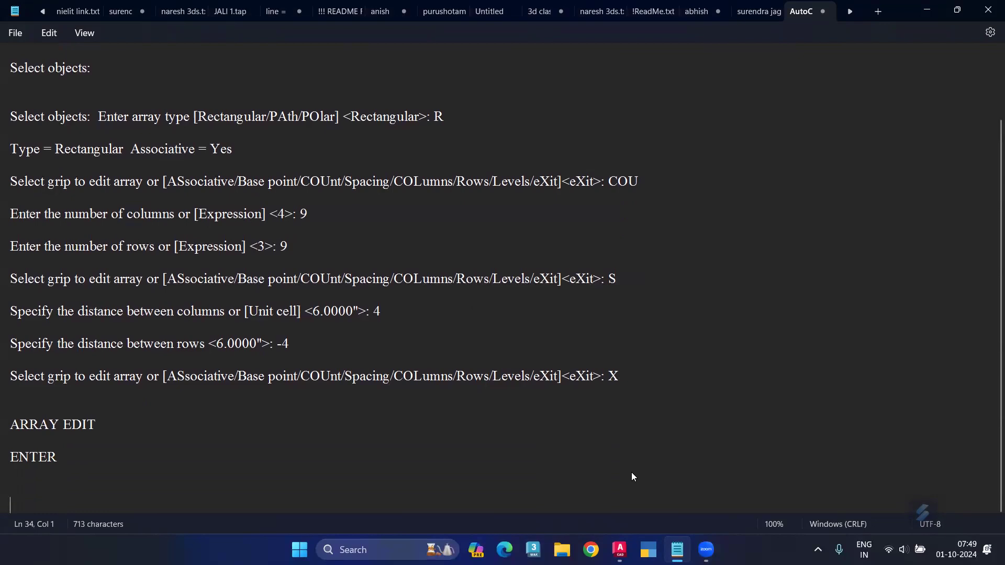
left_click(620, 550)
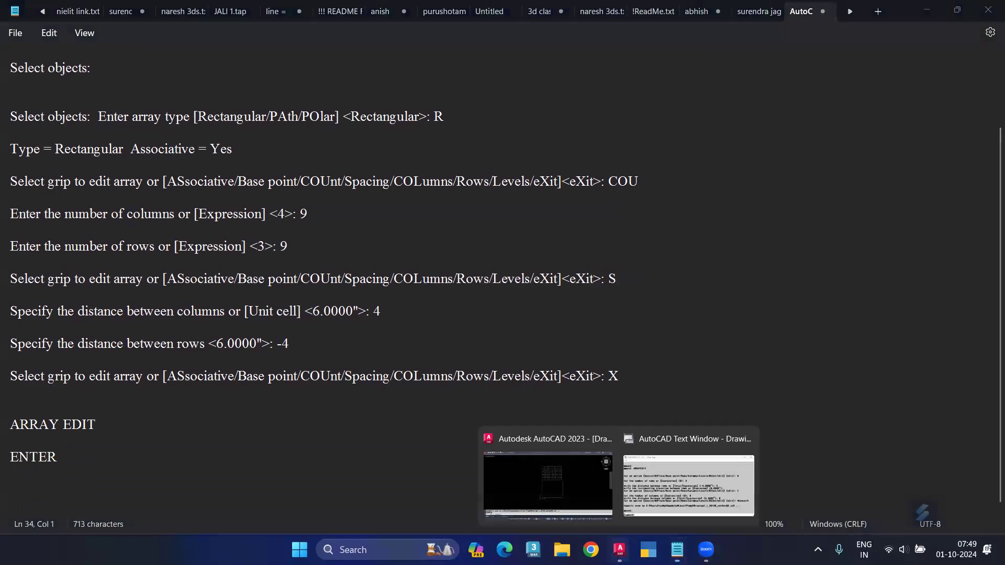
left_click(579, 467)
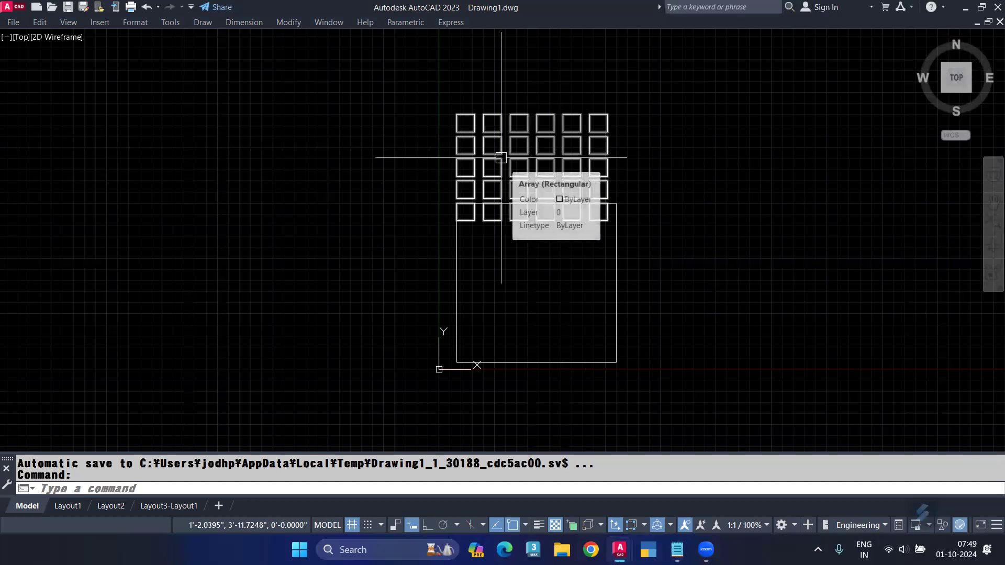
Erase the rectangular array of squares and the rectangle from the drawing.
left_click(501, 158)
key("Delete")
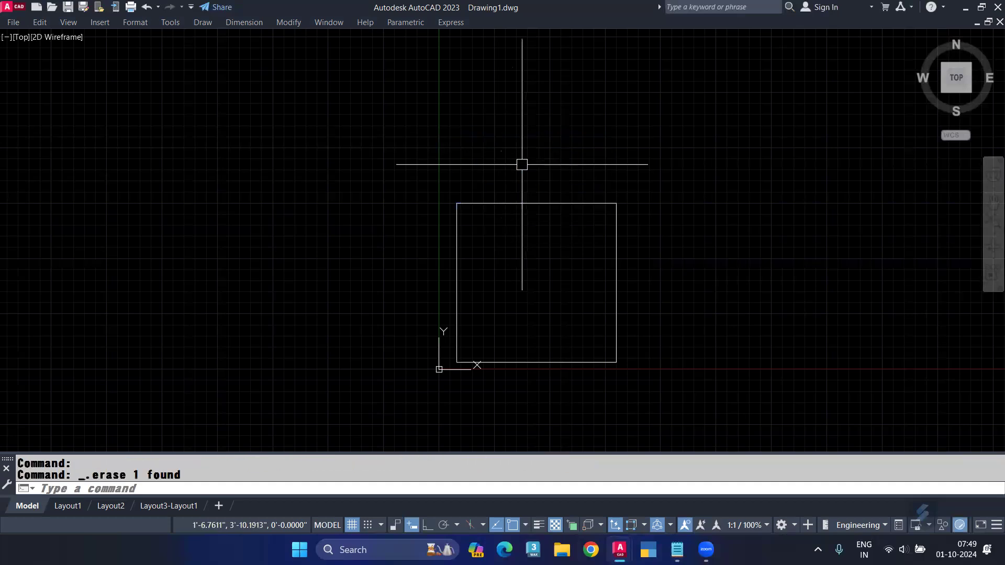
left_click(618, 205)
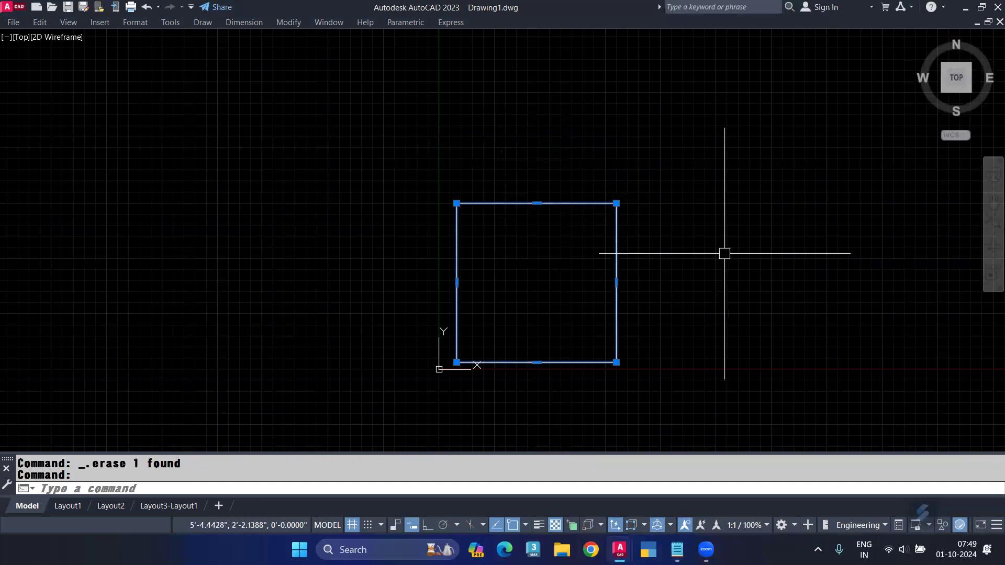
key("Escape")
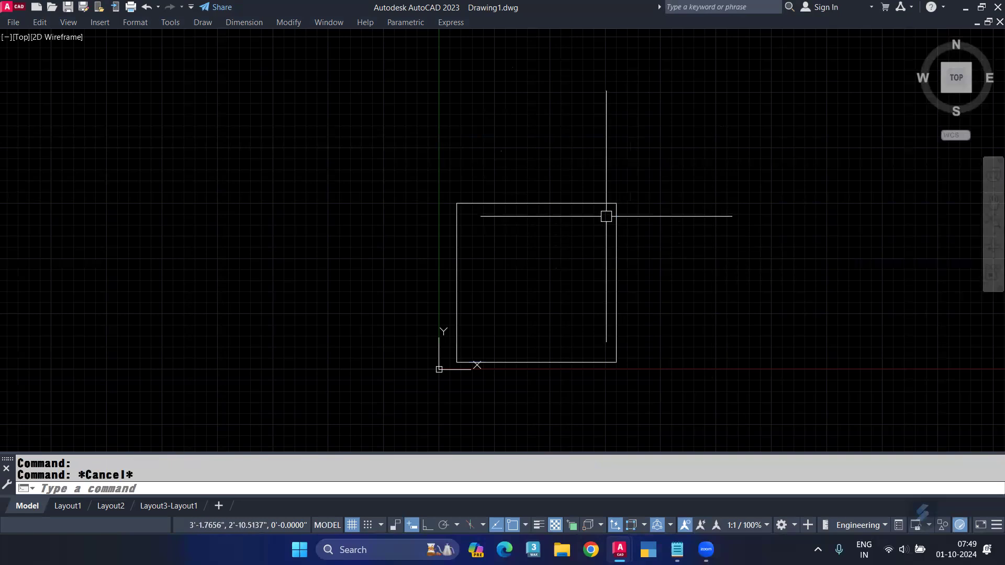
left_click(615, 233)
key("Delete")
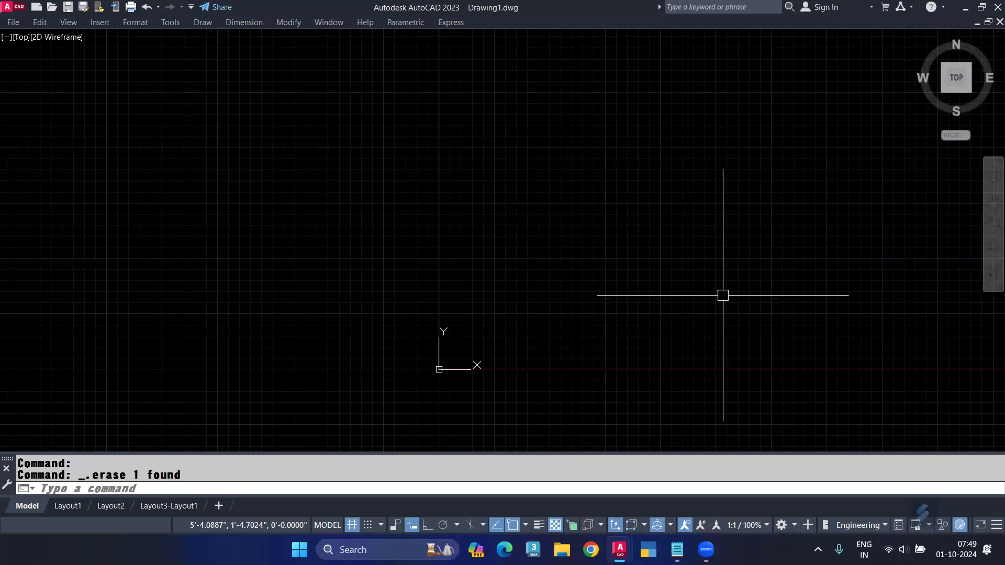
Draw one large circle with the C command in the empty drawing.
type("c")
key("Return")
left_click(642, 202)
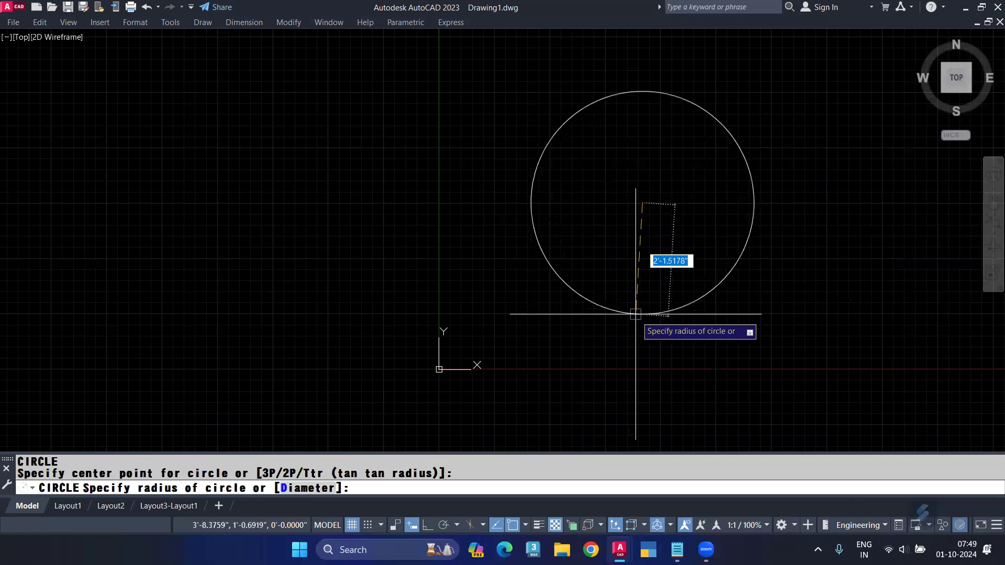
left_click(635, 314)
mouse_move(594, 137)
middle_mouse_down()
mouse_move(613, 120)
mouse_move(619, 203)
middle_mouse_up()
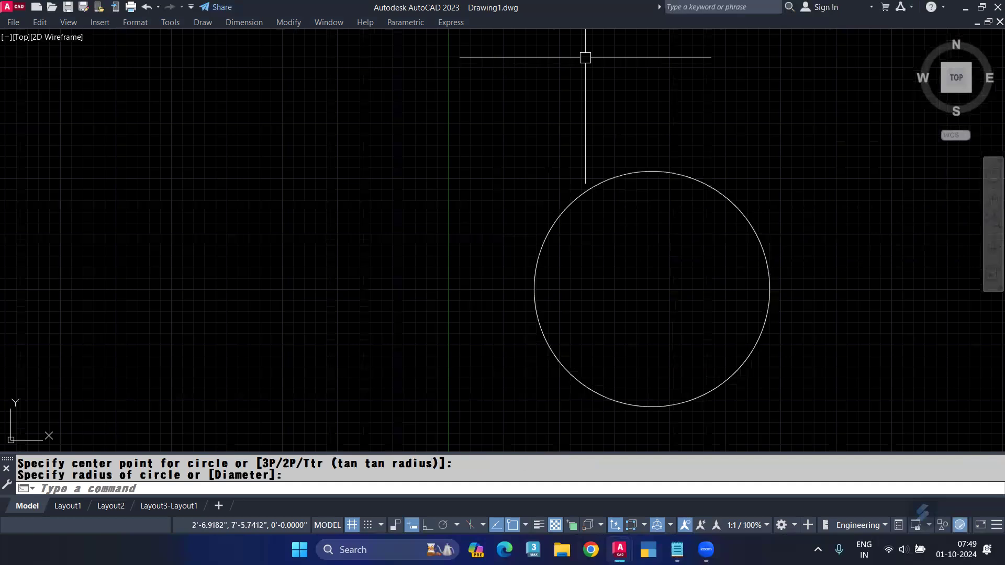
type("a")
key("Return")
scroll(665, 188, "up", 4)
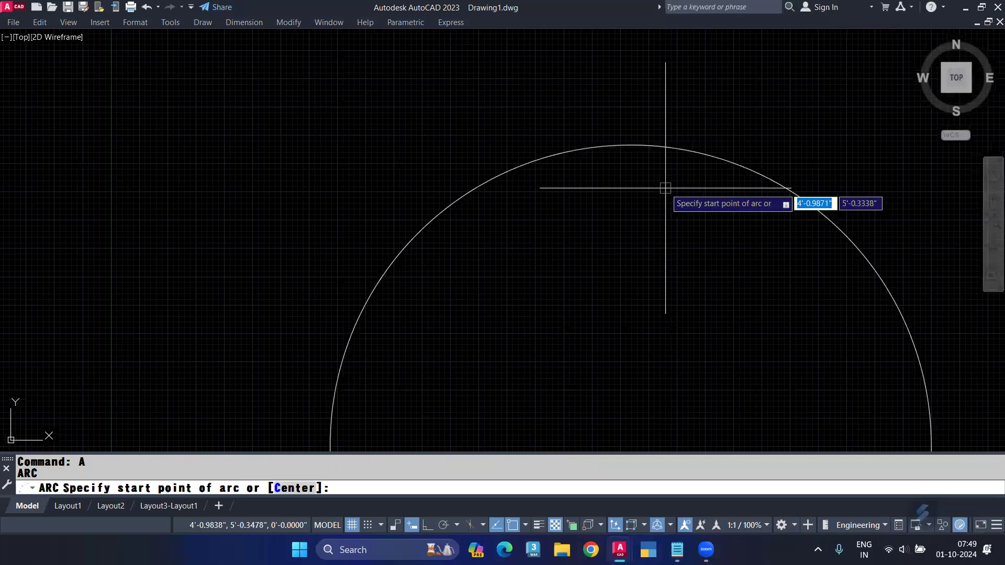
Draw the first tangent arcs from the circle's top, curving out to the left.
left_click(631, 145)
left_click(628, 167)
scroll(623, 178, "up", 3)
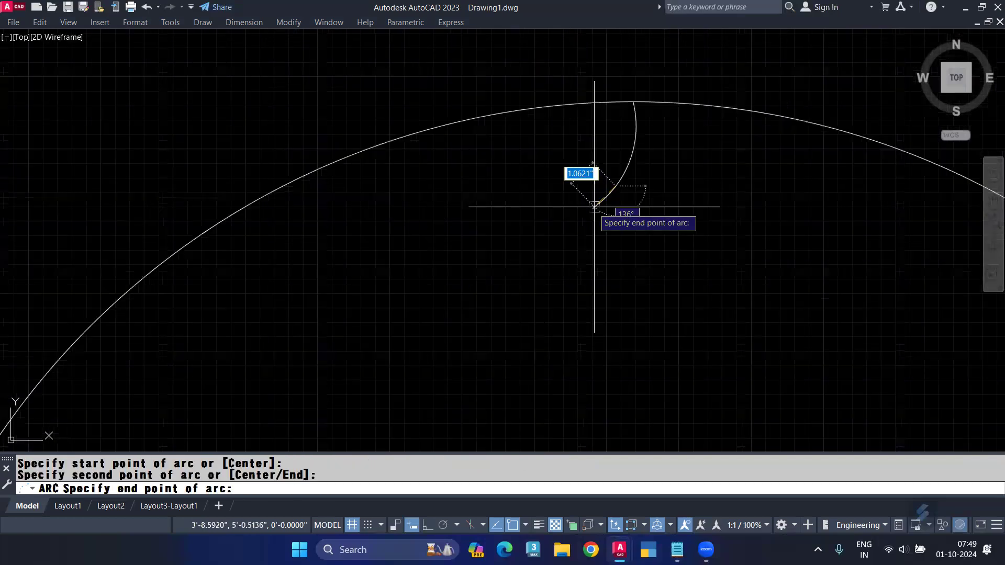
left_click(583, 219)
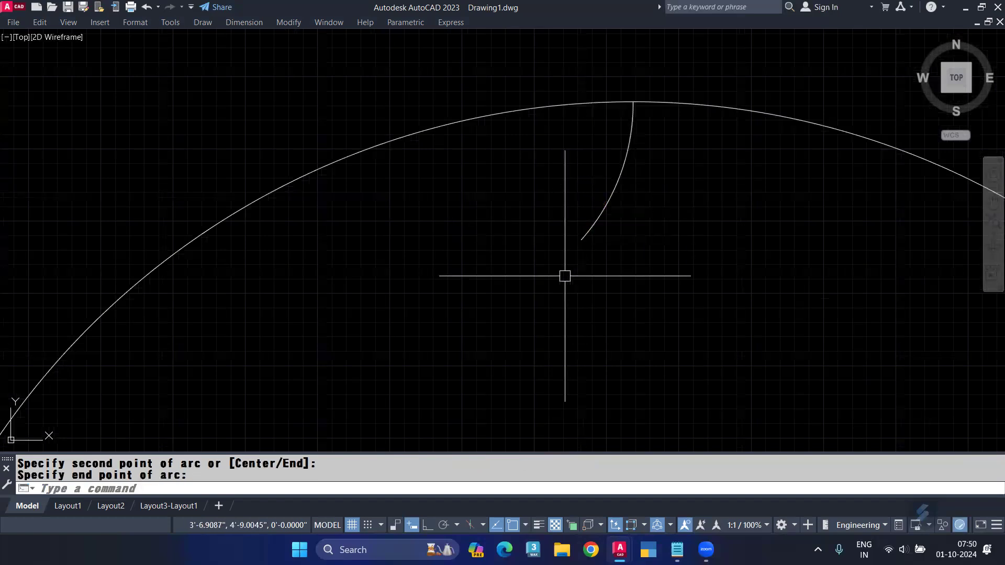
middle_click_drag(536, 316, 545, 235)
key("Return")
key("Return")
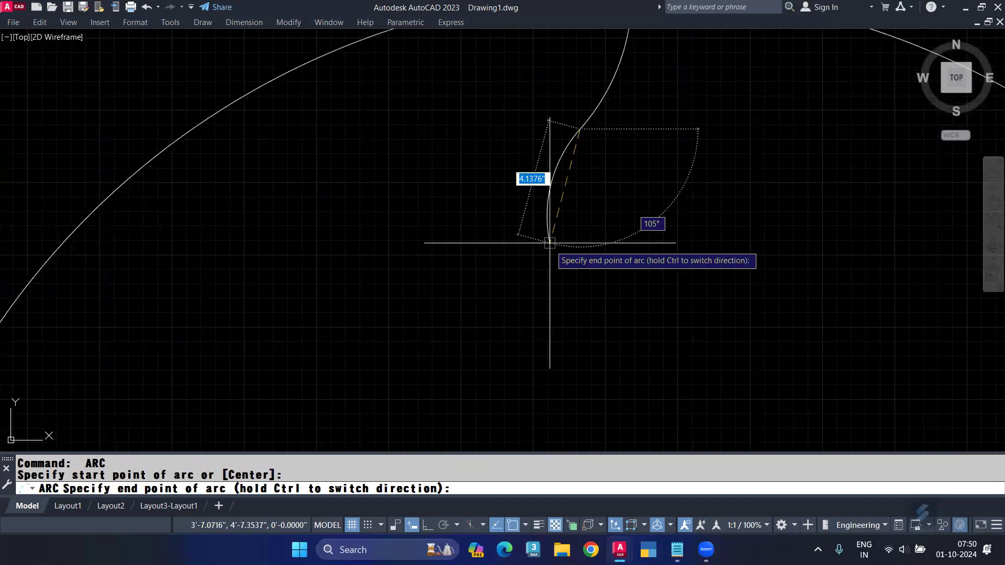
left_click(550, 243)
key("Return")
key("Return")
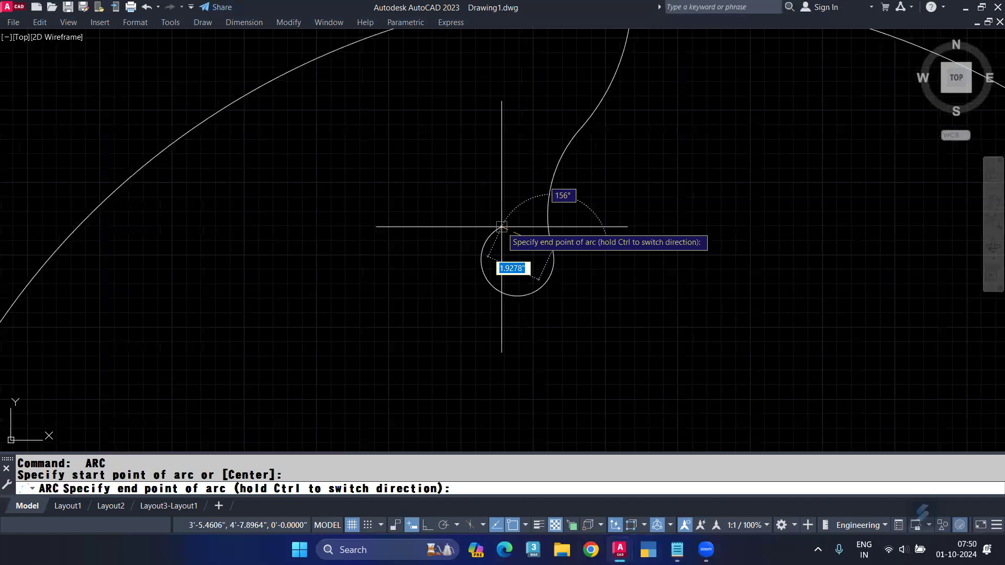
key("ctrl+l")
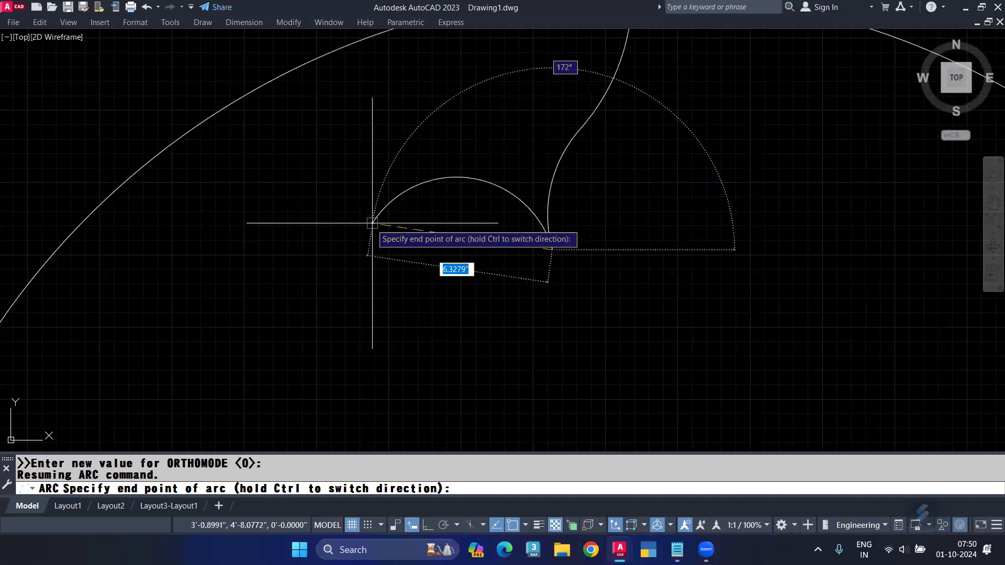
left_click(369, 224)
Add tangent arcs that wrap into a small curl at the upper left.
key("Return")
key("Return")
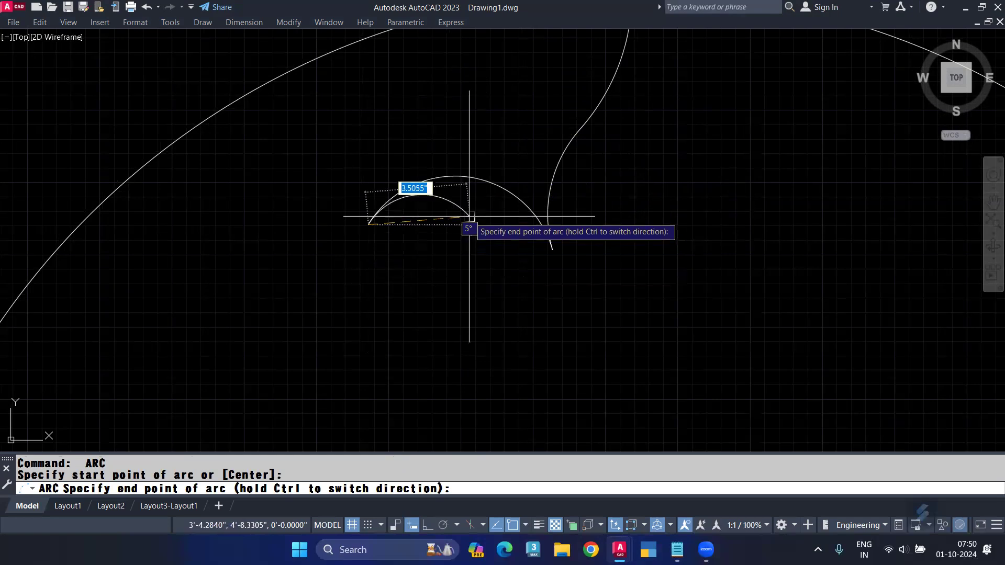
left_click(469, 215)
middle_click_drag(531, 340, 488, 245)
key("Return")
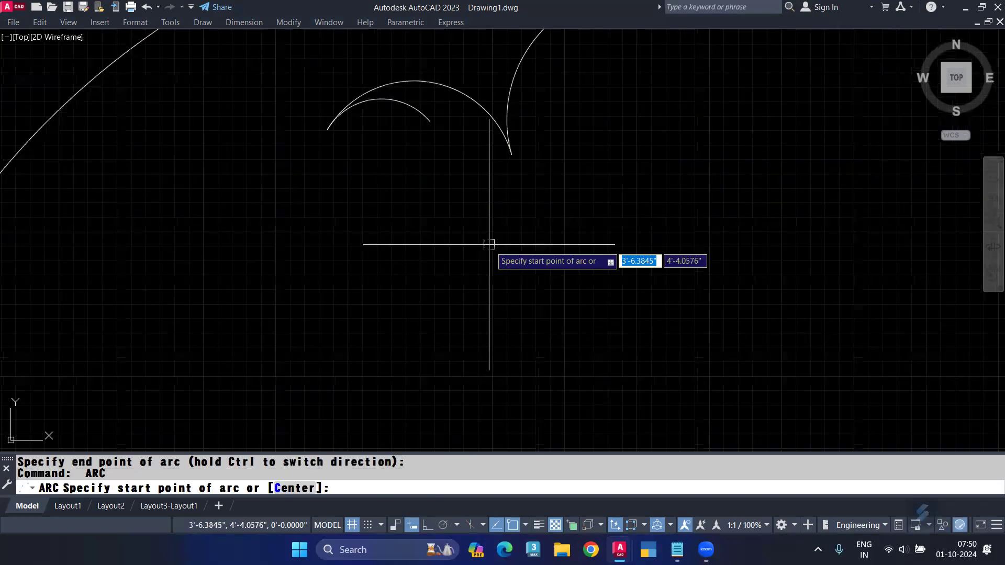
key("Return")
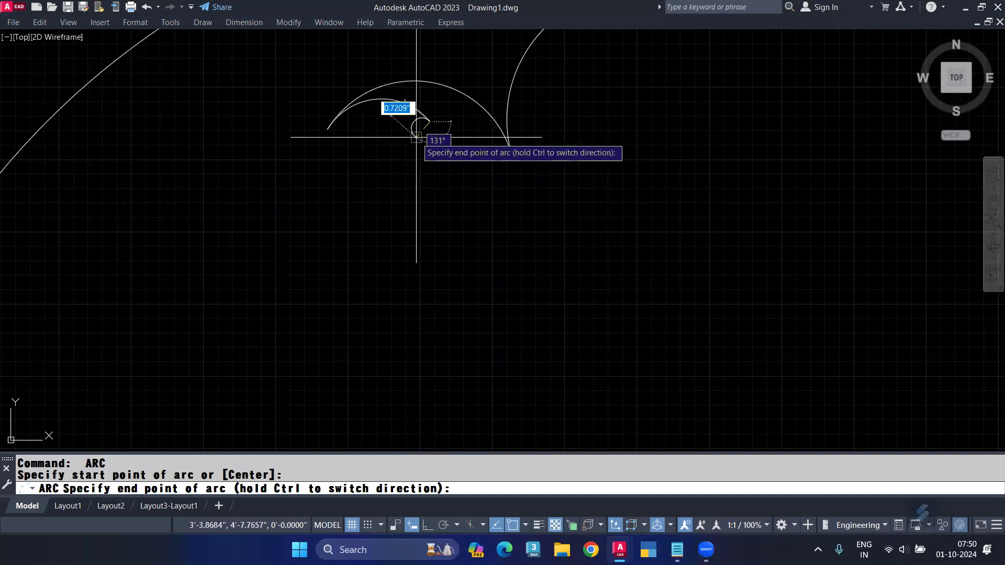
left_click(416, 138)
Extend tangent arcs downward in a long flowing stroke, then window-select all the arcs.
key("Return")
key("Return")
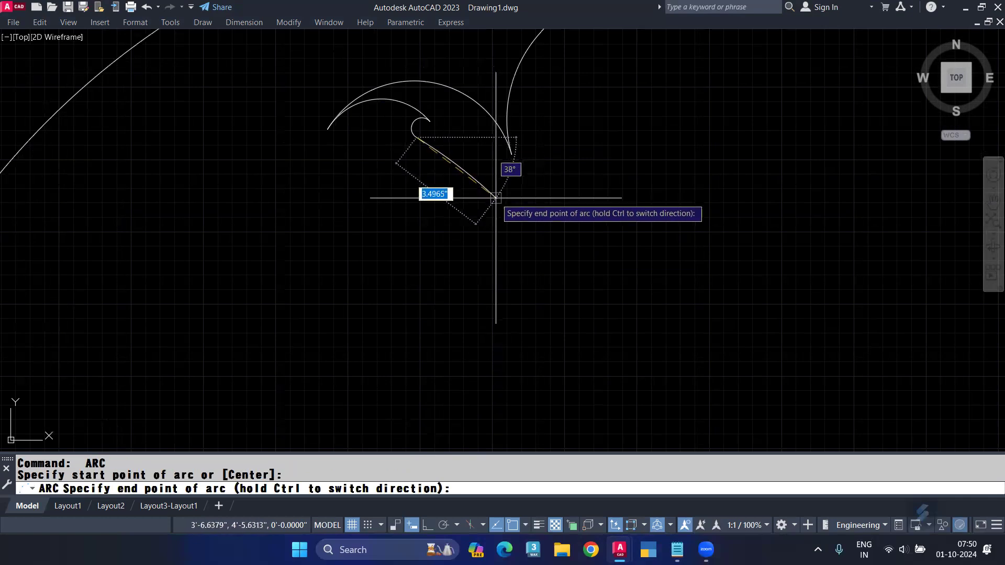
middle_click_drag(526, 285, 532, 261)
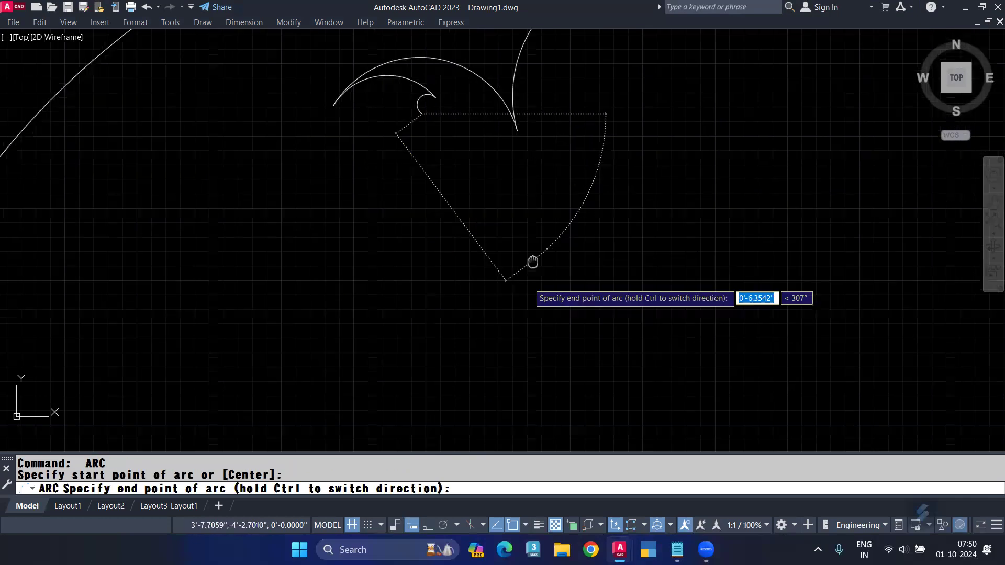
scroll(627, 136, "down", 2)
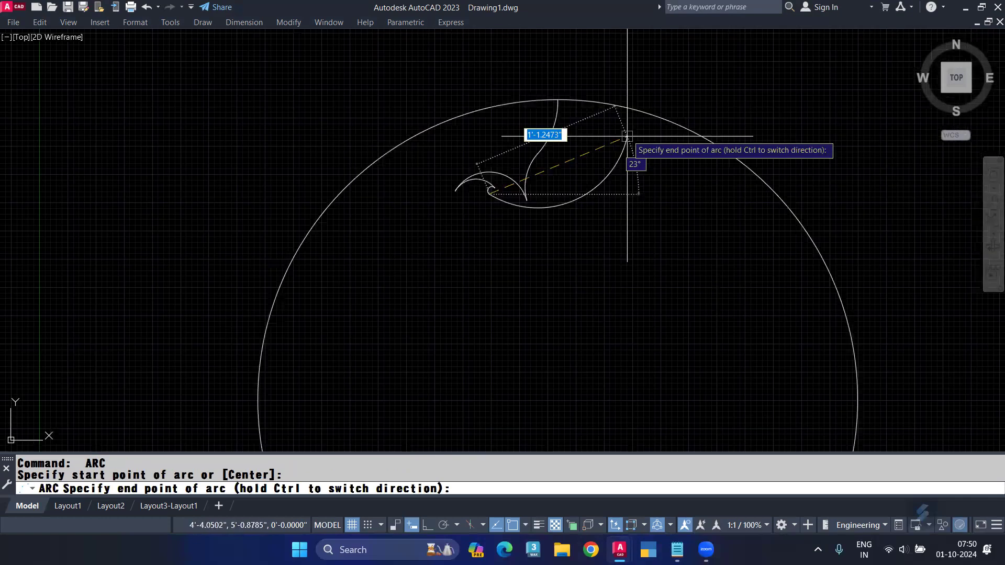
left_click(536, 267)
key("Return")
key("Return")
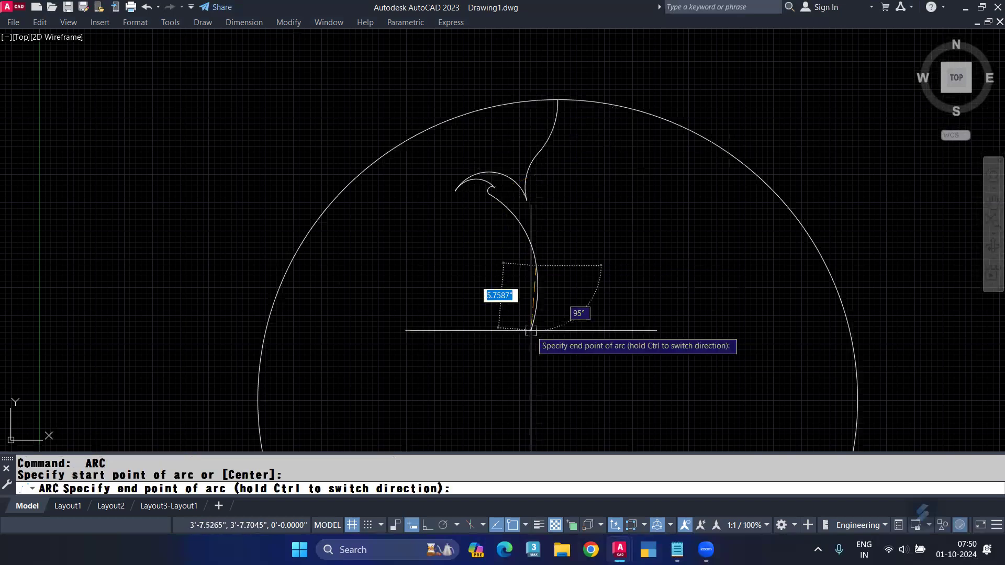
left_click(530, 330)
key("Return")
key("Return")
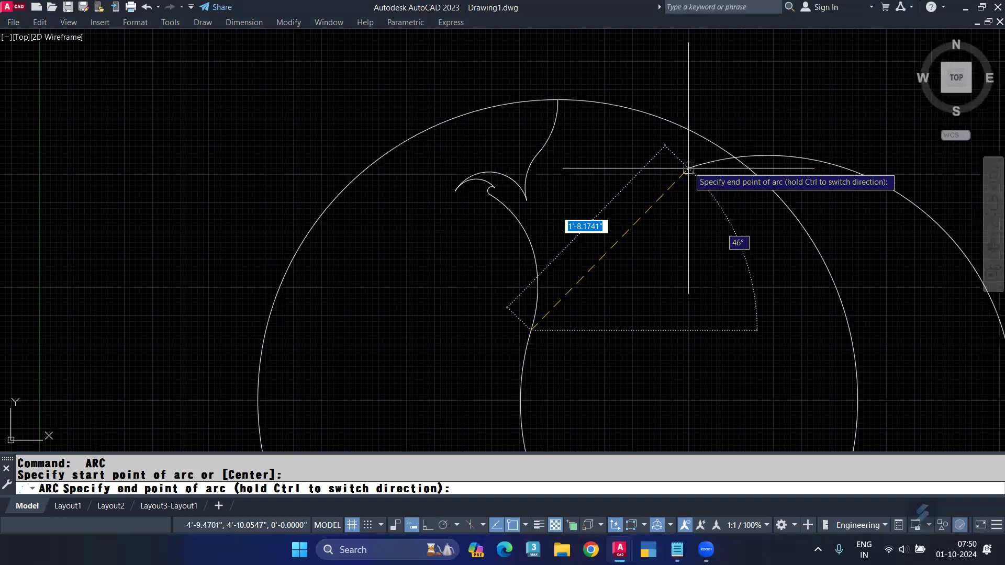
left_click(557, 399)
left_click(574, 142)
left_click(438, 360)
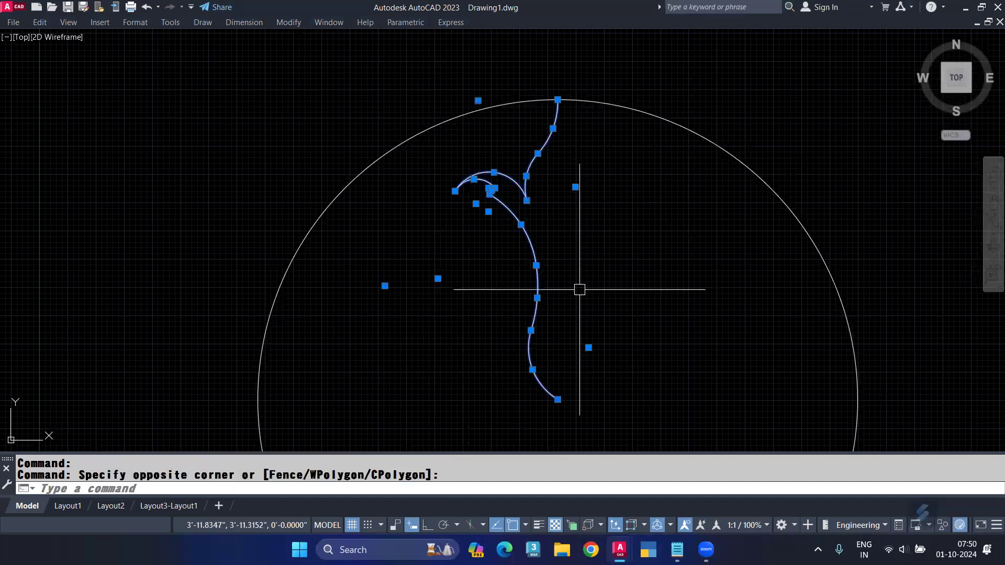
Join the arcs into a polyline and mirror it about the vertical through its top point, keeping the original.
key("Return")
left_click(532, 217)
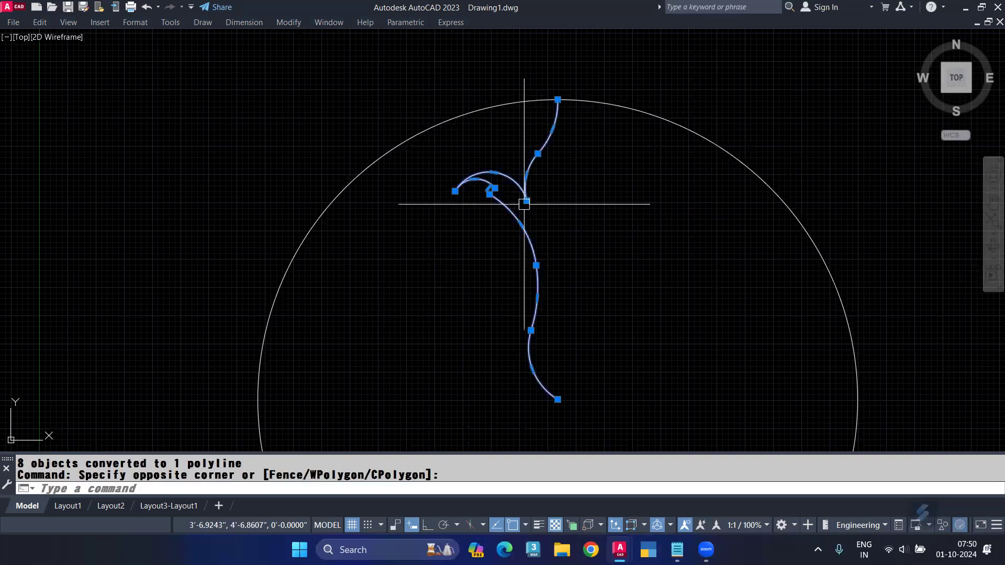
type("mi")
key("Return")
left_click(557, 100)
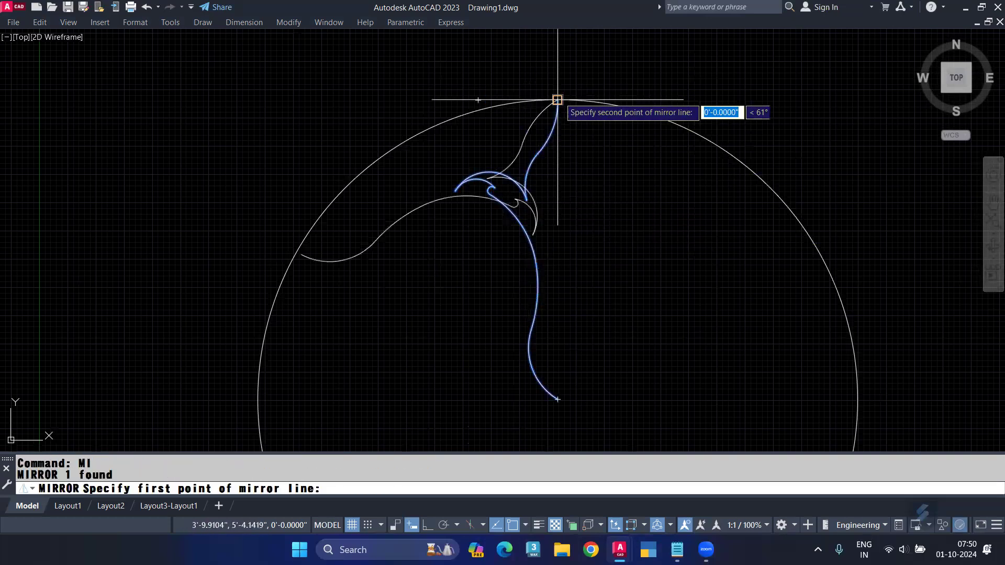
left_click(557, 399)
key("Return")
scroll(593, 228, "down", 2)
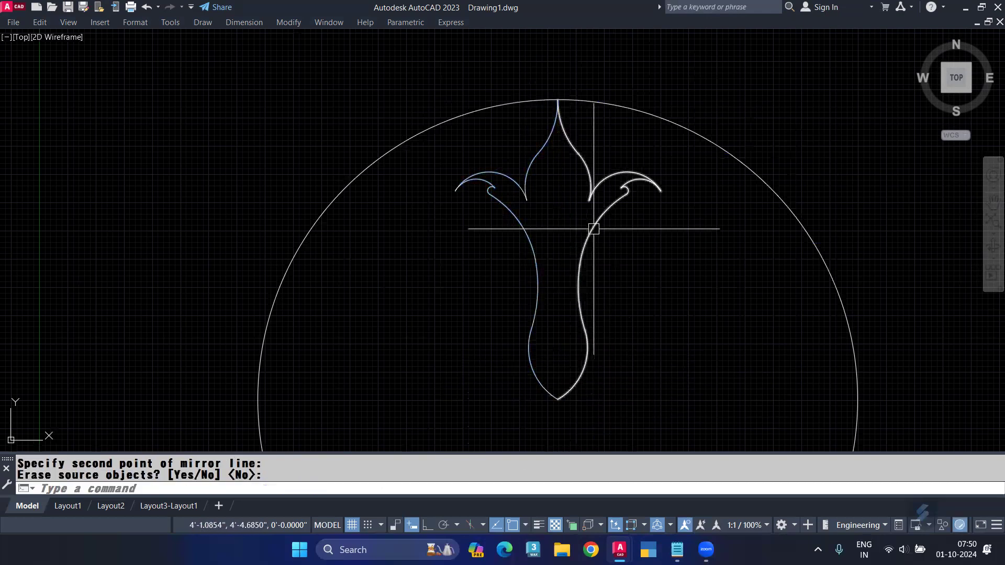
scroll(594, 228, "down", 2)
Window-select both halves and join them into a single polyline.
left_click(615, 194)
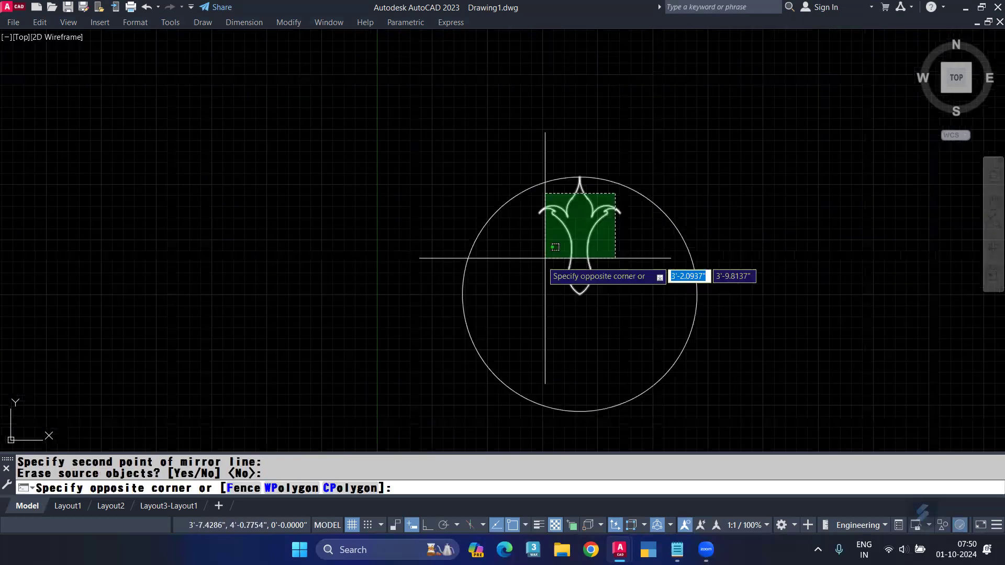
left_click(555, 247)
scroll(583, 235, "up", 8)
type("j")
key("Return")
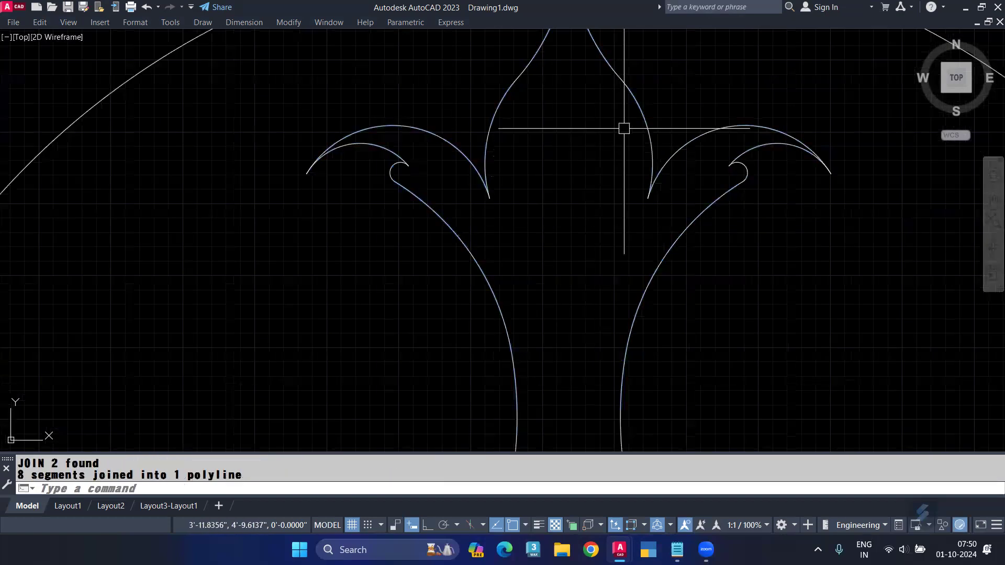
scroll(624, 126, "down", 4)
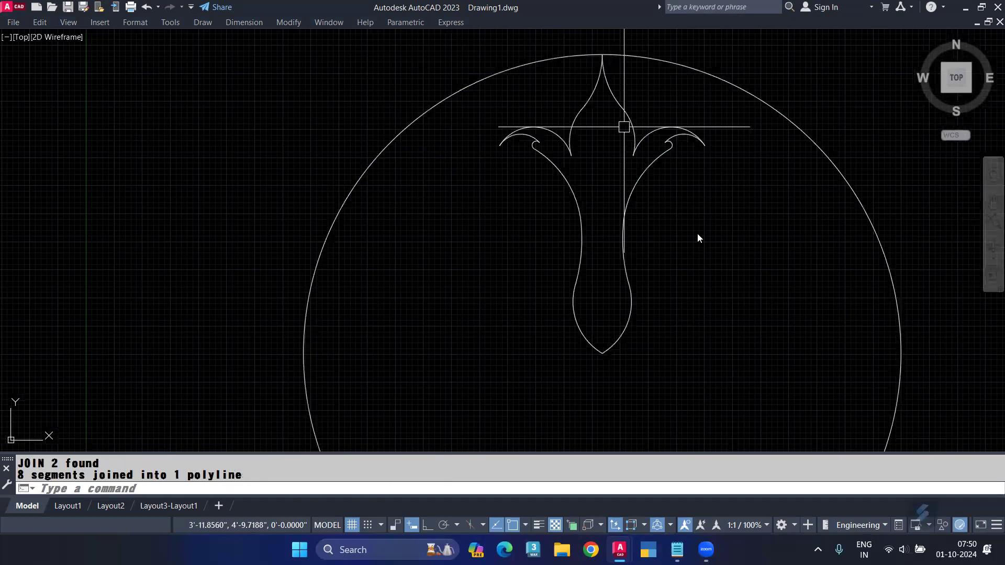
Start a polar array of the flower motif centred on the circle's centre.
type("ar")
key("Return")
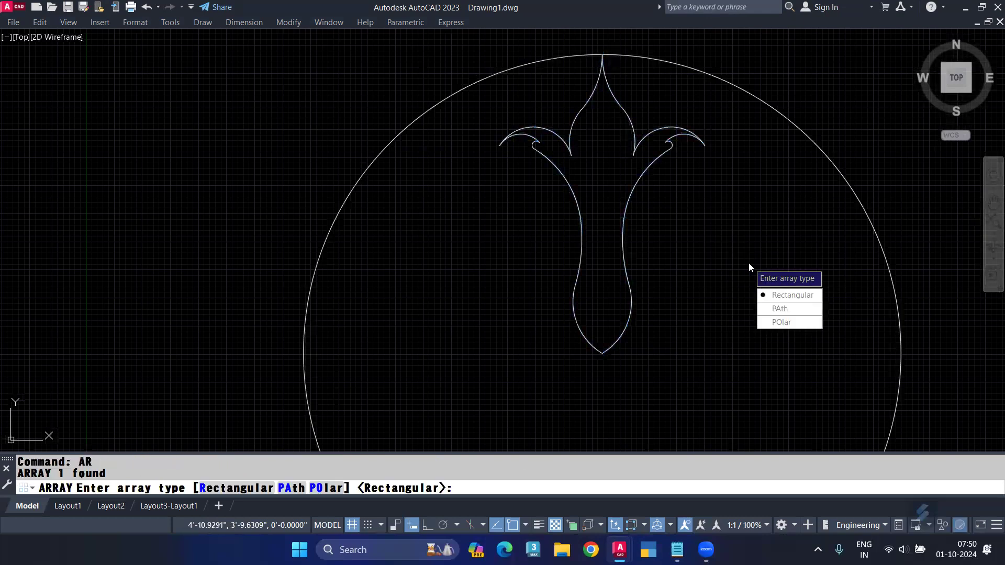
left_click(799, 320)
scroll(747, 209, "down", 4)
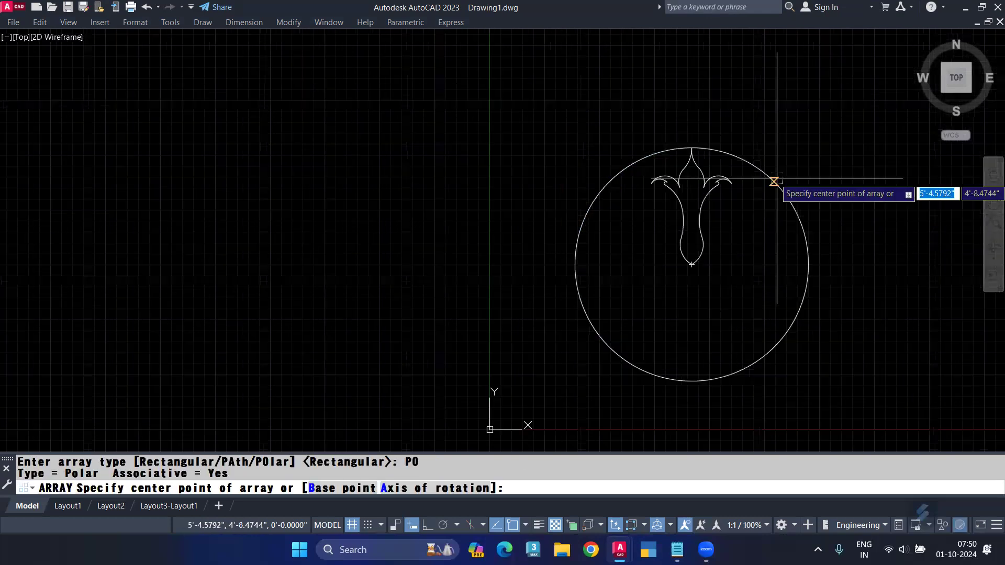
left_click(691, 264)
scroll(712, 201, "up", 2)
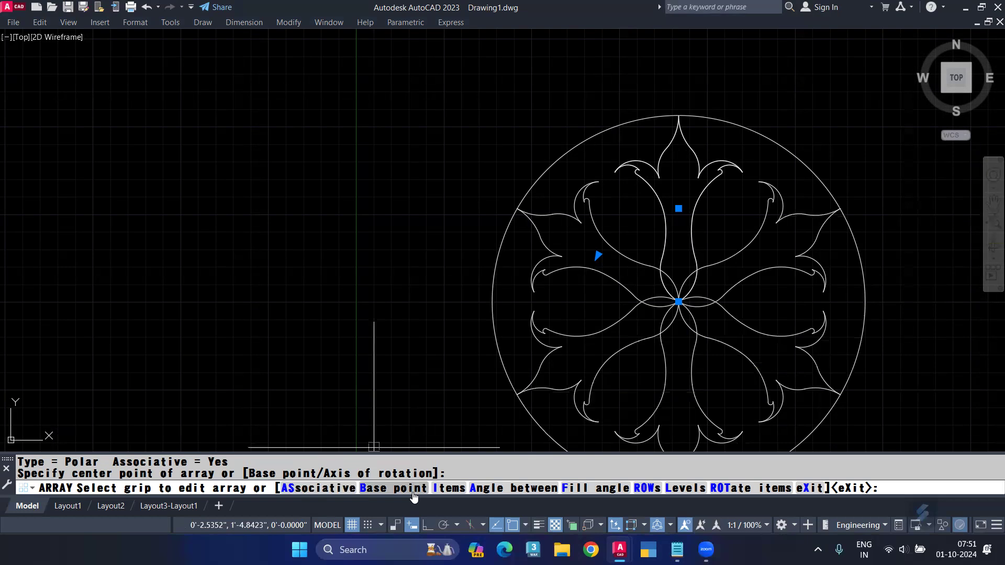
Set the array to 3 items (after trying 9 and 12), spaced 60° apart.
left_click(450, 490)
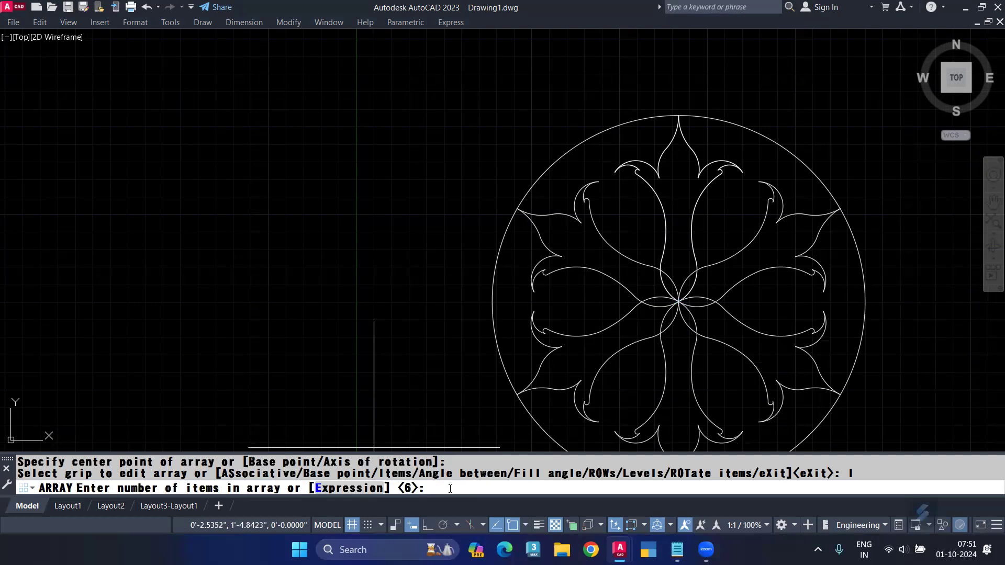
type("9")
key("Return")
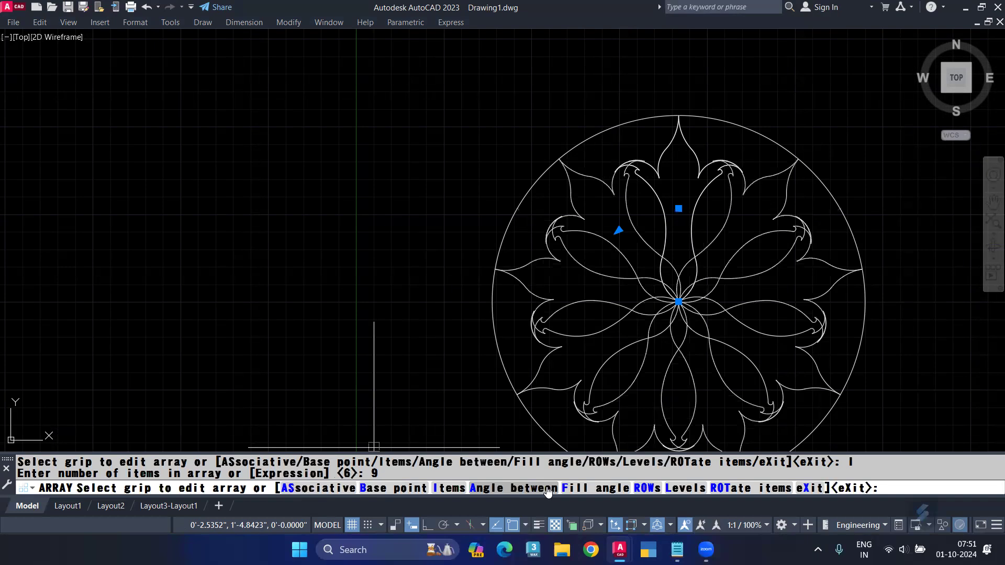
left_click(449, 488)
type("12")
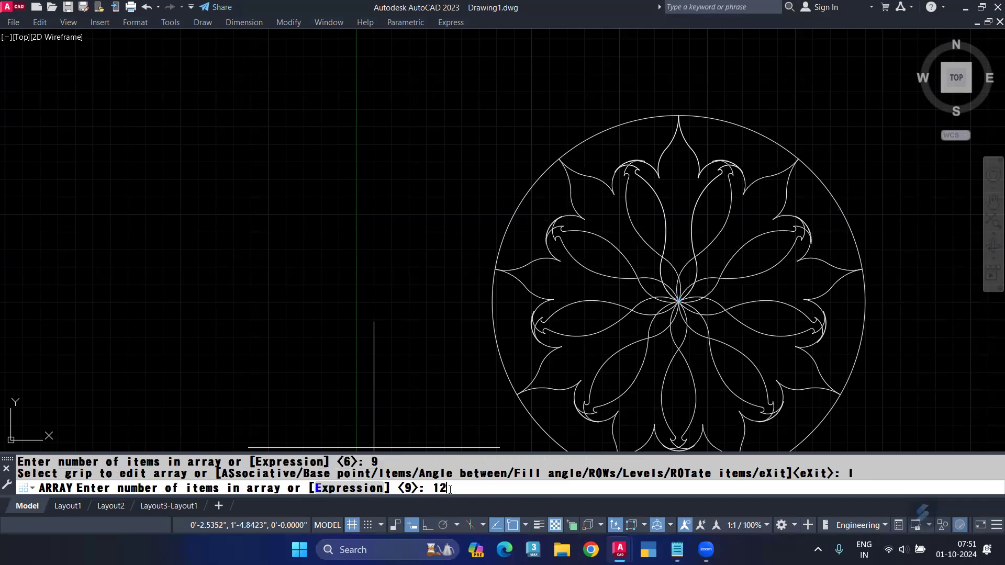
key("Return")
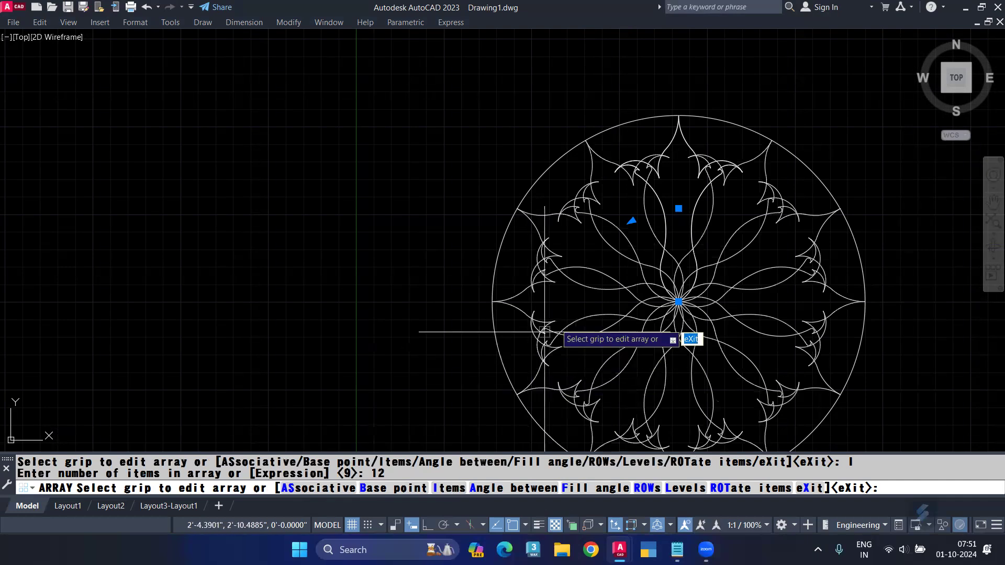
scroll(573, 306, "down", 2)
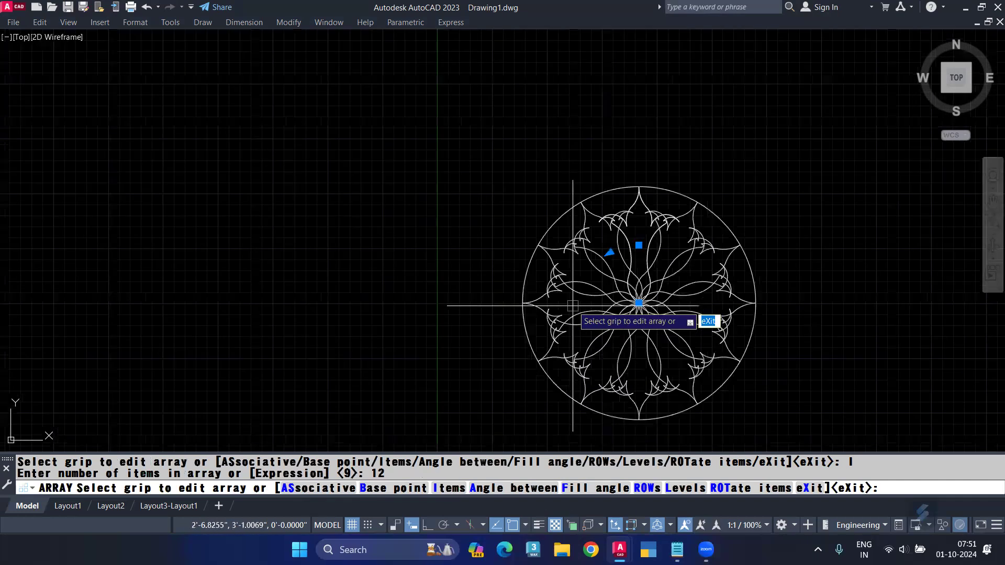
left_click(446, 491)
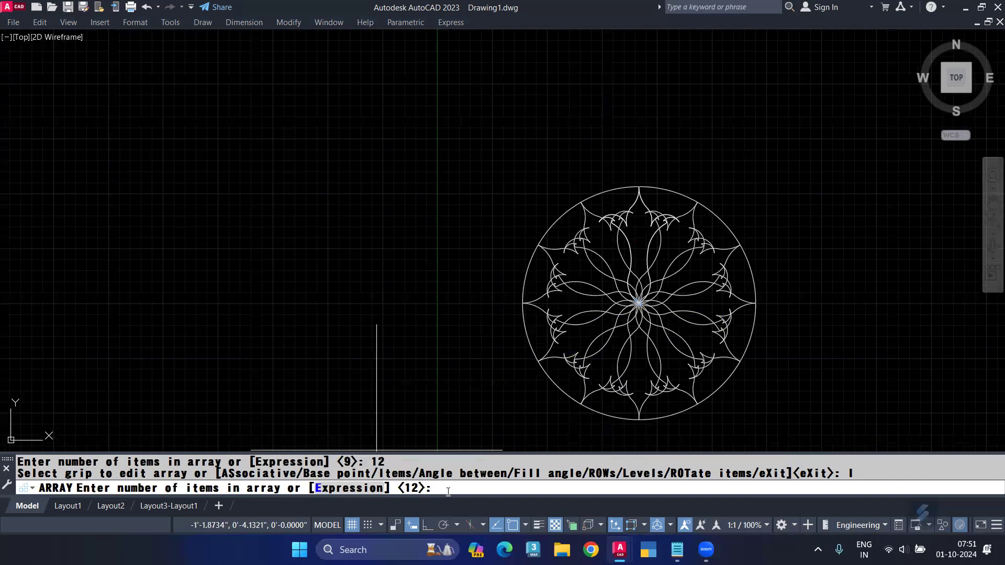
type("3")
key("Return")
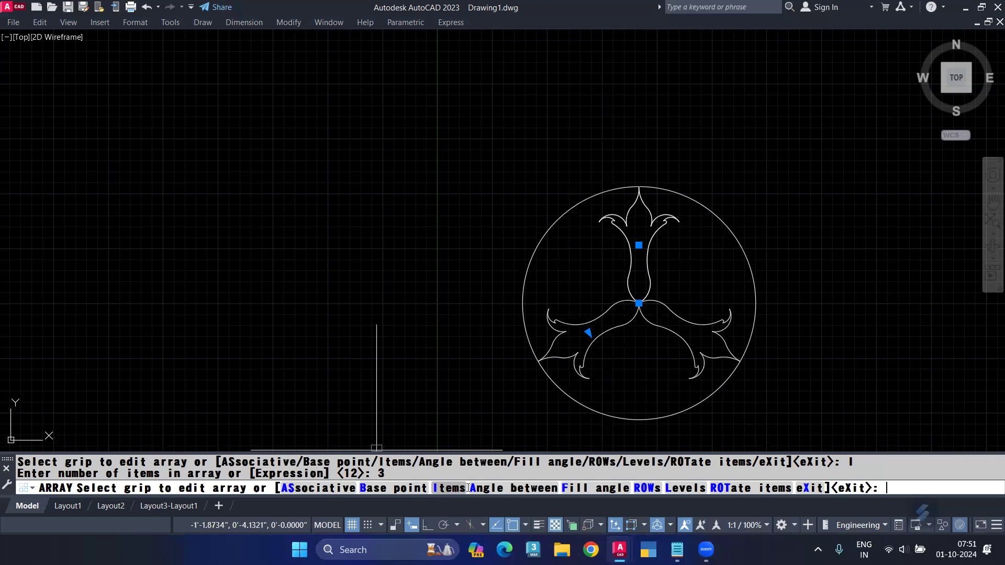
left_click(489, 488)
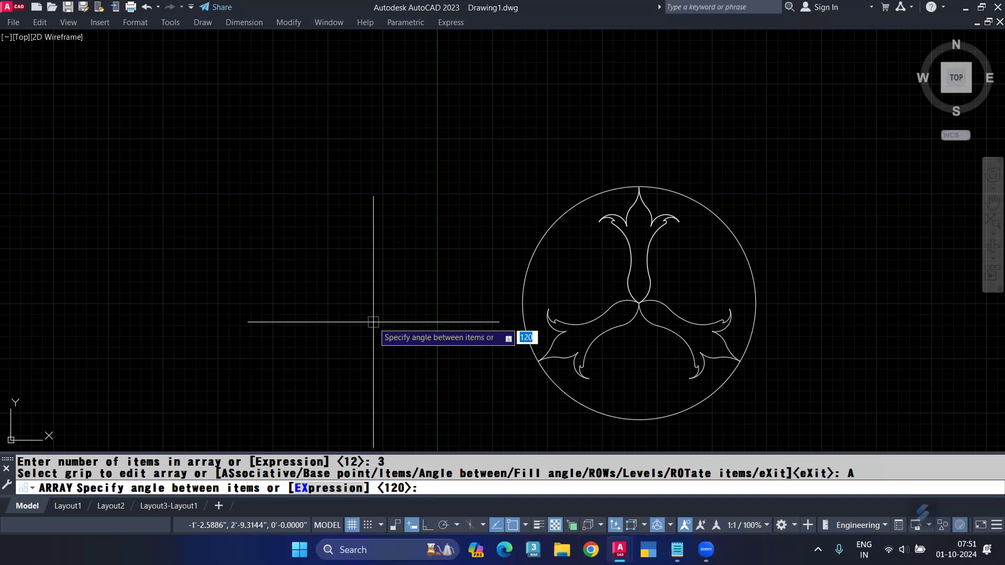
type("60")
key("Return")
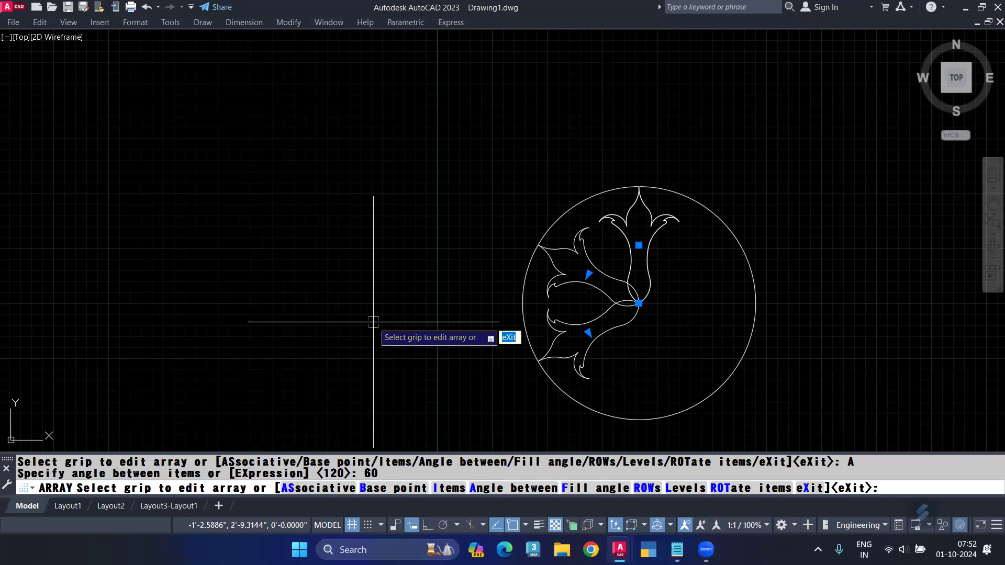
Change the array's fill angle to 180°, then to 90°, and exit ARRAY.
left_click(593, 485)
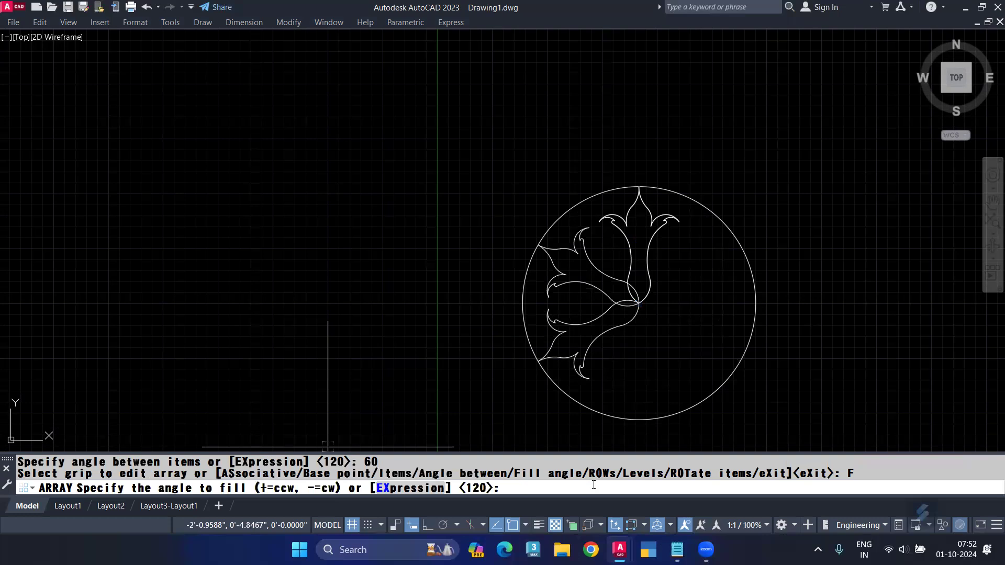
type("180]")
key("Return")
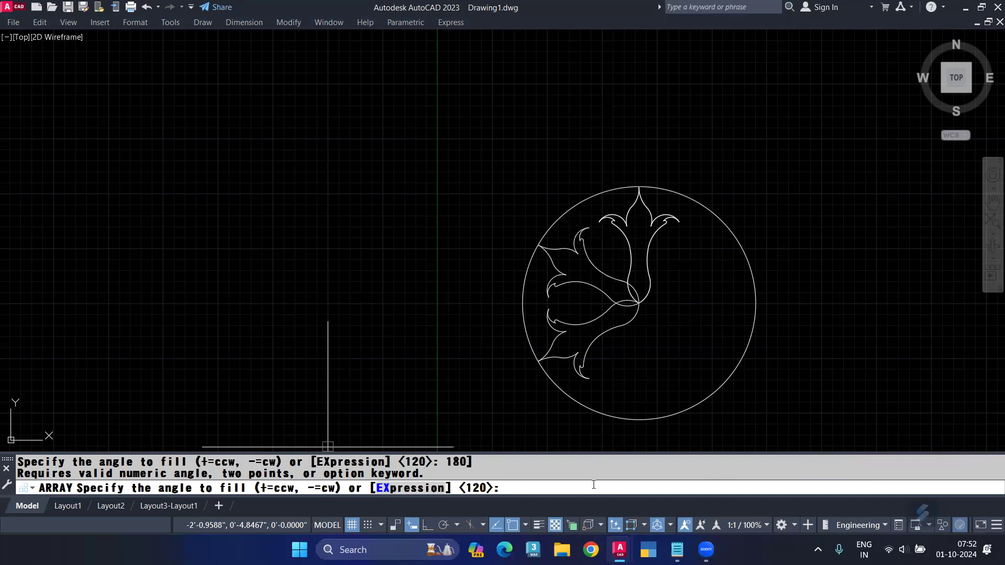
type("180")
key("Return")
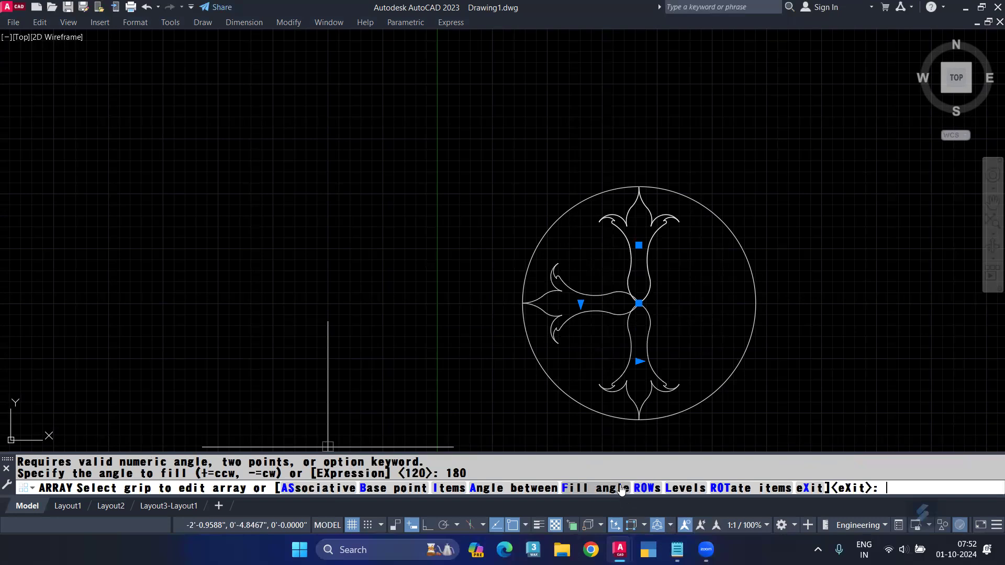
left_click(574, 488)
type("9")
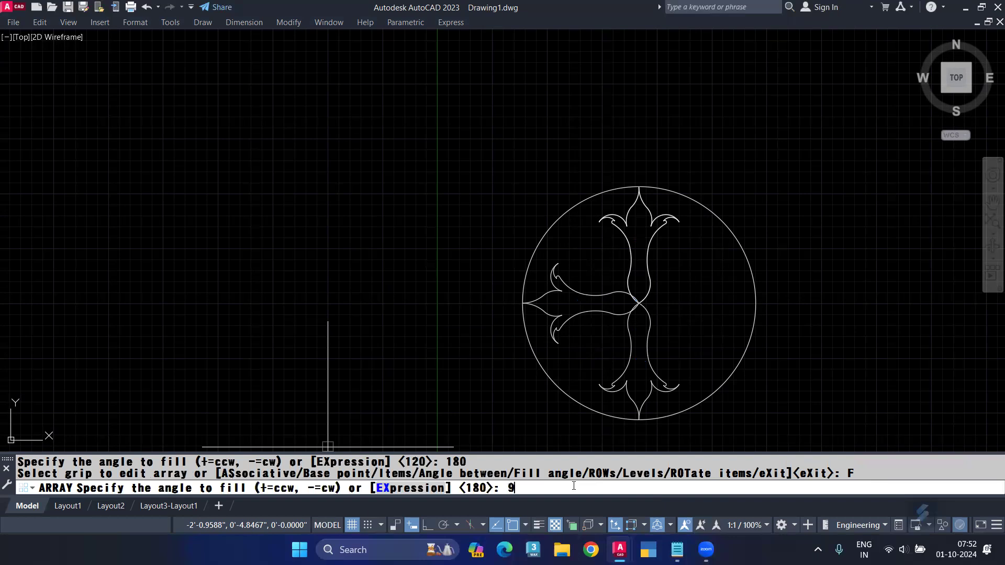
type("0")
key("Return")
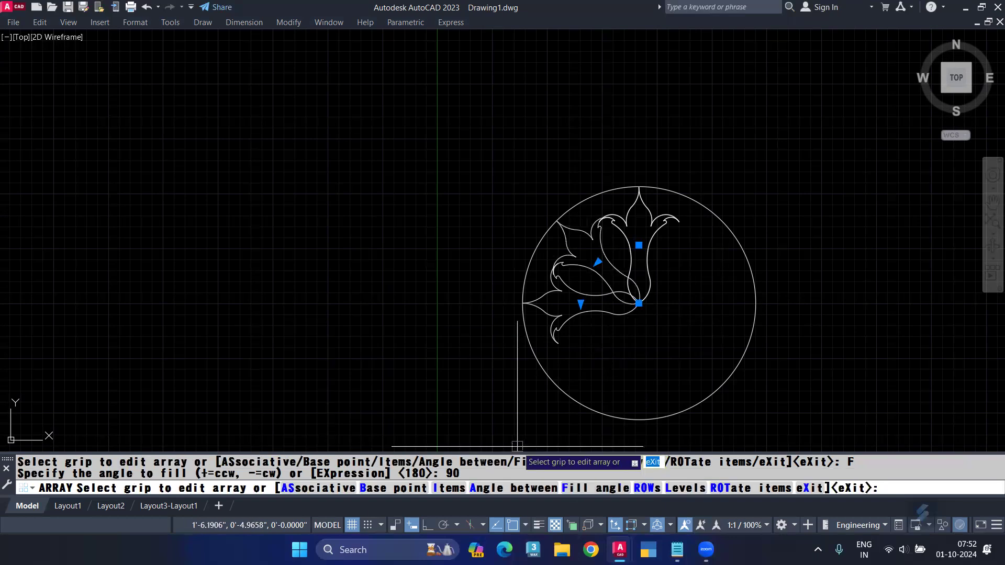
key("Return")
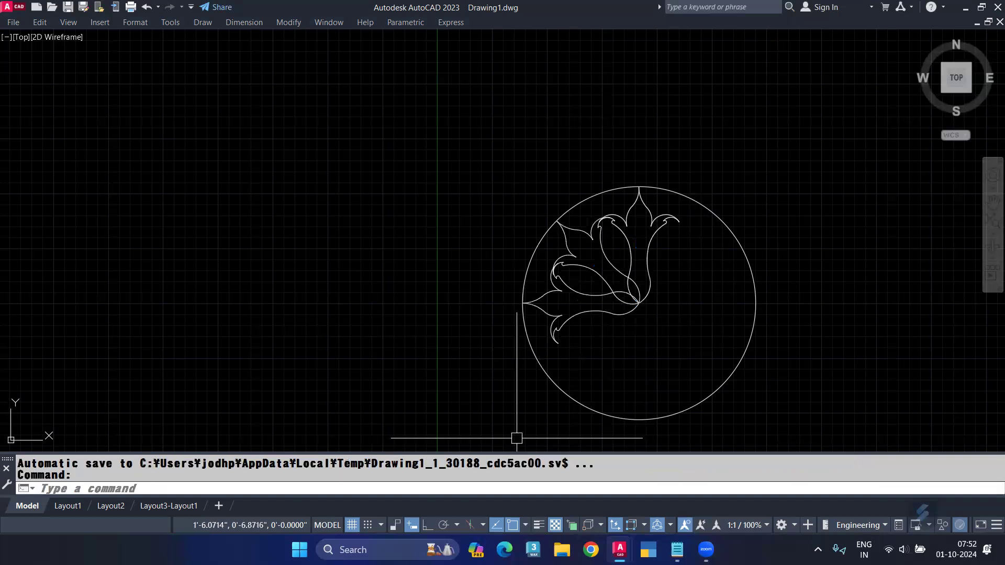
mouse_move(595, 297)
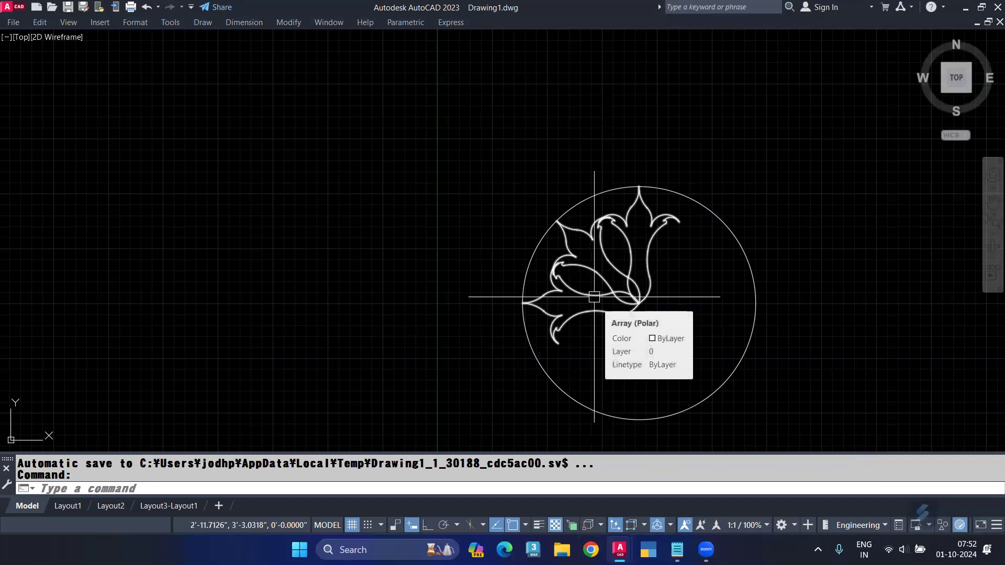
In the array's Quick Properties, keep the direction counter-clockwise and re-enter the fill angle.
left_click(594, 297)
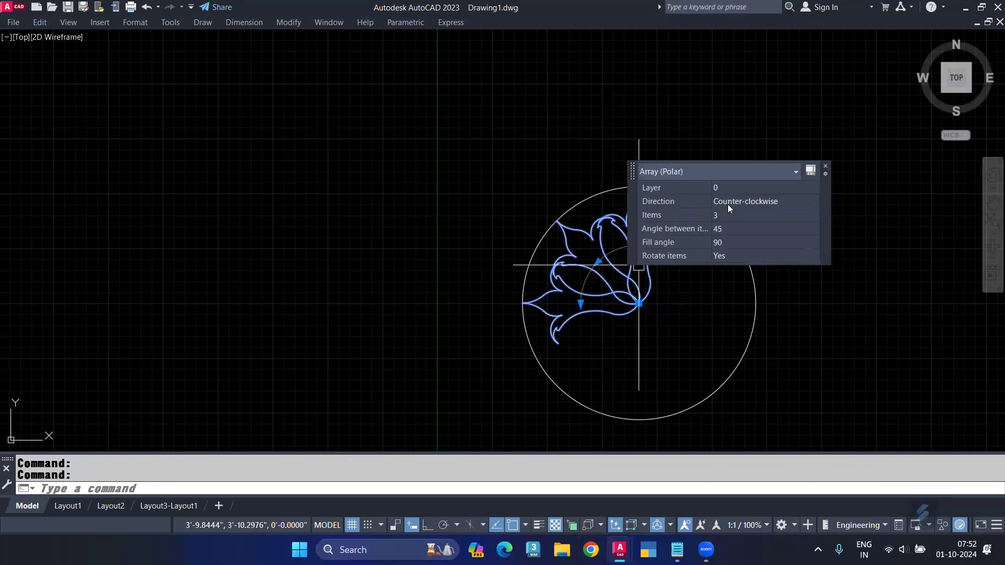
left_click(729, 204)
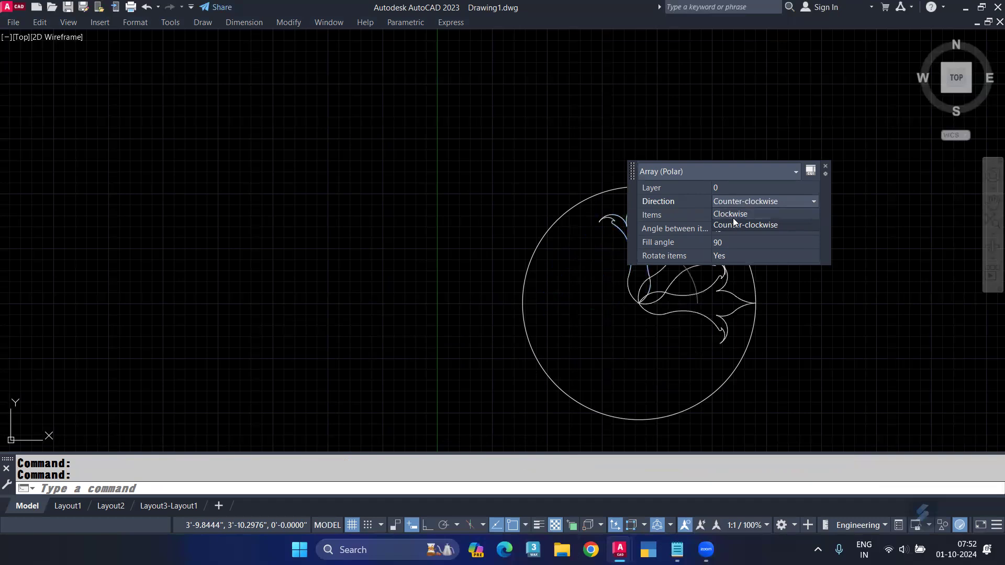
left_click(734, 228)
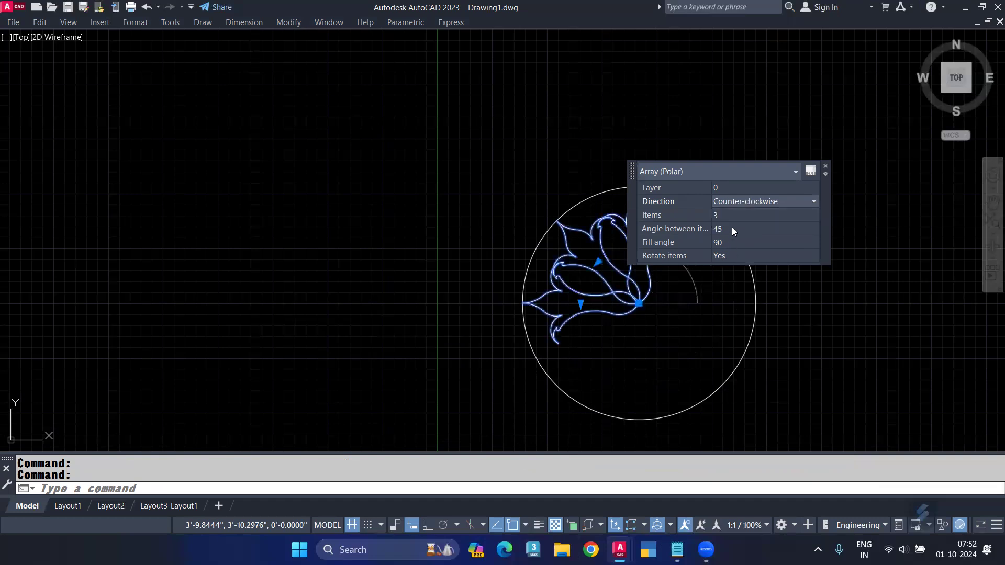
left_click(731, 228)
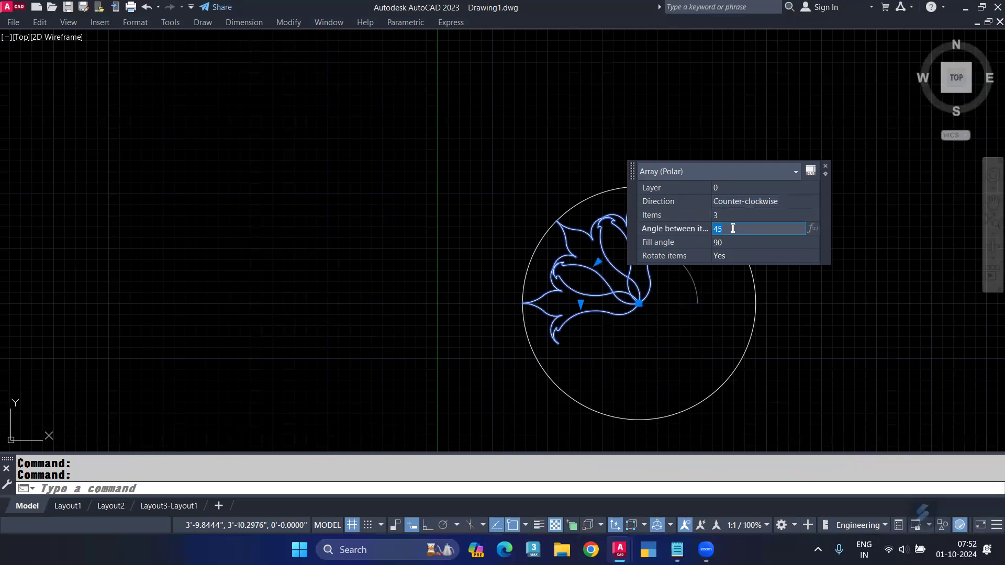
key("Tab")
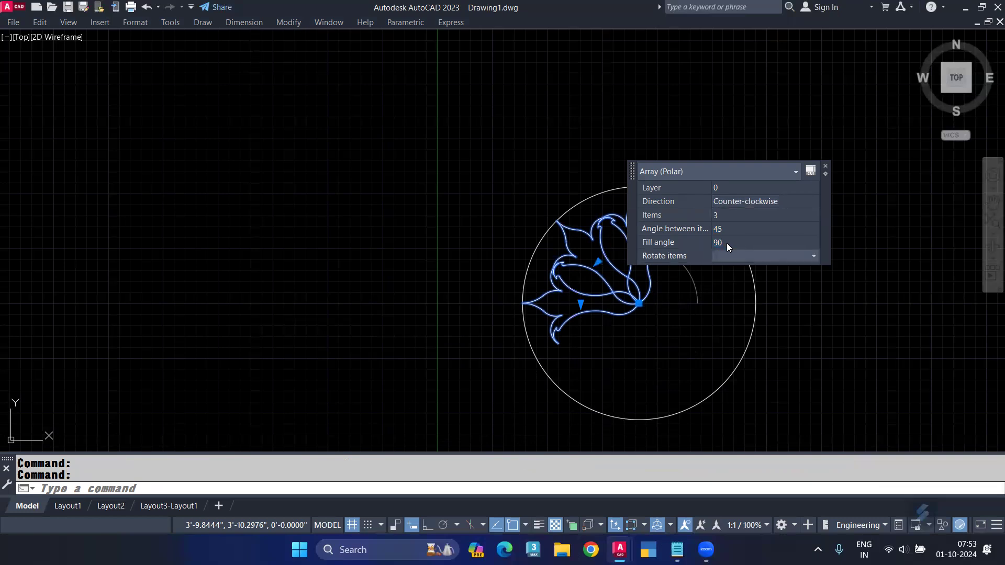
left_click(728, 244)
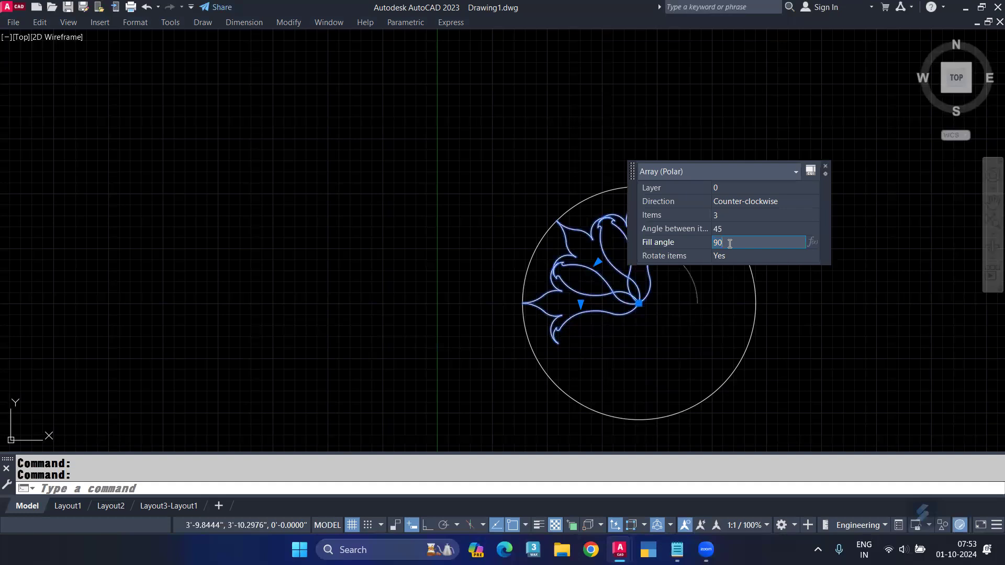
left_click(739, 235)
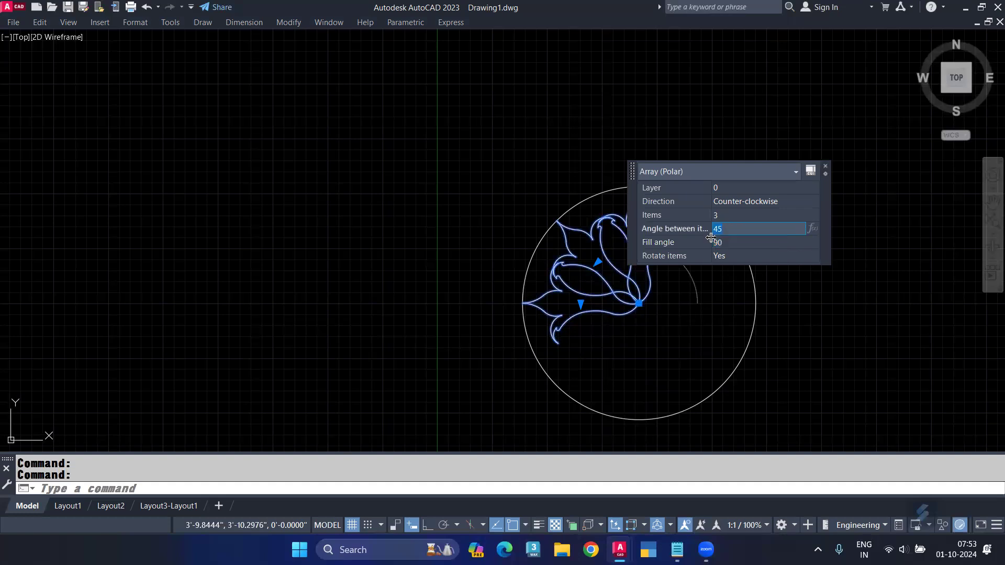
left_click(723, 241)
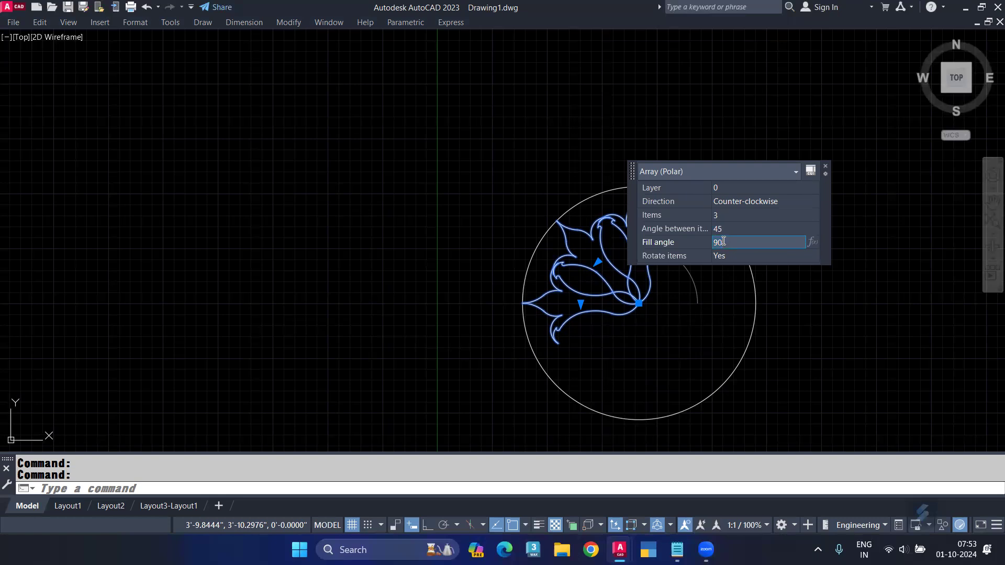
double_click(723, 241)
type("2710")
key("BackSpace")
key("BackSpace")
type("0")
key("Return")
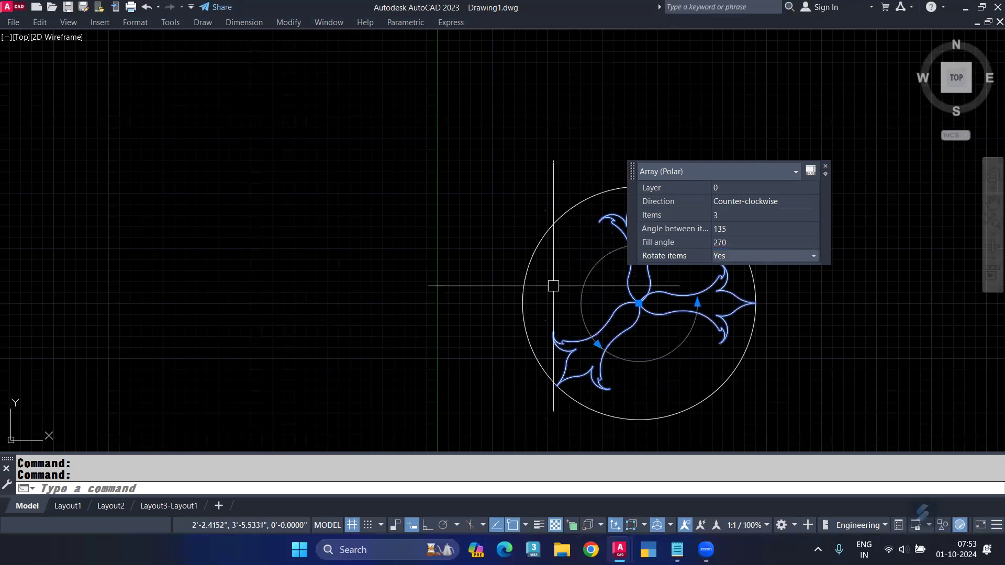
Set 90° between items and leave Rotate items set to Yes.
scroll(553, 286, "down", 2)
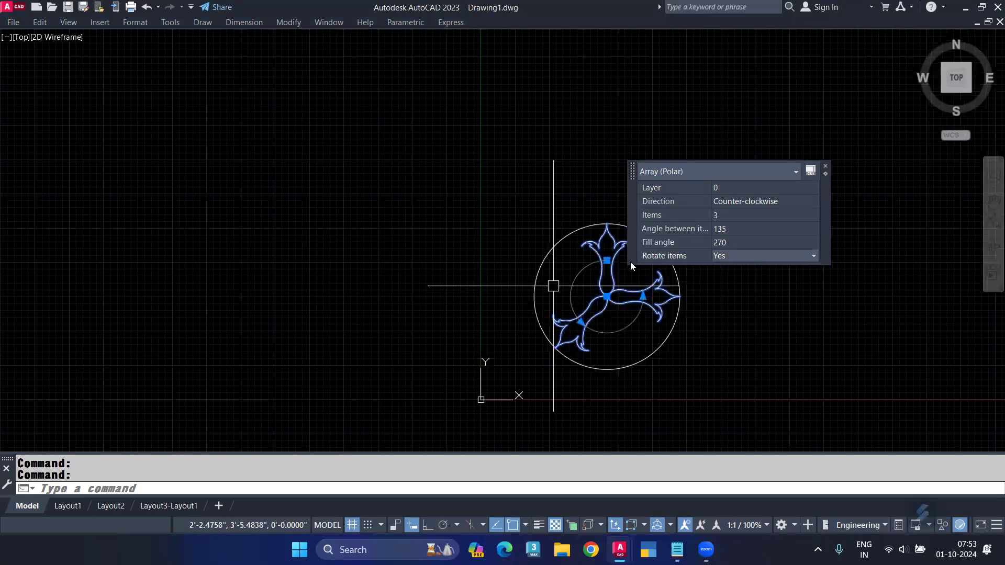
left_click(747, 229)
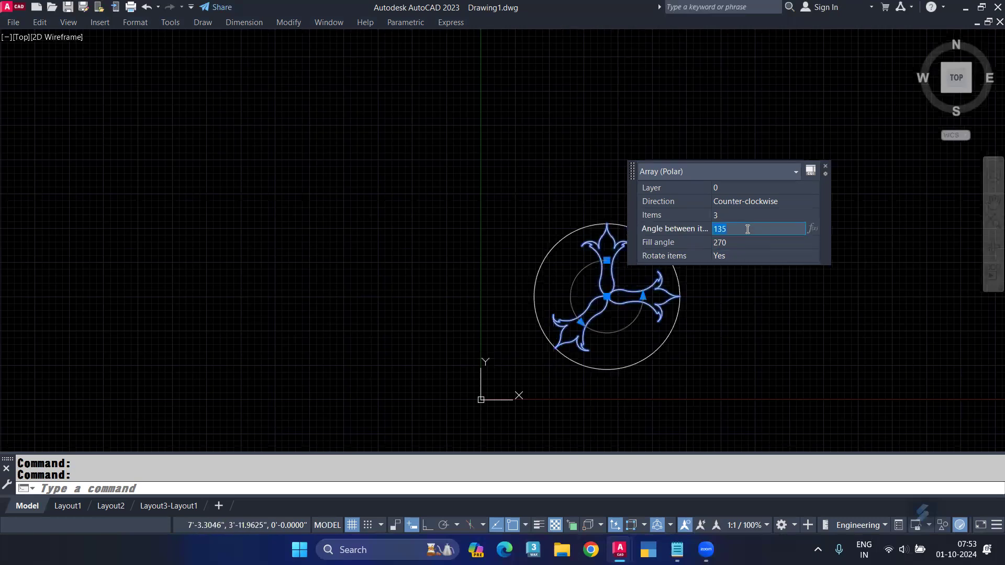
type("90")
key("Tab")
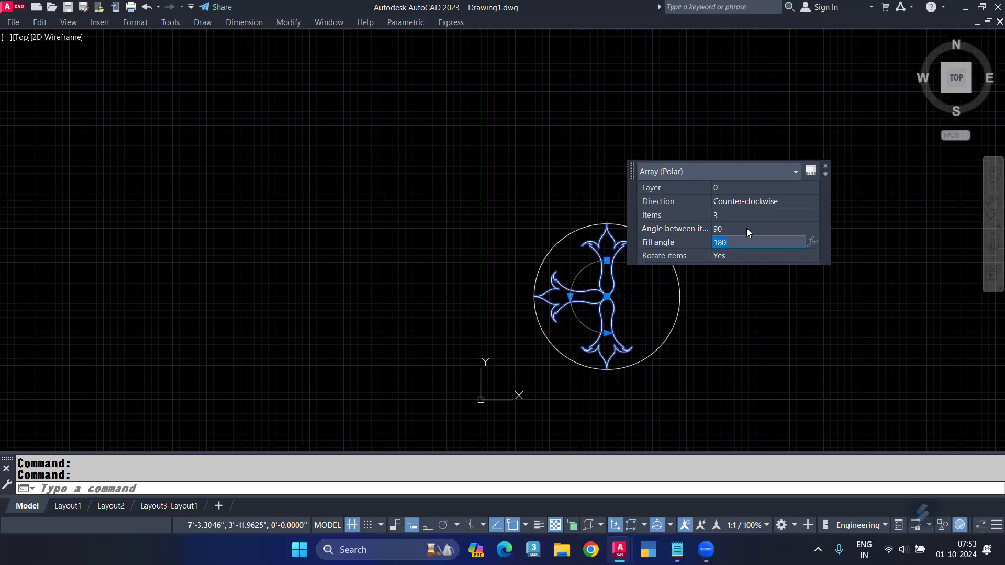
left_click(745, 228)
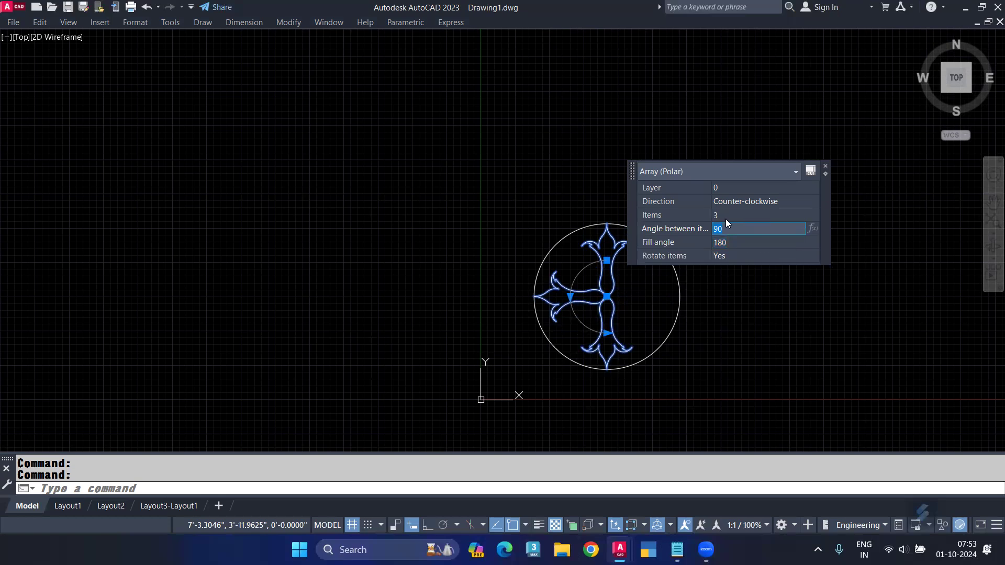
left_click(733, 257)
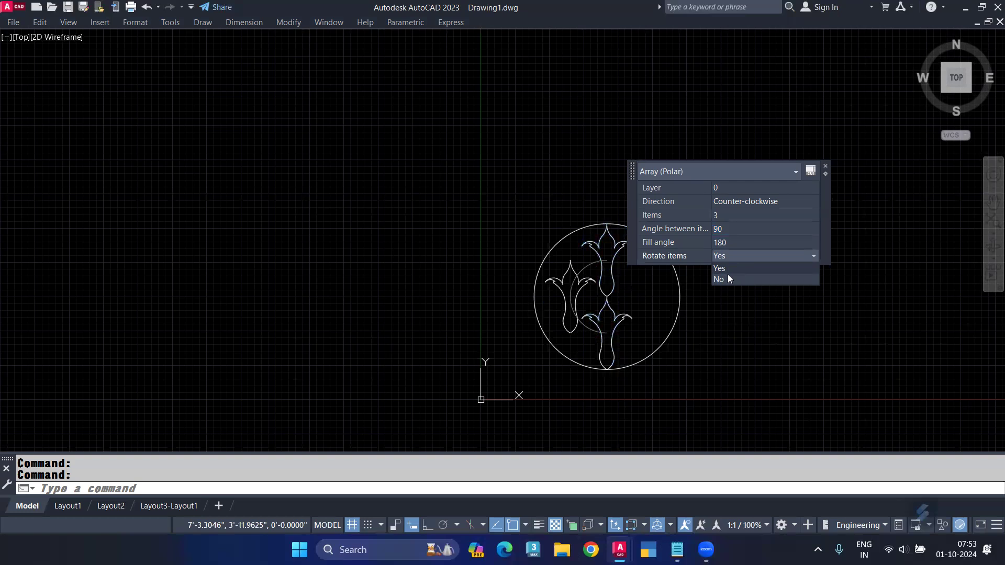
key("Escape")
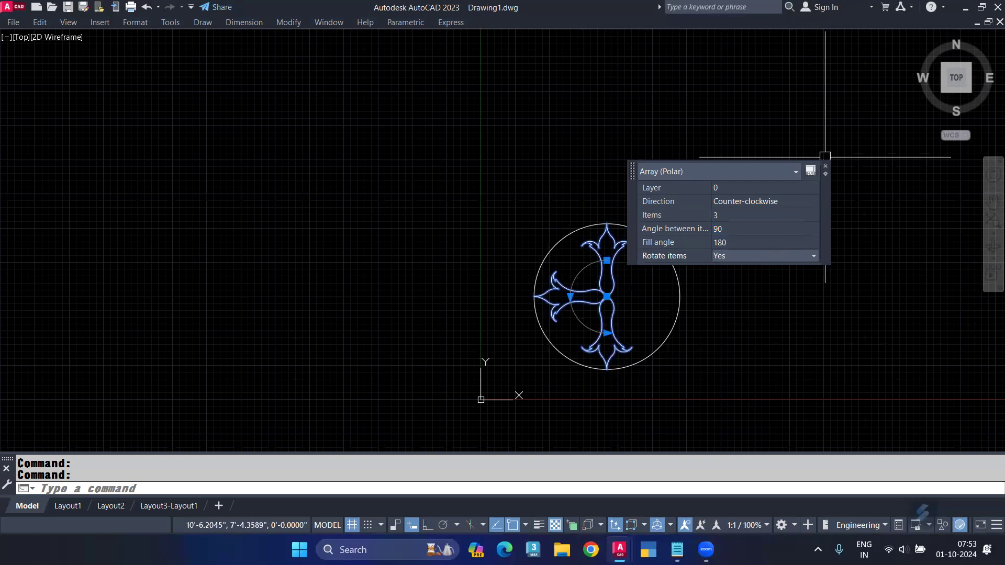
Copy the polar ARRAY command lines, starting from Command: AR, out of the F2 text window.
left_click(825, 167)
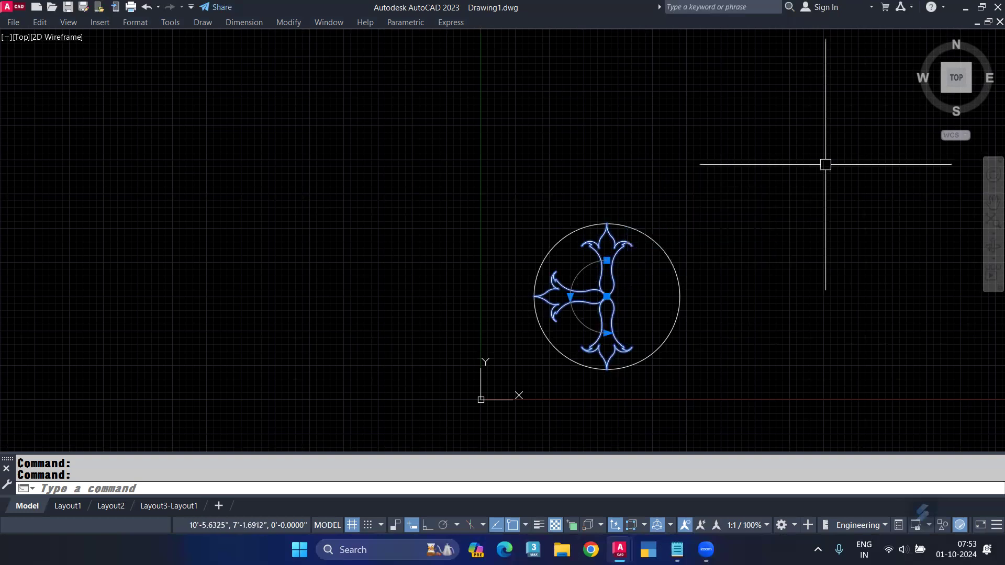
key("F2")
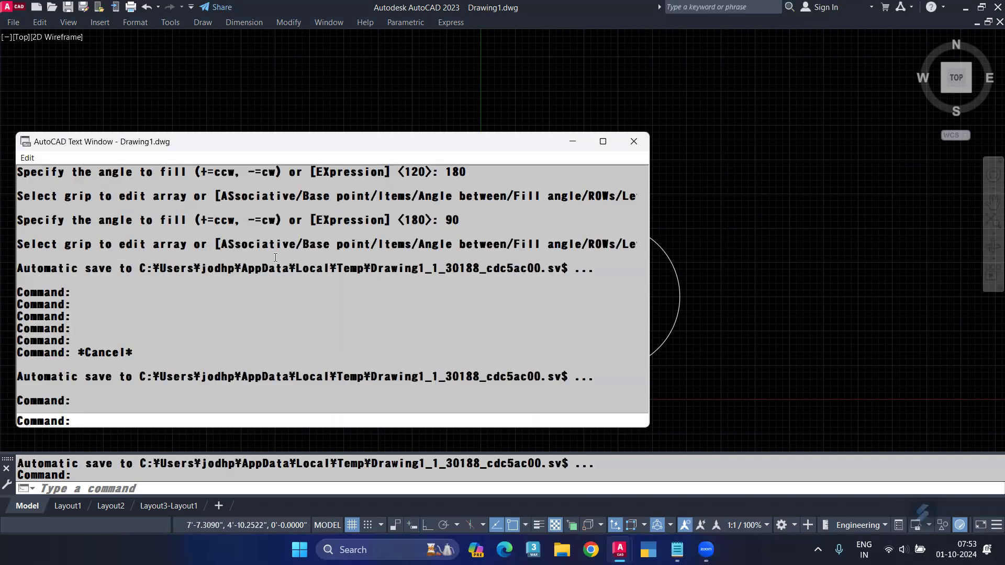
scroll(115, 261, "up", 2)
scroll(115, 262, "up", 2)
scroll(115, 261, "up", 1)
scroll(116, 262, "up", 2)
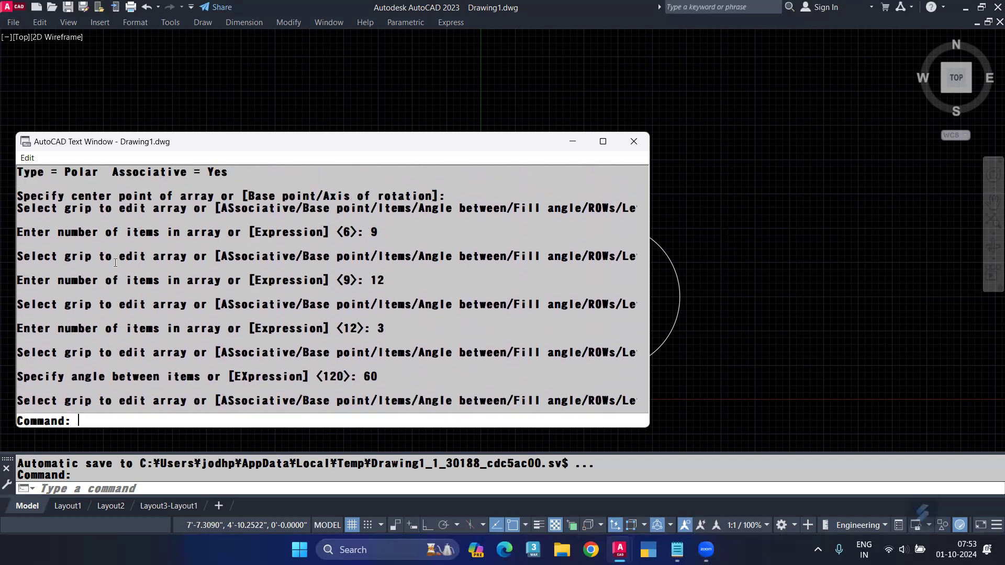
scroll(115, 262, "up", 2)
scroll(115, 262, "up", 1)
scroll(116, 263, "up", 1)
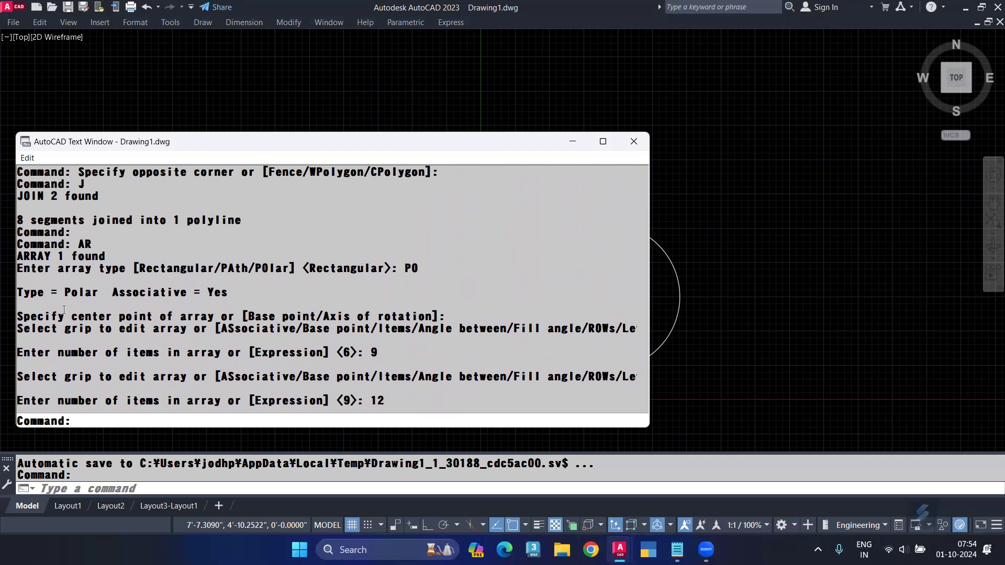
mouse_move(19, 245)
left_mouse_down()
mouse_move(328, 344)
mouse_move(615, 258)
left_mouse_up()
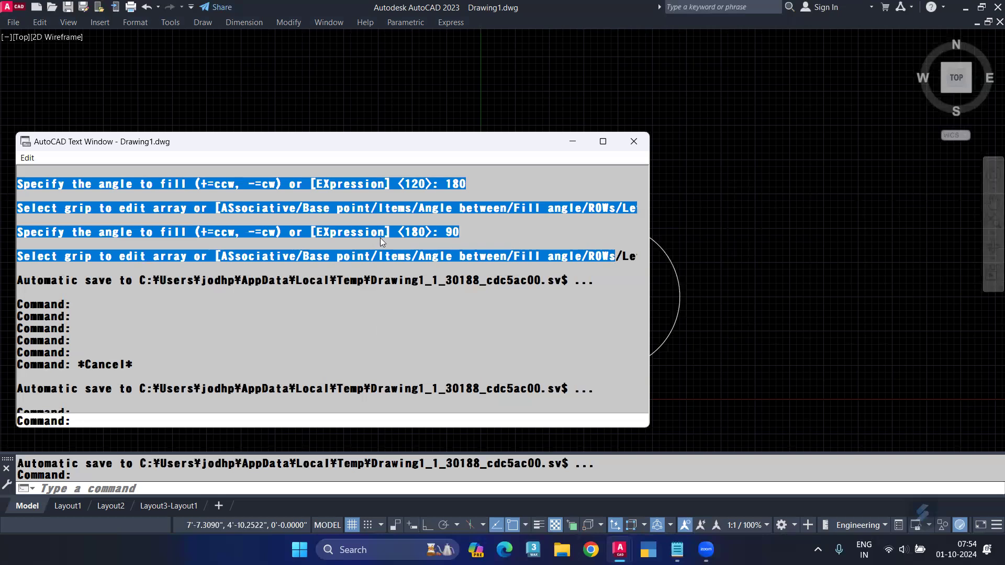
right_click(382, 240)
left_click(413, 280)
Paste the polar array history into the Notepad note and delete '1 found' from its ARRAY line.
left_click(676, 549)
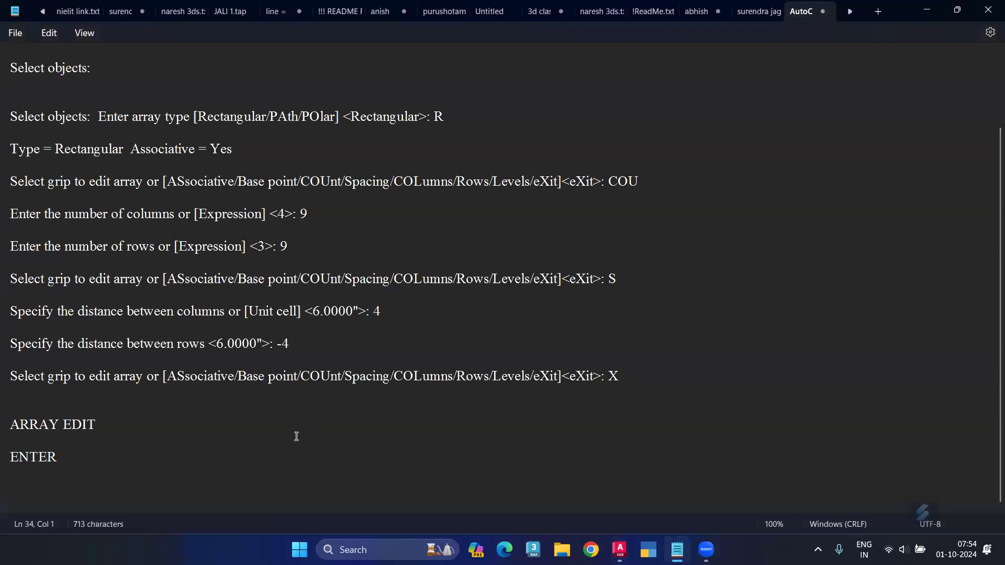
key("ctrl+v")
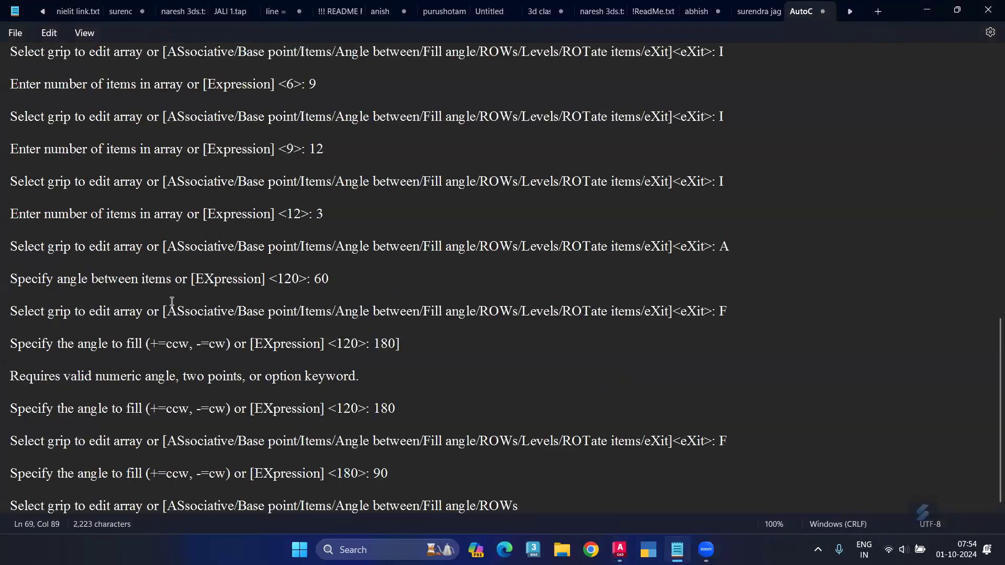
scroll(104, 129, "up", 1)
scroll(103, 129, "up", 1)
scroll(103, 129, "up", 3)
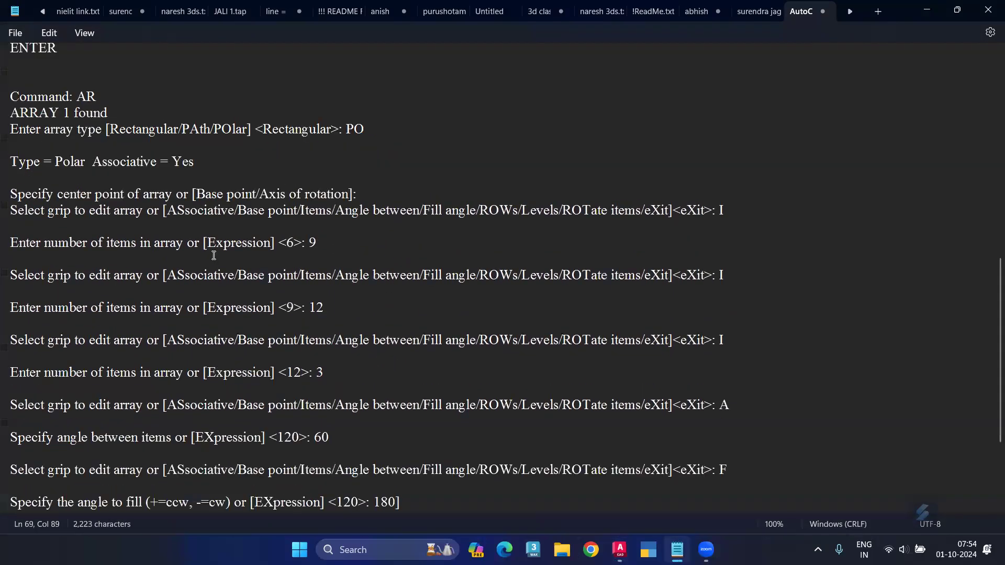
scroll(140, 223, "up", 2)
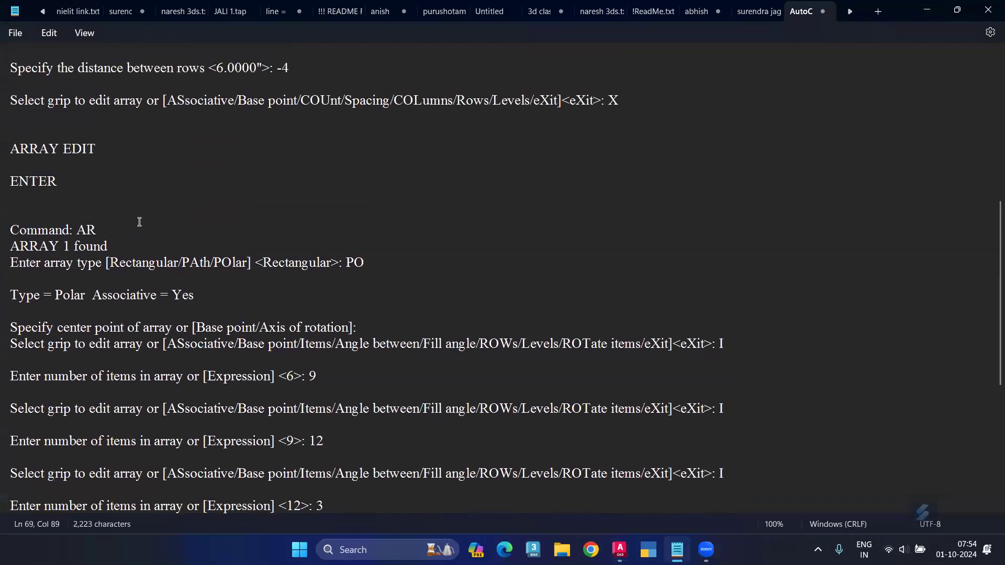
left_click_drag(118, 246, 63, 246)
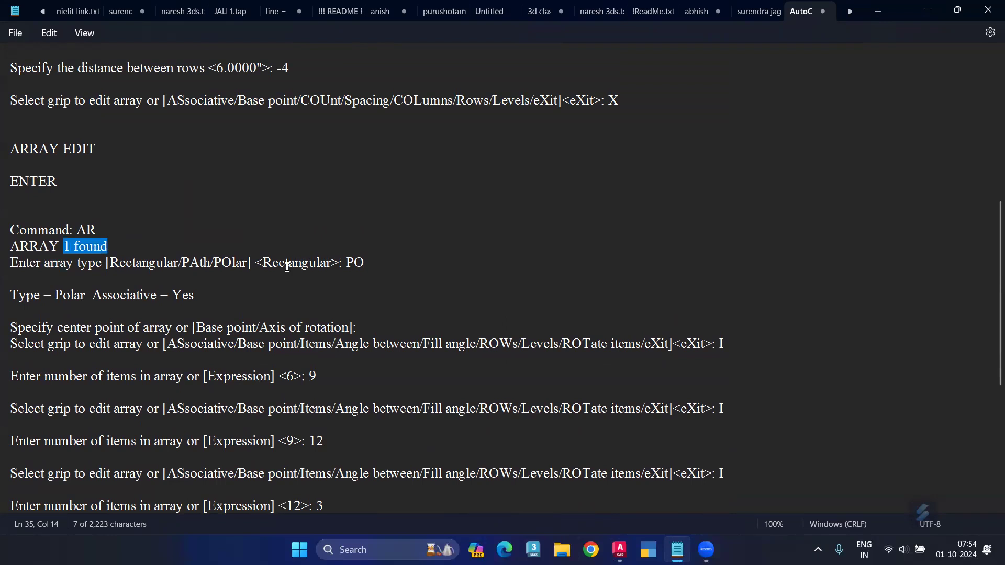
key("BackSpace")
scroll(286, 267, "down", 6)
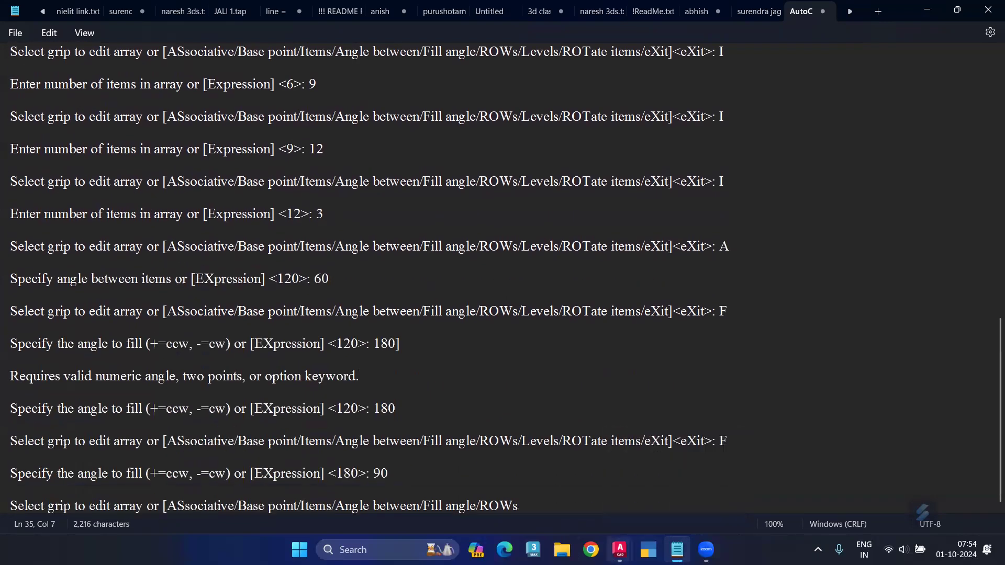
Erase the circular emblem using a crossing selection.
left_click(576, 487)
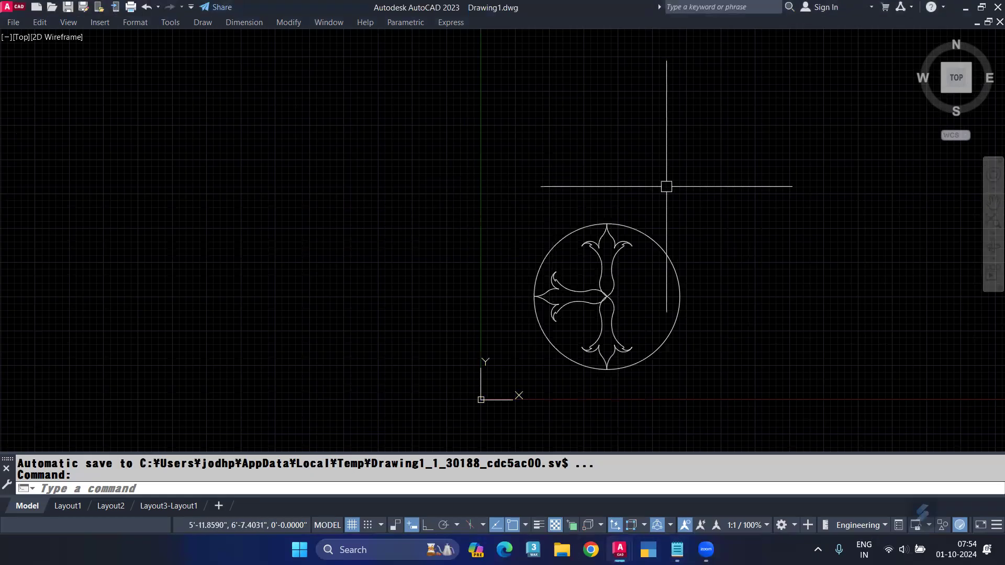
left_click(726, 155)
left_click(484, 358)
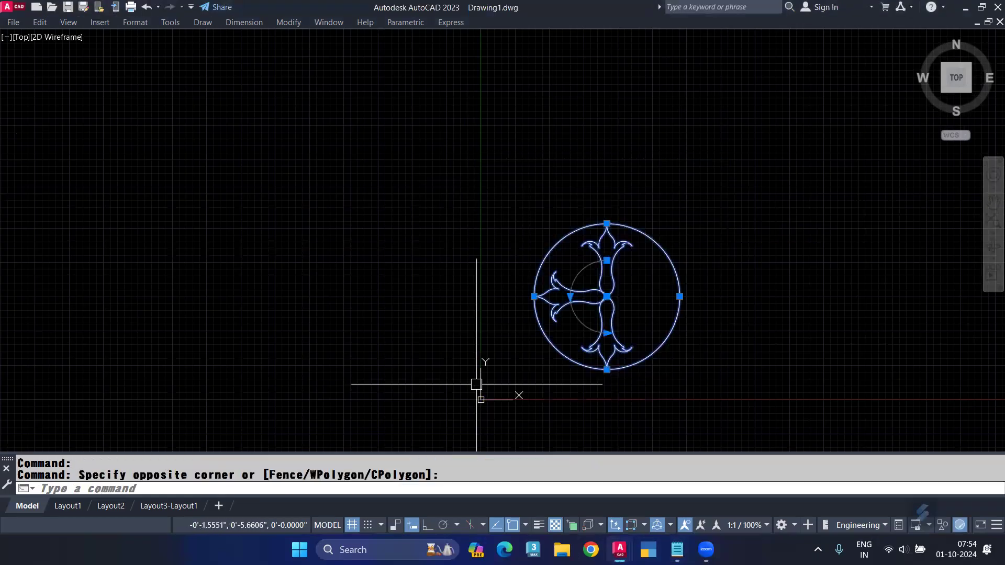
key("Delete")
Draw an S-shaped curve from three tangent arcs.
type("a")
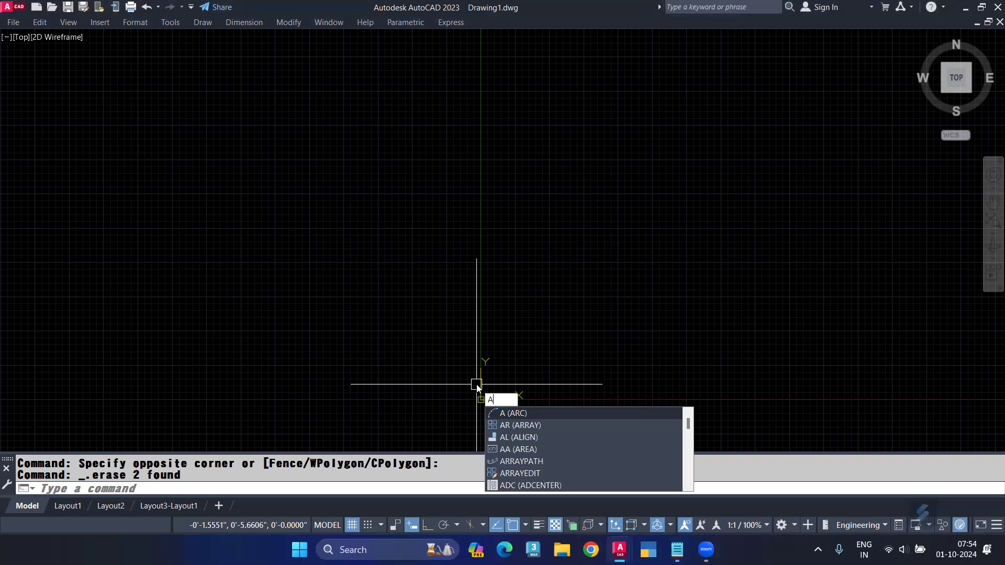
key("Return")
middle_click_drag(545, 209, 468, 222)
left_click(459, 94)
left_click(544, 120)
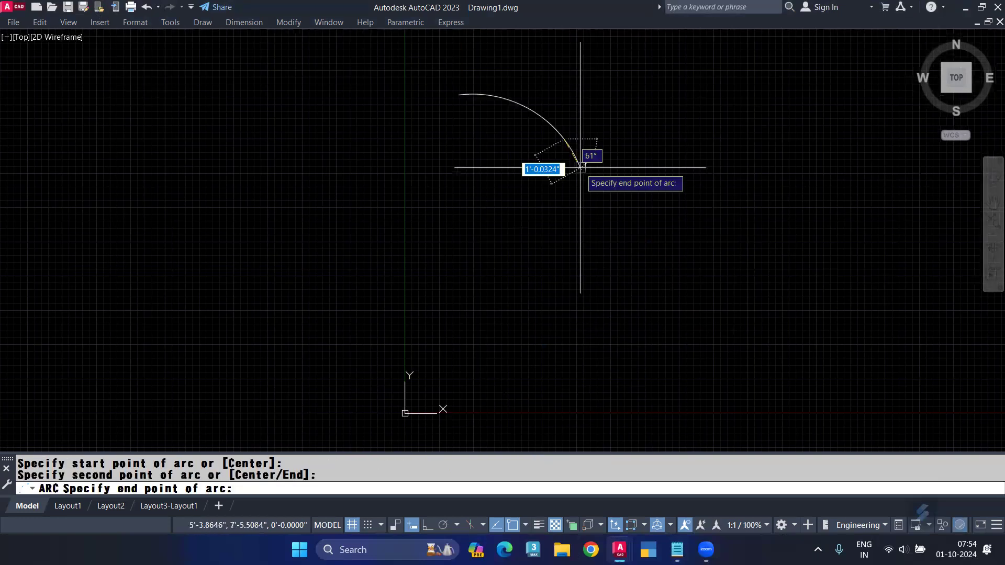
left_click(584, 176)
key("Return")
key("Return")
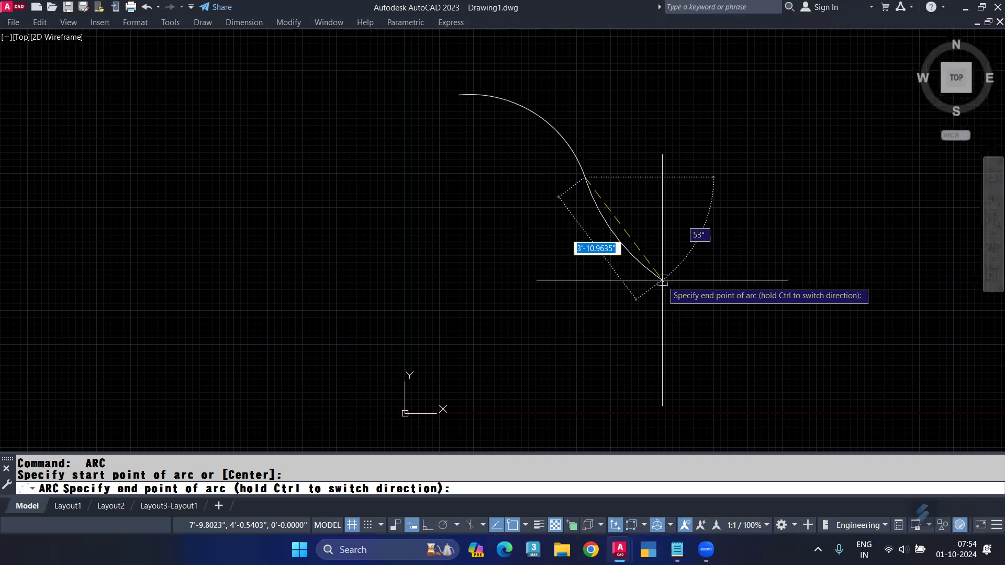
left_click(663, 280)
key("Return")
key("Return")
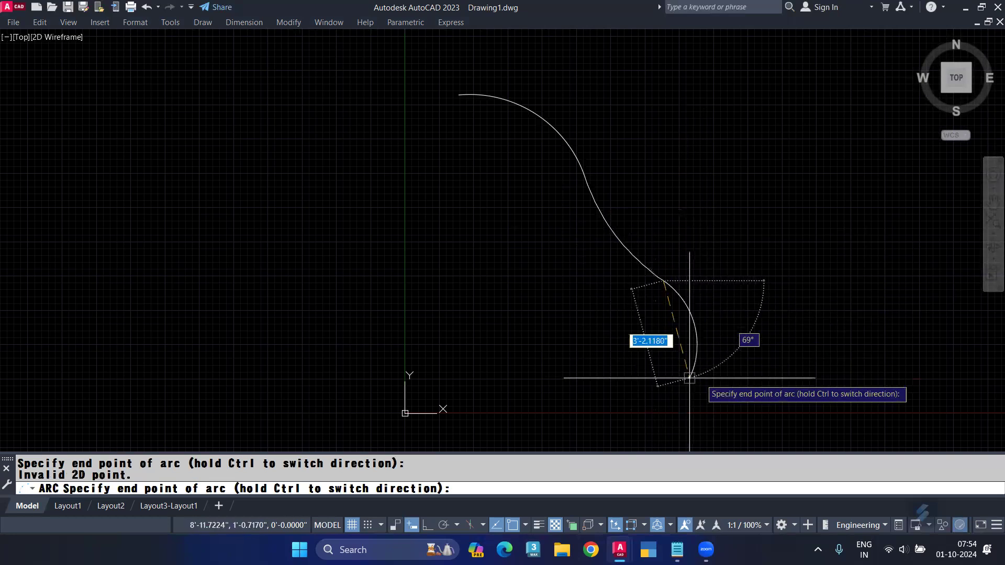
left_click(722, 384)
Join the three arcs into a single polyline with JOIN.
left_click(763, 130)
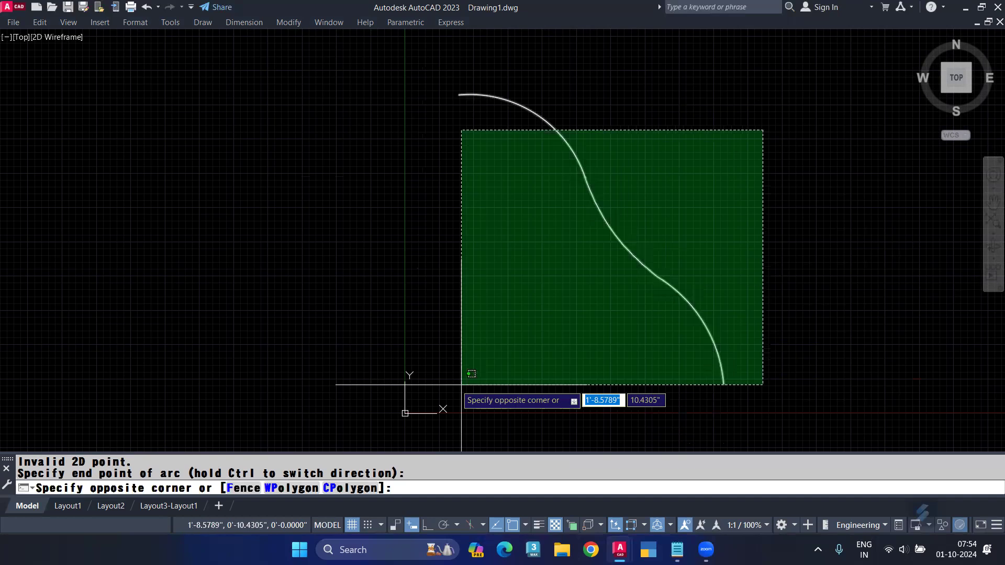
left_click(461, 384)
type("j")
key("Return")
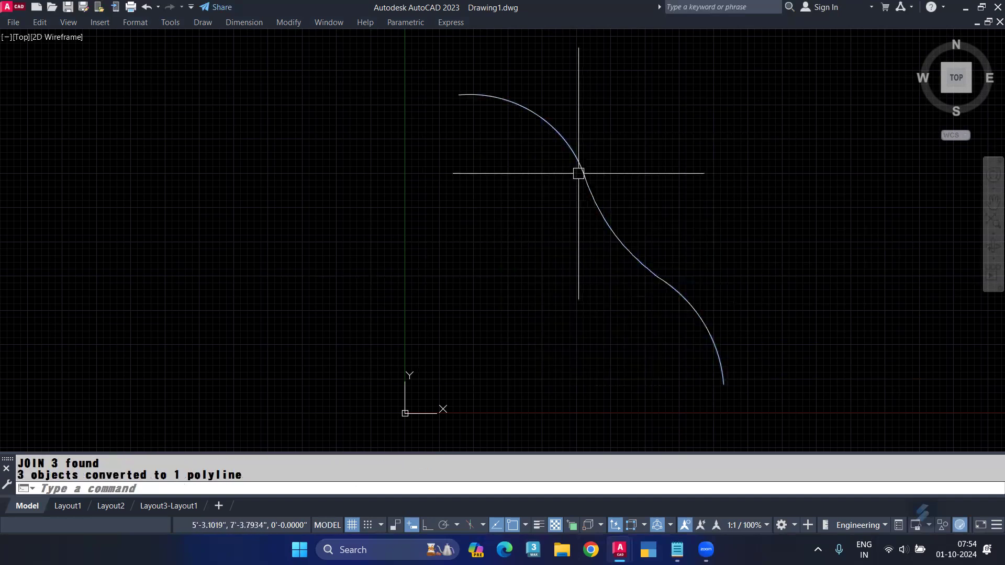
middle_click_drag(519, 177, 524, 185)
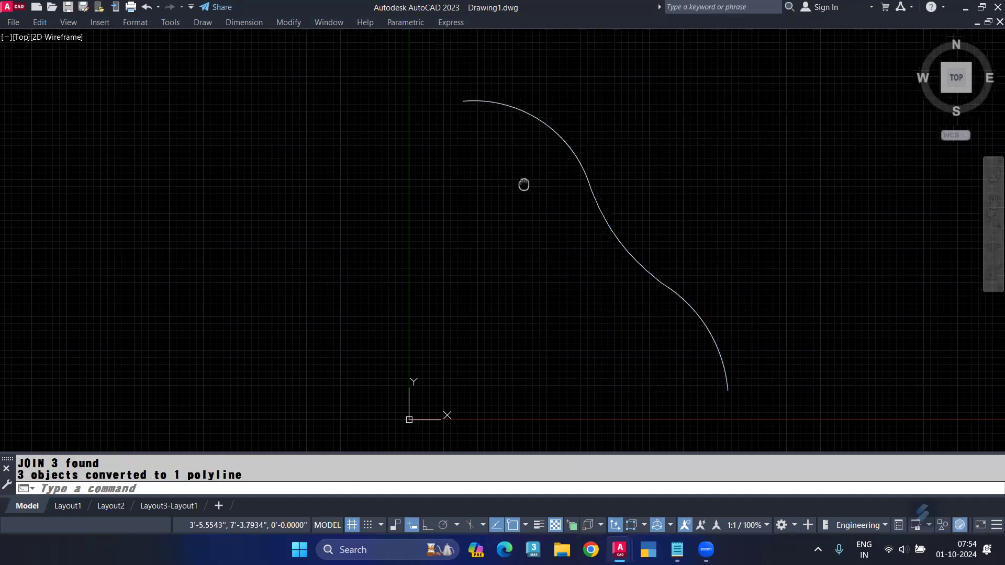
Draw a leaf arc linking the curve's upper tip back to its lower cusp.
scroll(524, 184, "up", 5)
type("a")
key("Return")
left_click(494, 211)
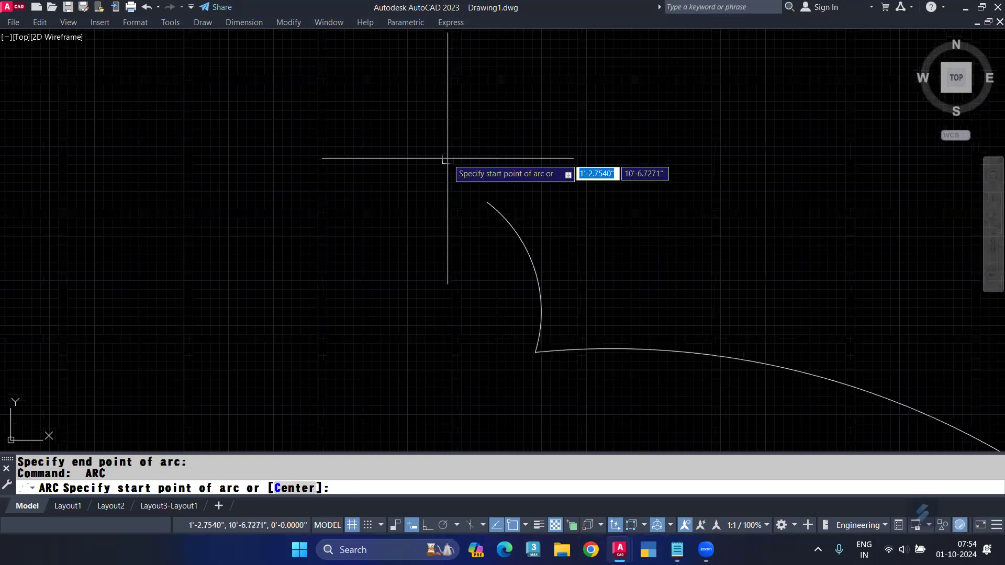
left_click(448, 67)
left_click(510, 146)
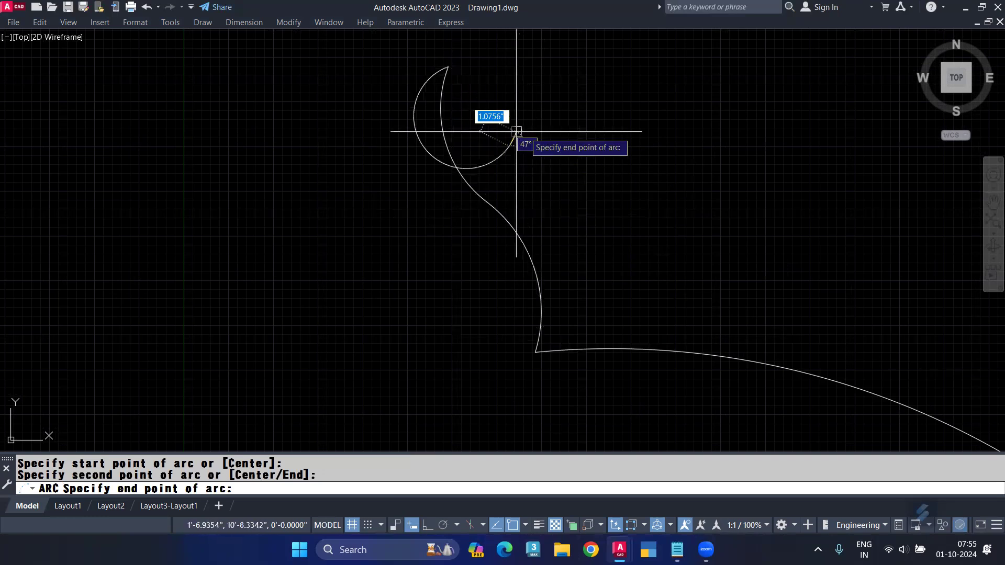
left_click(560, 169)
key("Return")
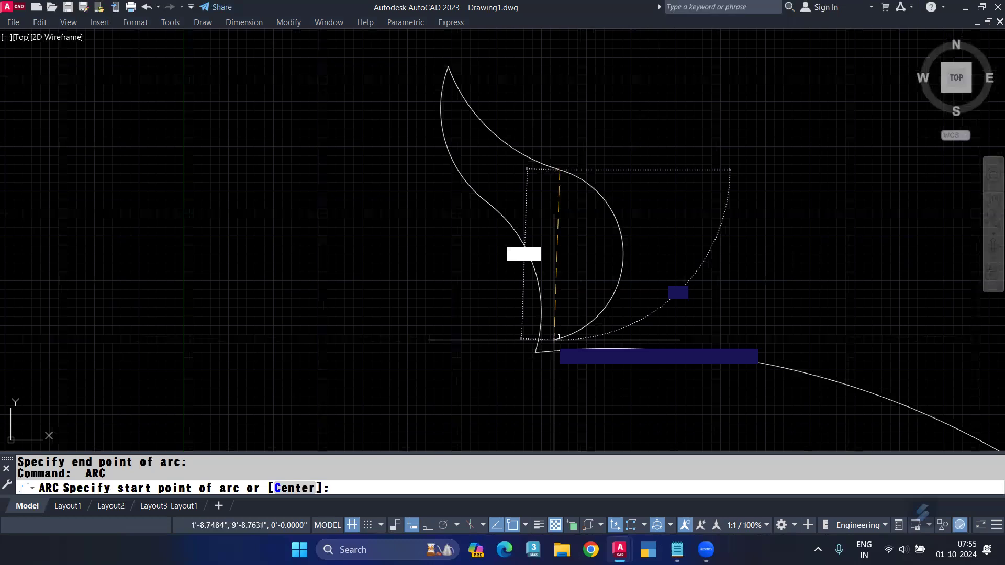
key("Return")
scroll(554, 339, "down", 2)
key("Escape")
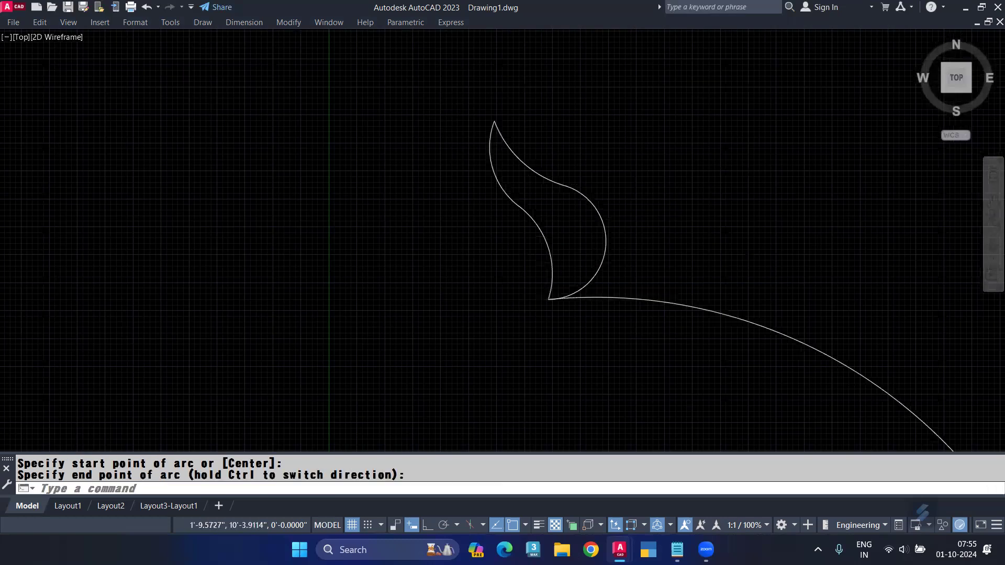
Path-array the leaf shape along the S-curve.
type("AR")
key("Return")
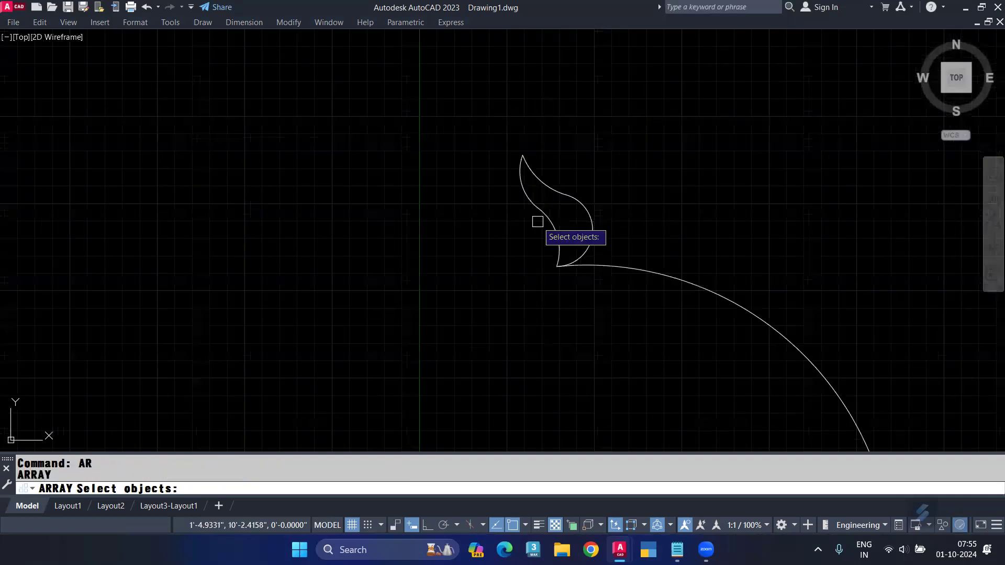
left_click(539, 218)
key("Return")
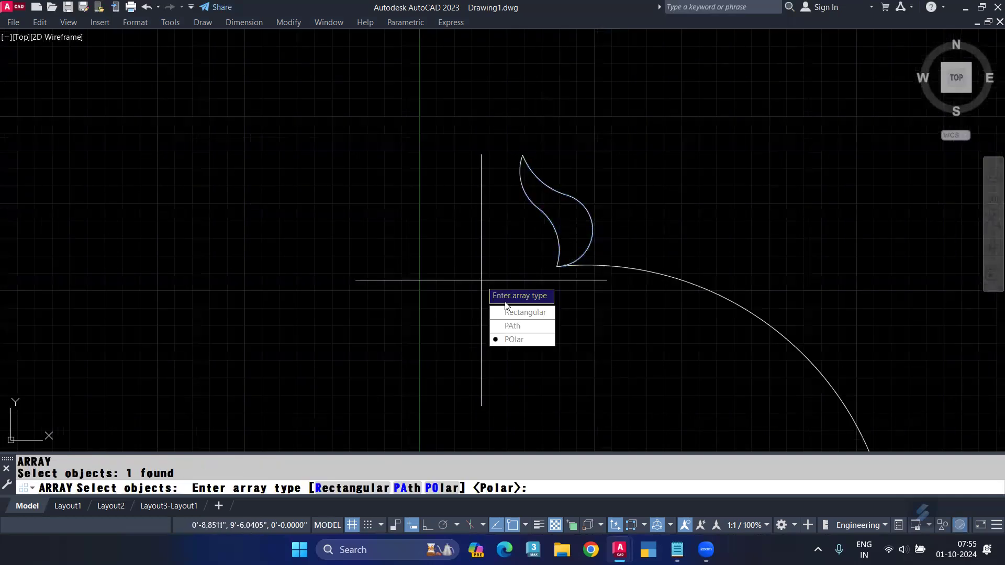
left_click(529, 335)
left_click(639, 269)
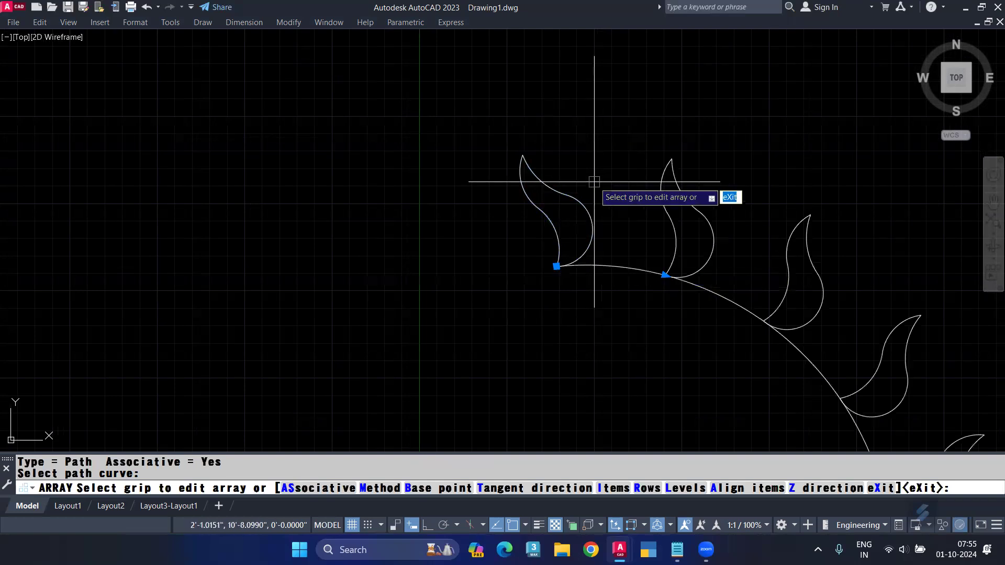
scroll(594, 181, "down", 2)
scroll(594, 182, "down", 2)
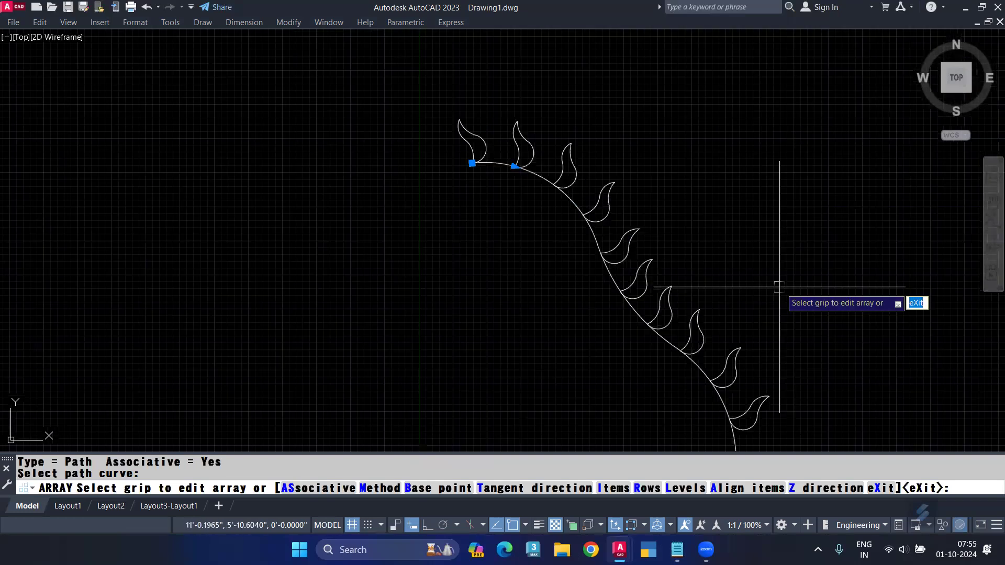
middle_click_drag(779, 287, 719, 279)
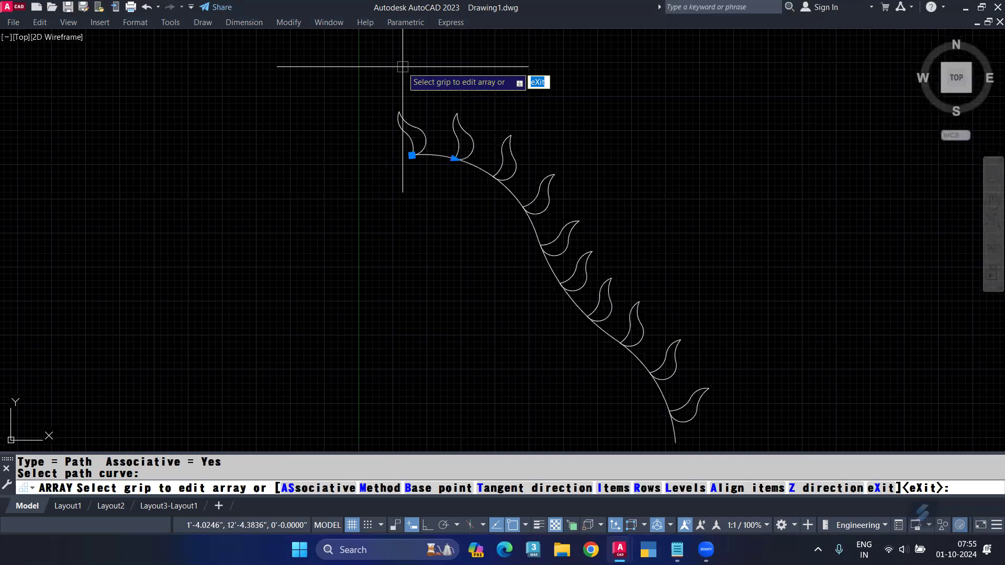
scroll(450, 157, "up", 4)
Drag the spacing grip to pack the leaf copies closer together.
left_click(468, 164)
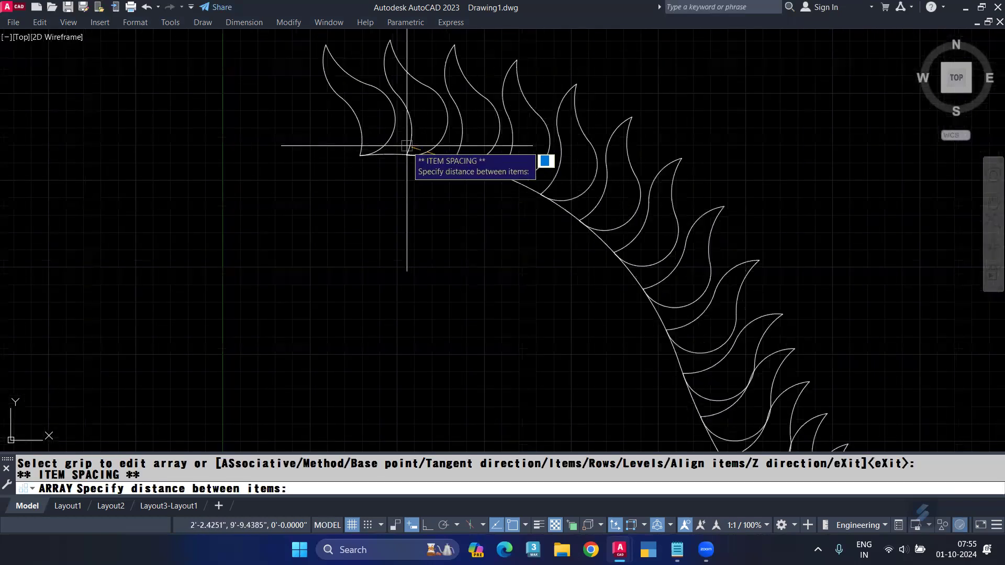
left_click(403, 145)
scroll(529, 189, "down", 1)
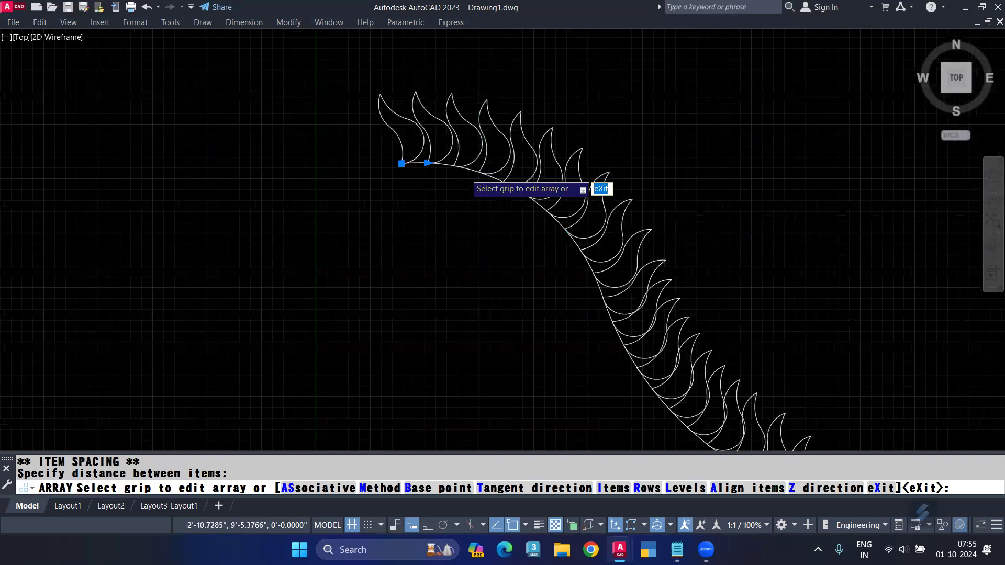
scroll(719, 267, "down", 2)
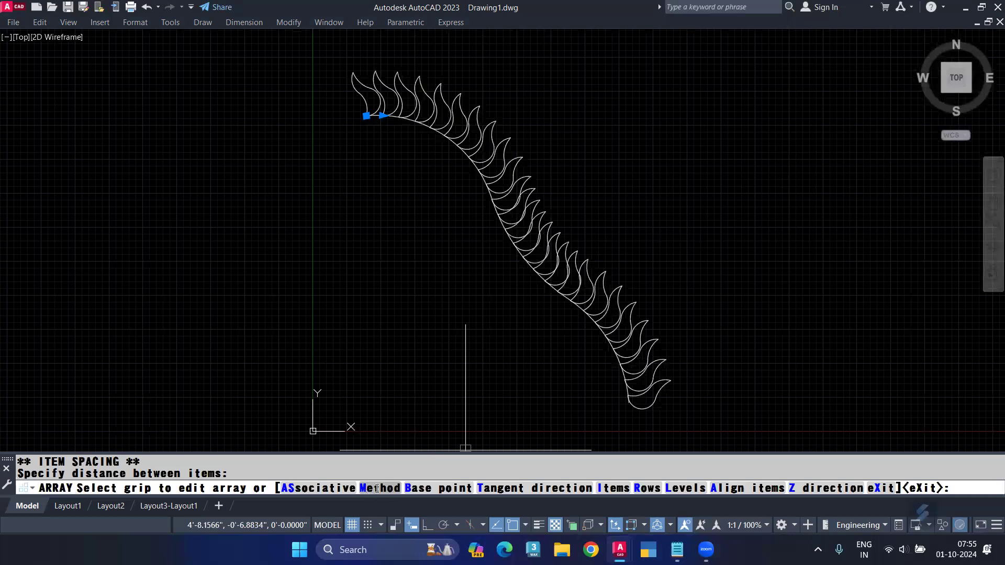
Choose the path array's Method option to pick between Divide and Measure.
left_click(377, 488)
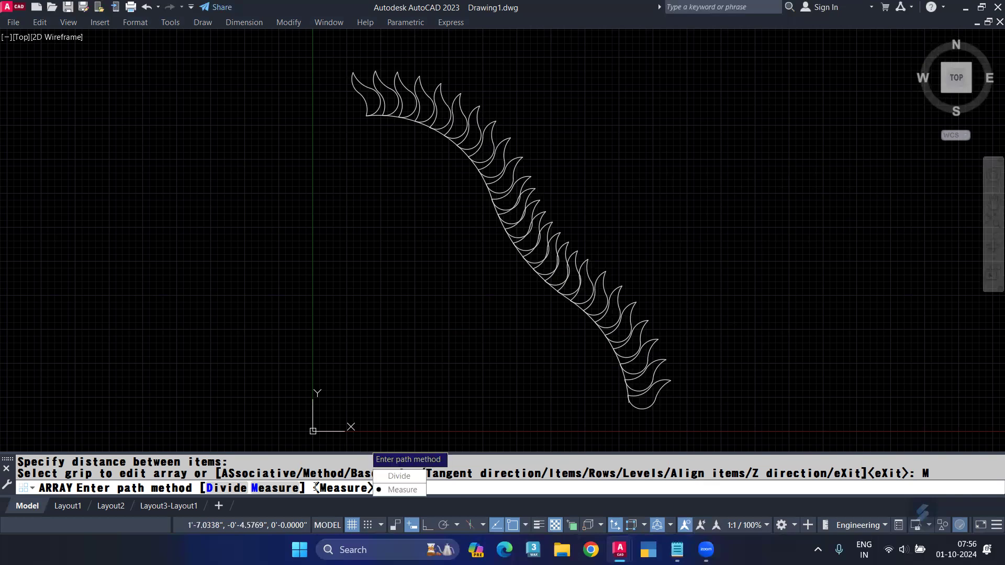
Try Divide, then set the path method back to Measure.
key("Down")
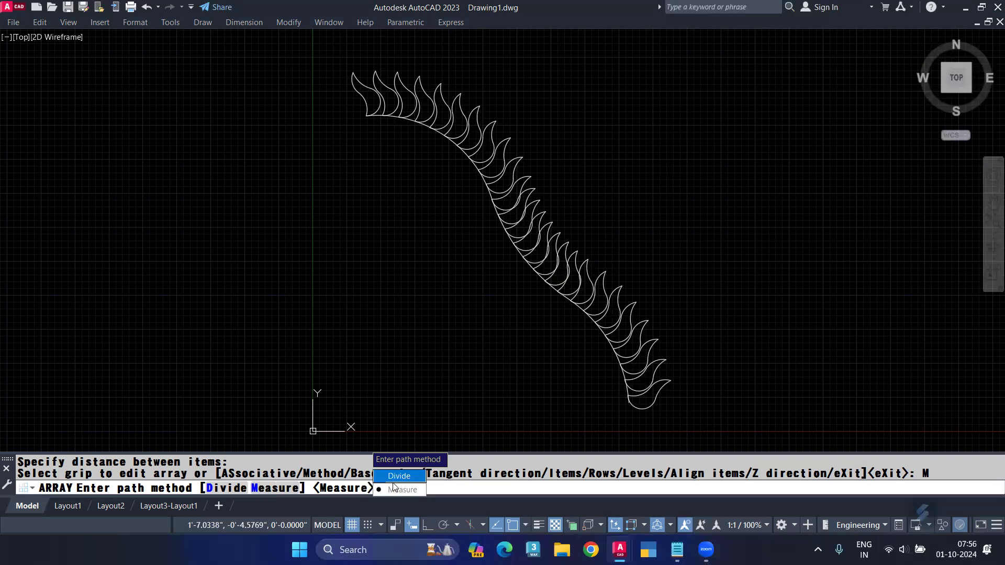
key("Return")
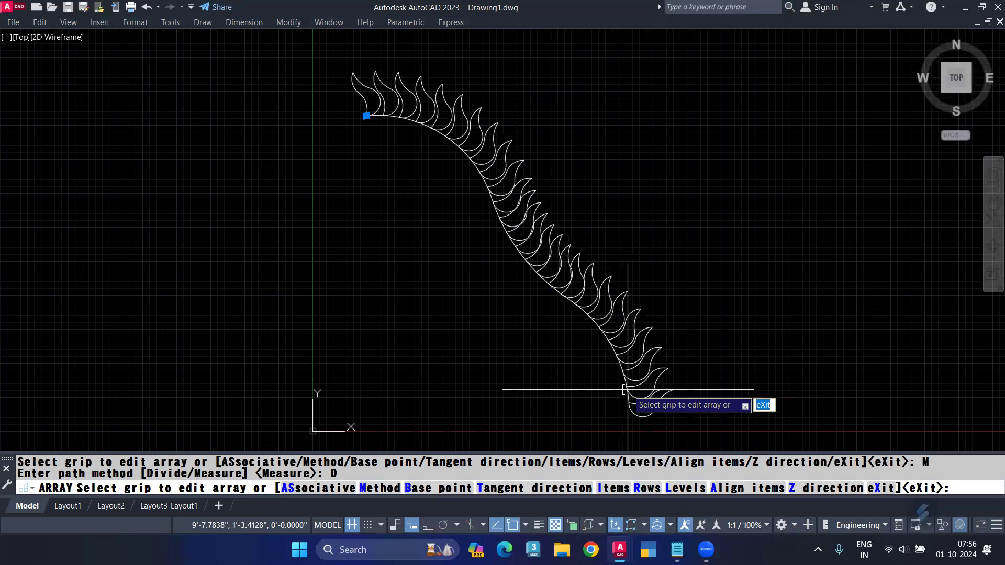
left_click(371, 487)
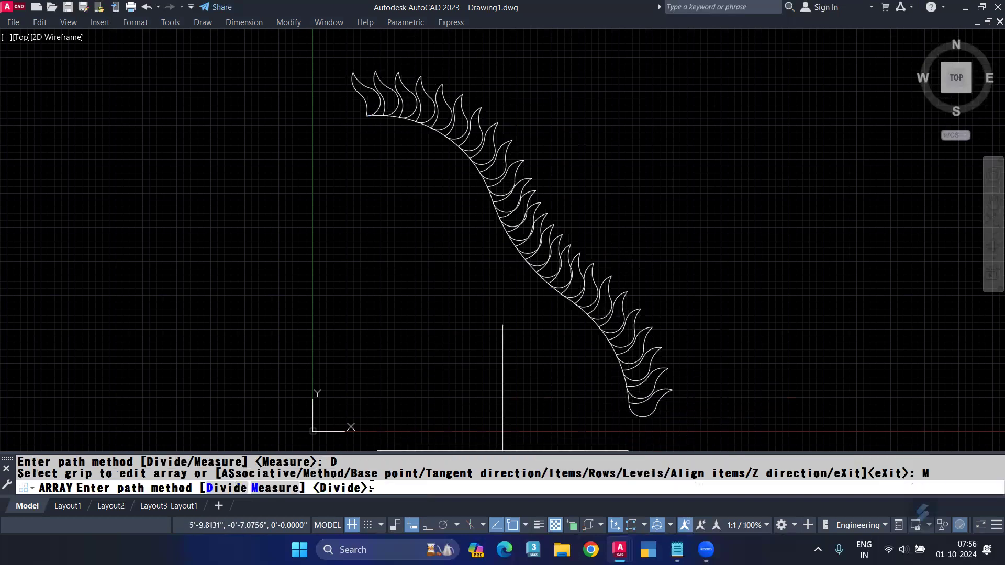
left_click(274, 488)
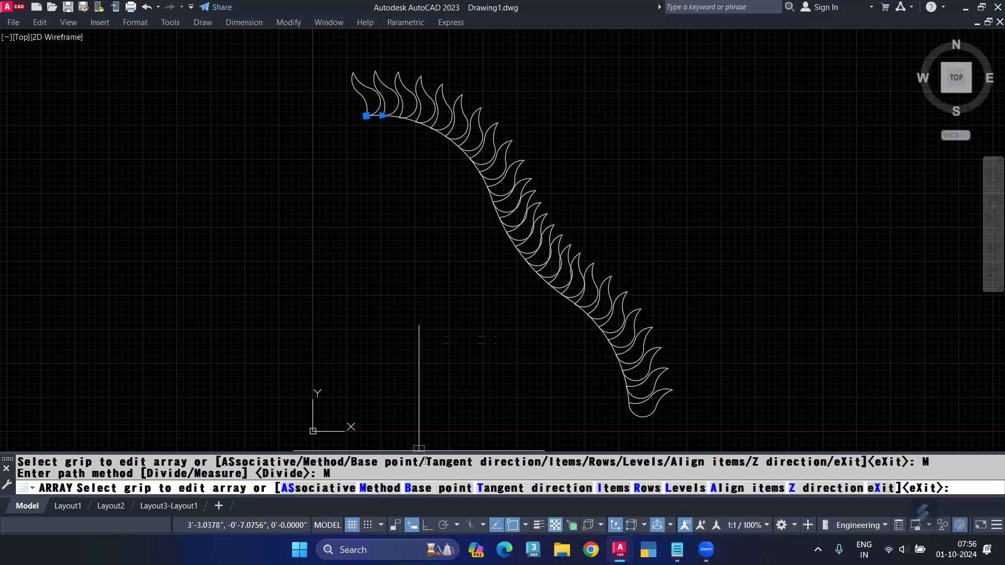
Set the array items to 5-unit spacing and 15 copies.
left_click(609, 489)
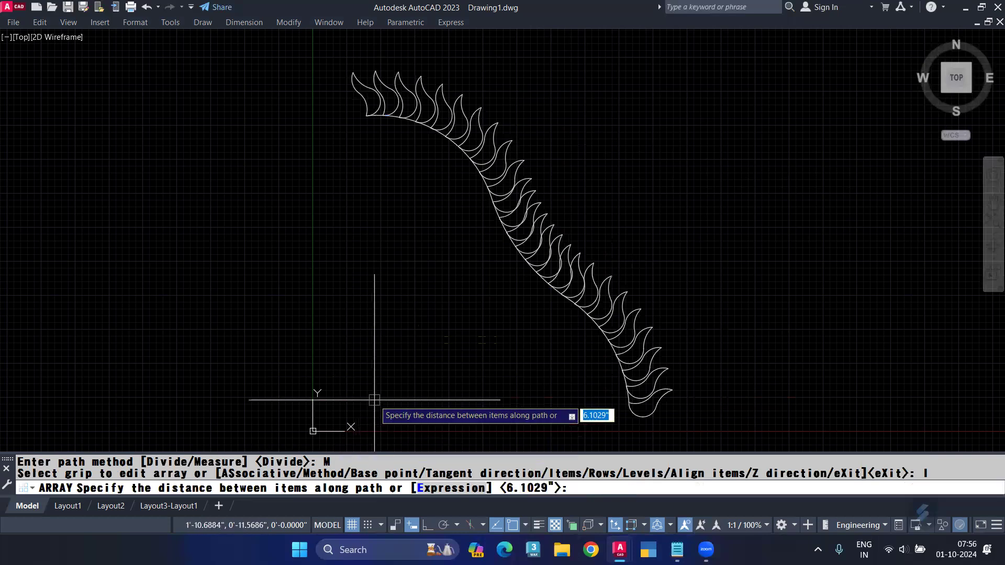
type("5")
key("Return")
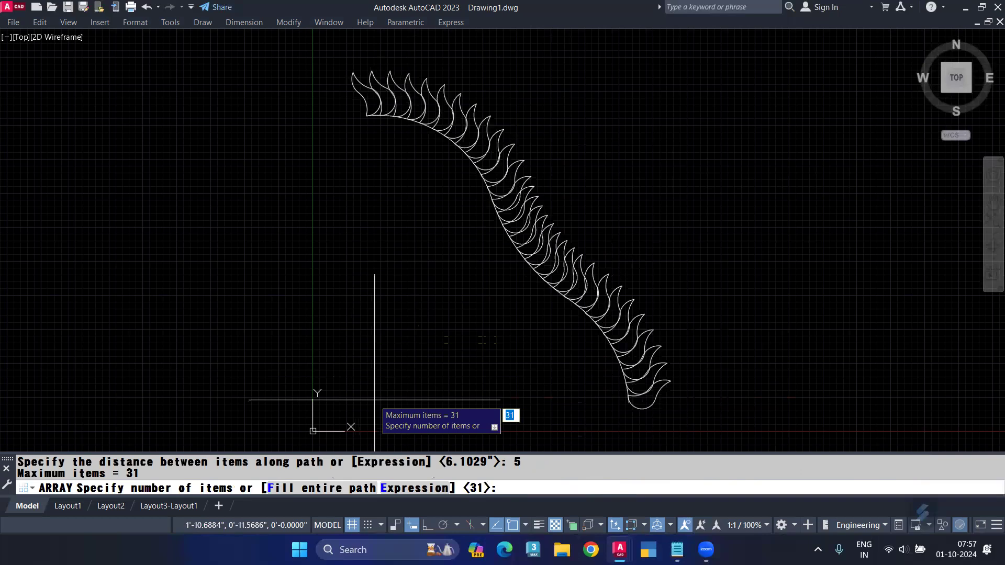
type("15")
key("Return")
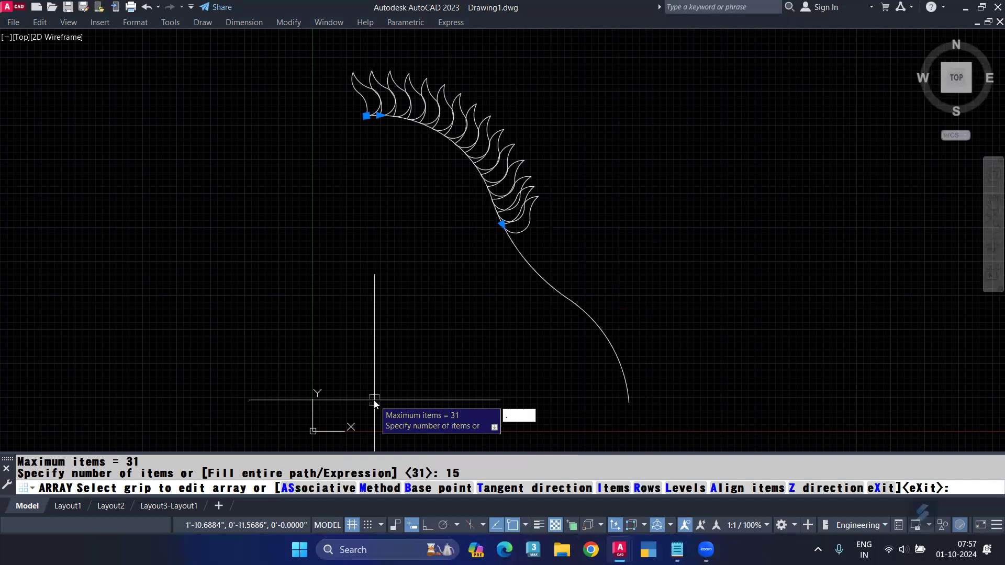
Set the array items to spacing 2 with 60 copies.
left_click(615, 491)
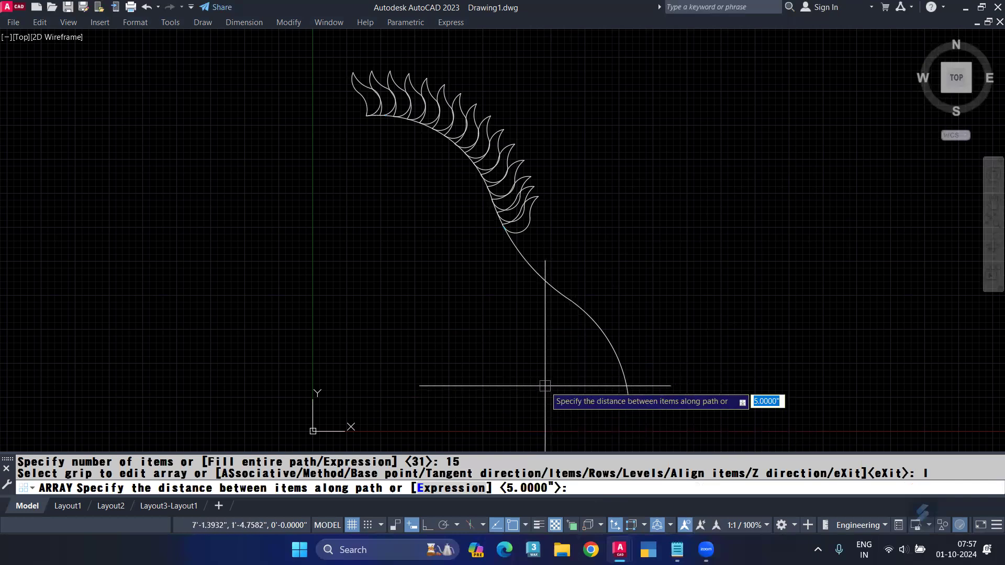
type("2")
key("Return")
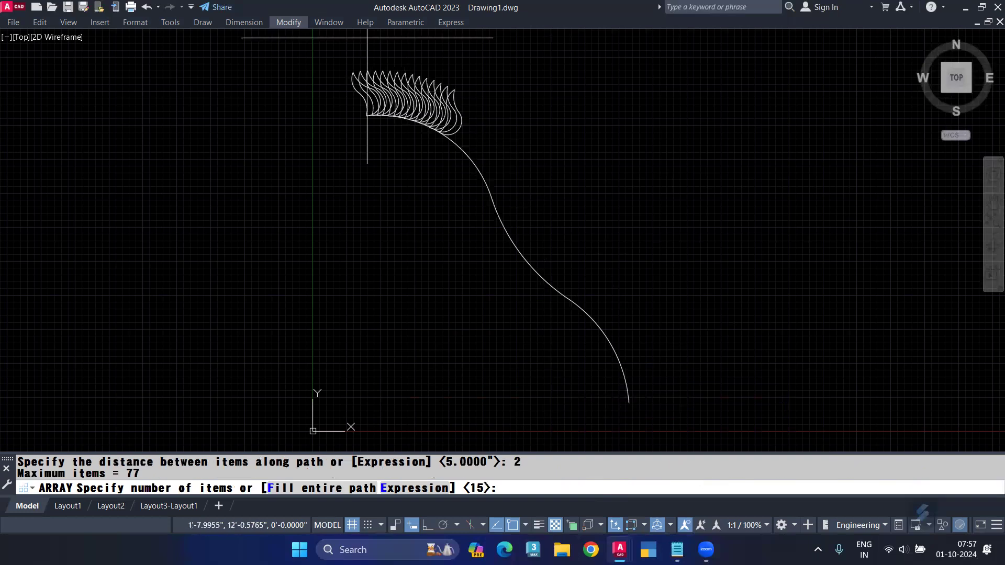
scroll(364, 107, "up", 2)
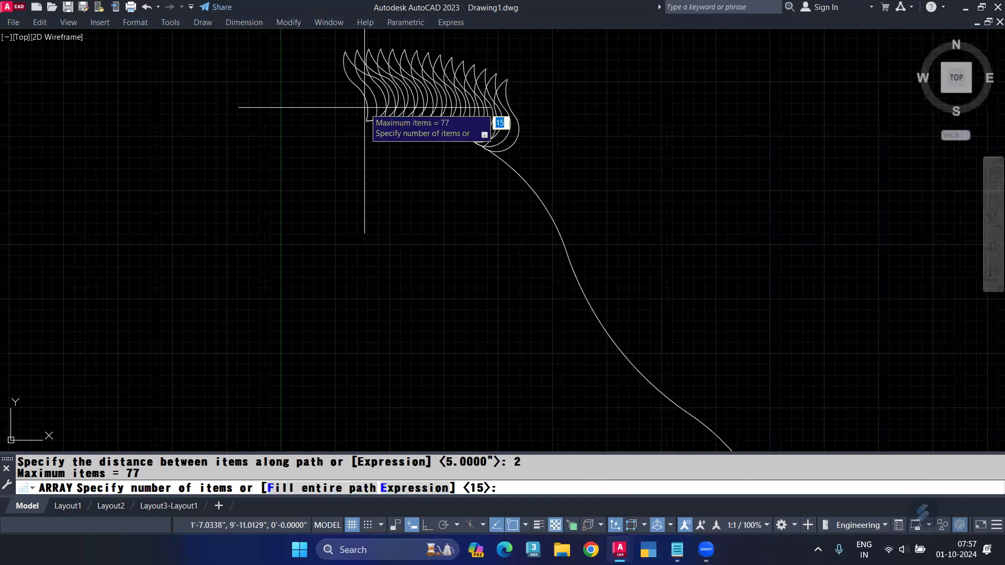
scroll(365, 178, "up", 3)
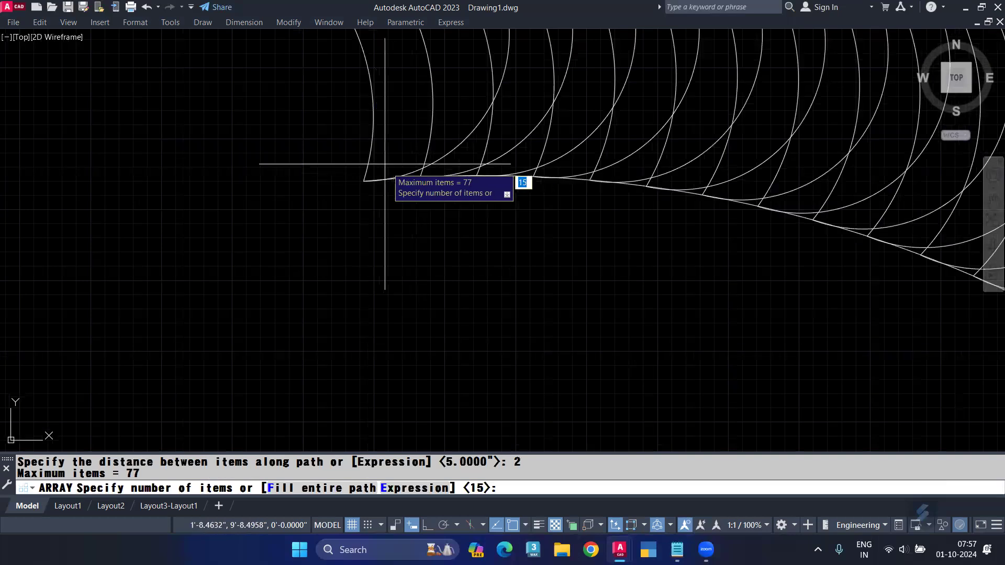
scroll(538, 449, "down", 2)
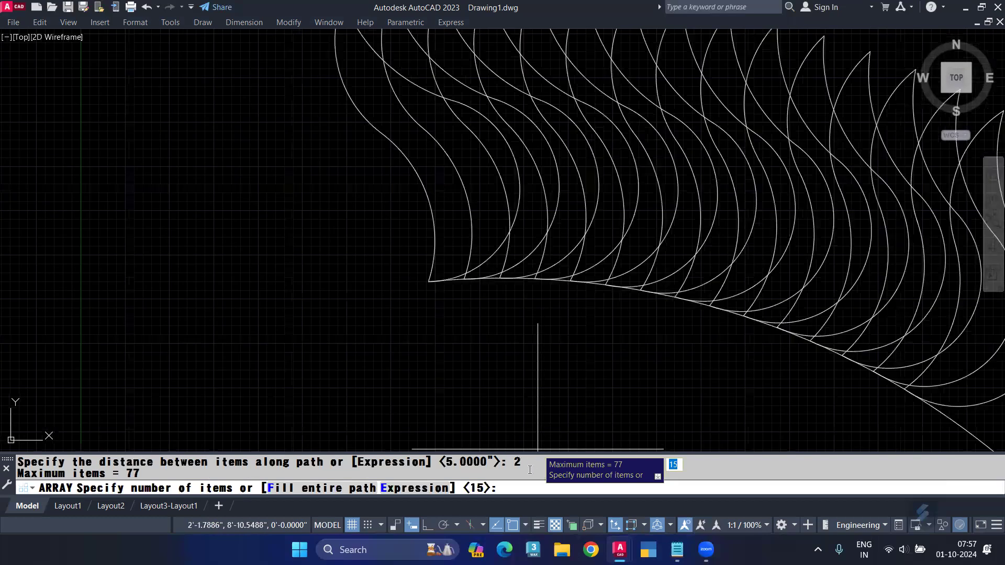
scroll(530, 467, "down", 2)
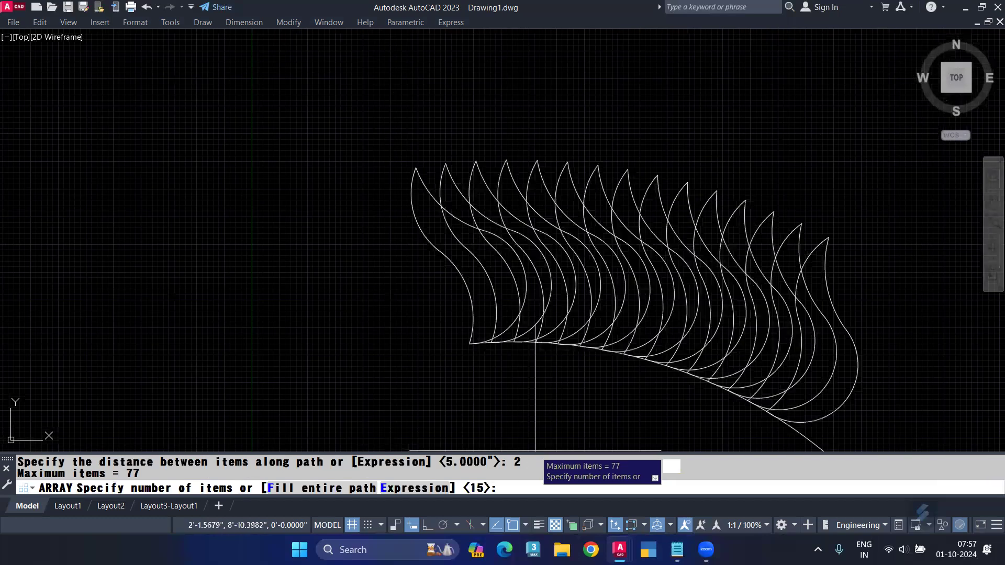
type("60")
key("Return")
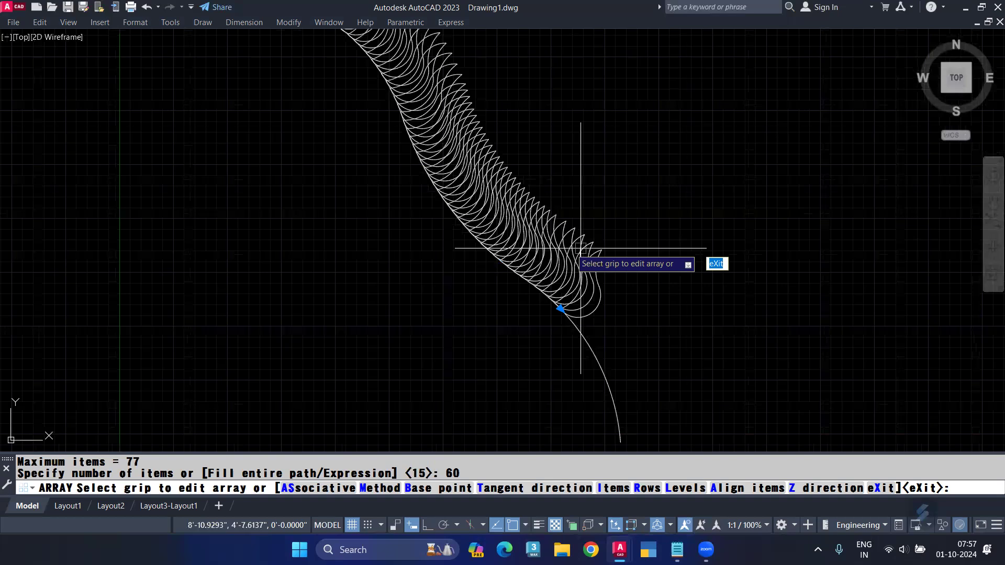
middle_click_drag(581, 248, 655, 260)
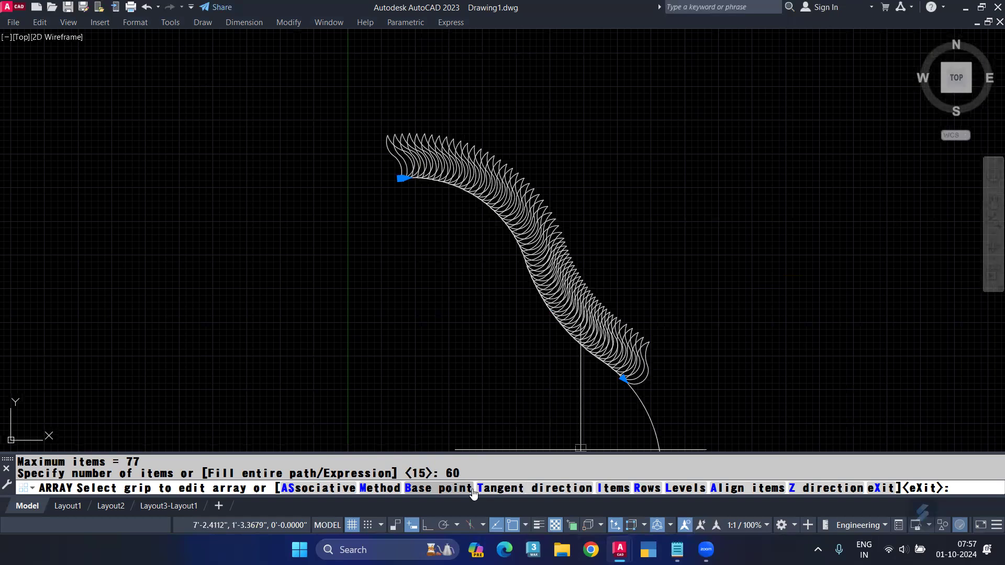
Change spacing to 6, accept fitting it to the path, and keep 60 items.
left_click(610, 490)
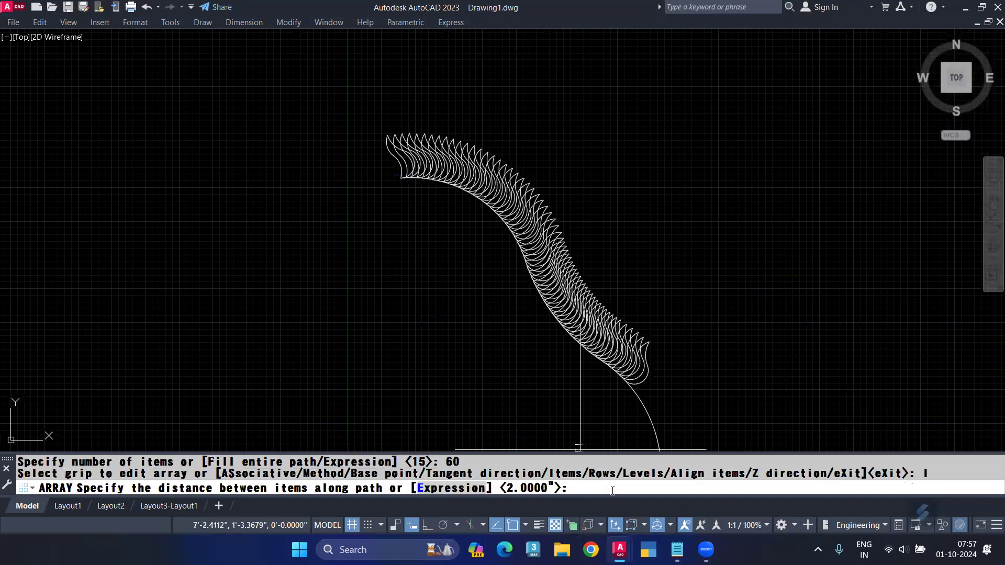
type("6")
key("Return")
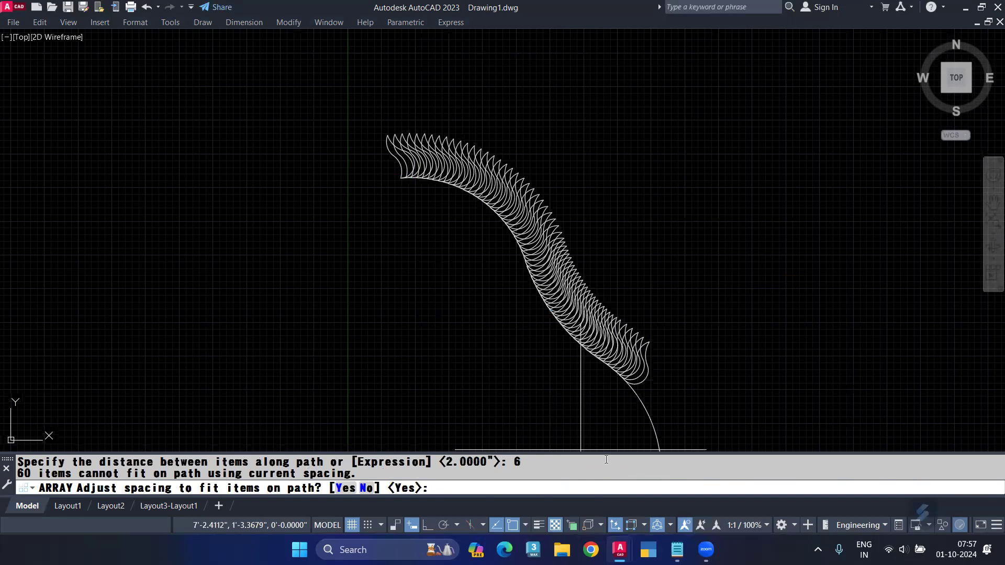
key("Return")
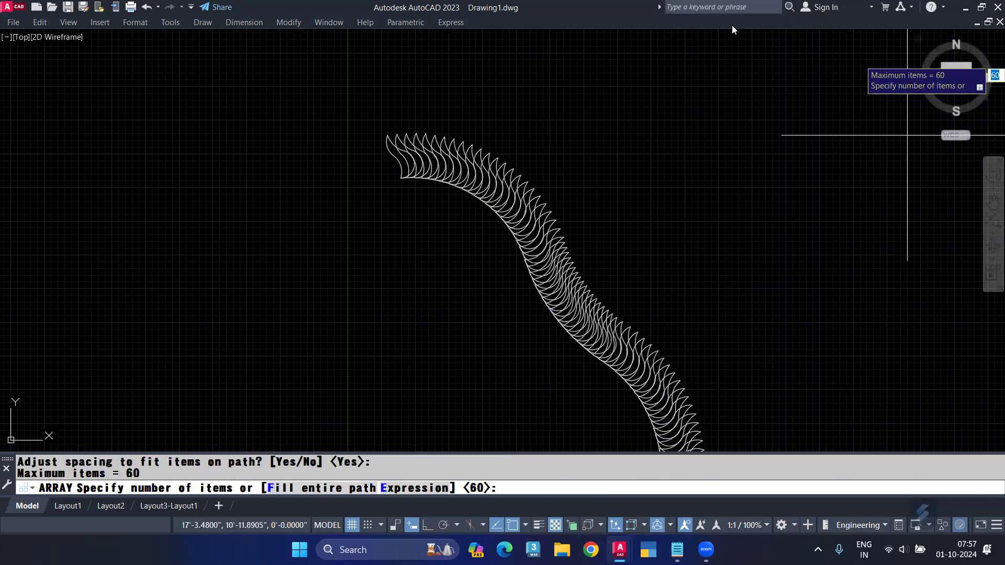
scroll(565, 222, "down", 2)
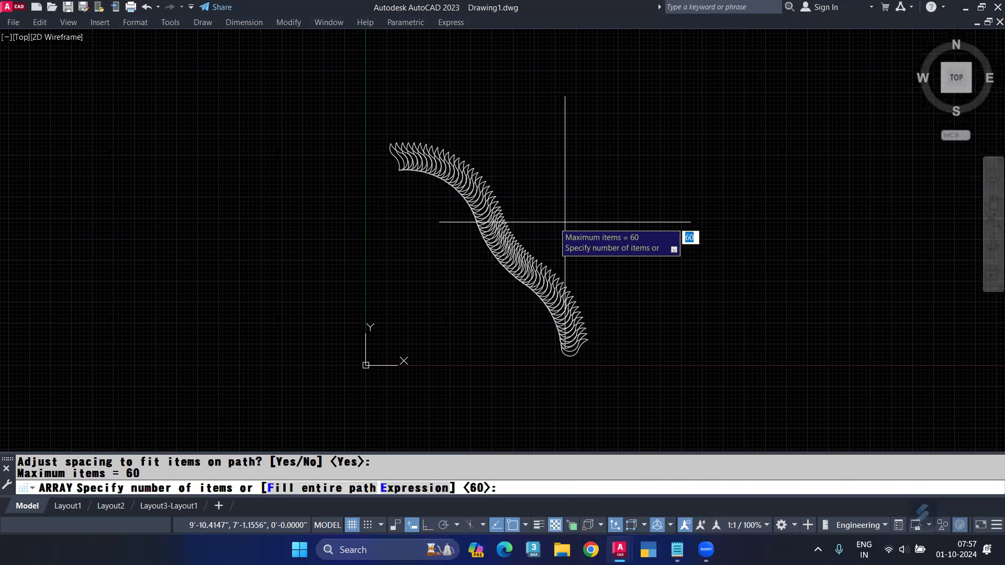
scroll(516, 222, "up", 2)
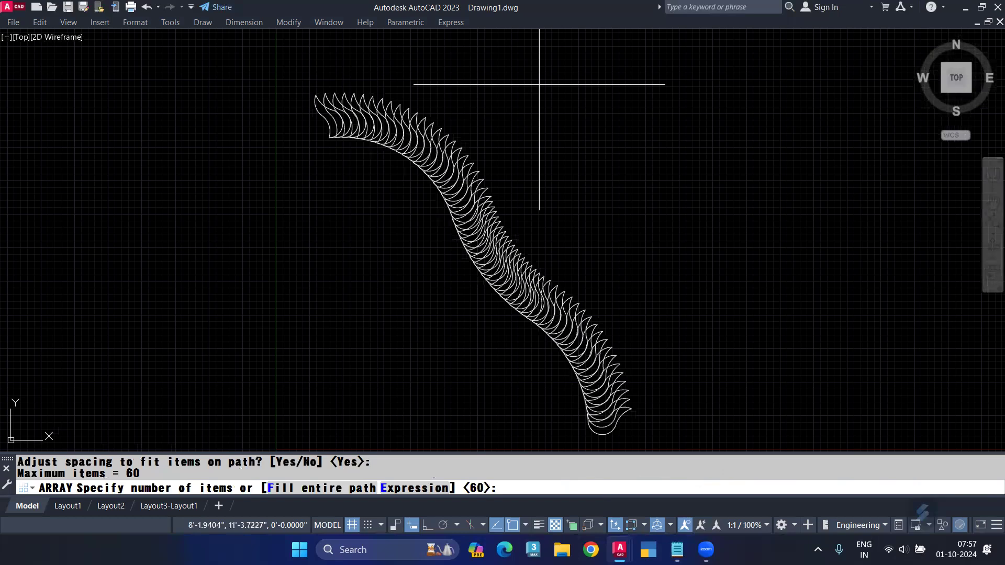
key("Return")
key("Return")
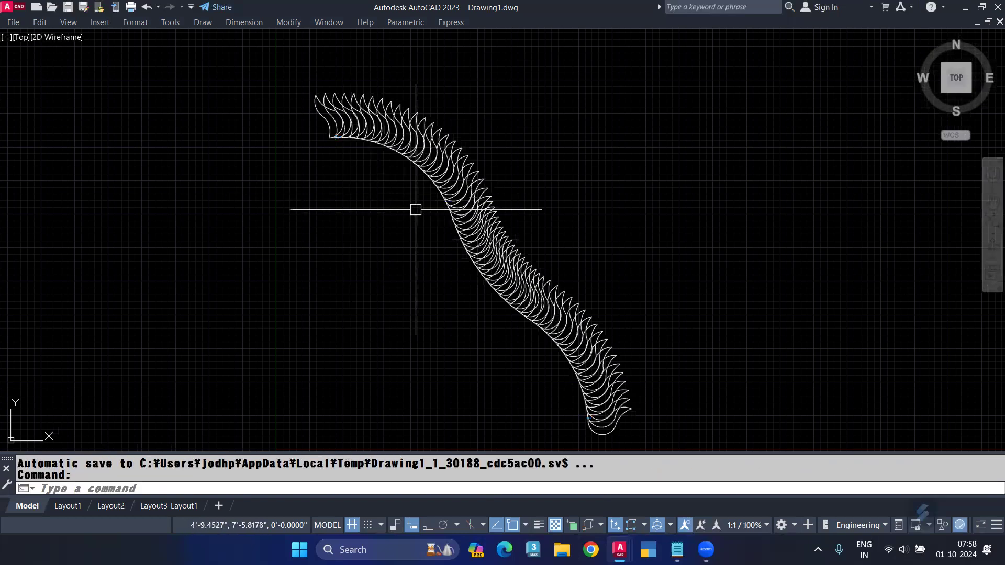
Delete the flame array and the leftover curve.
left_click(441, 161)
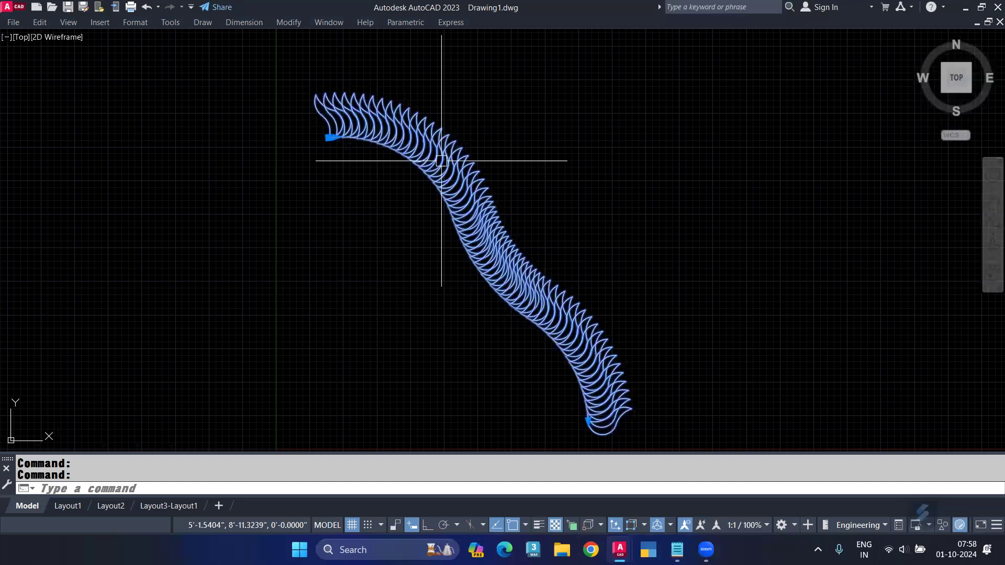
key("Delete")
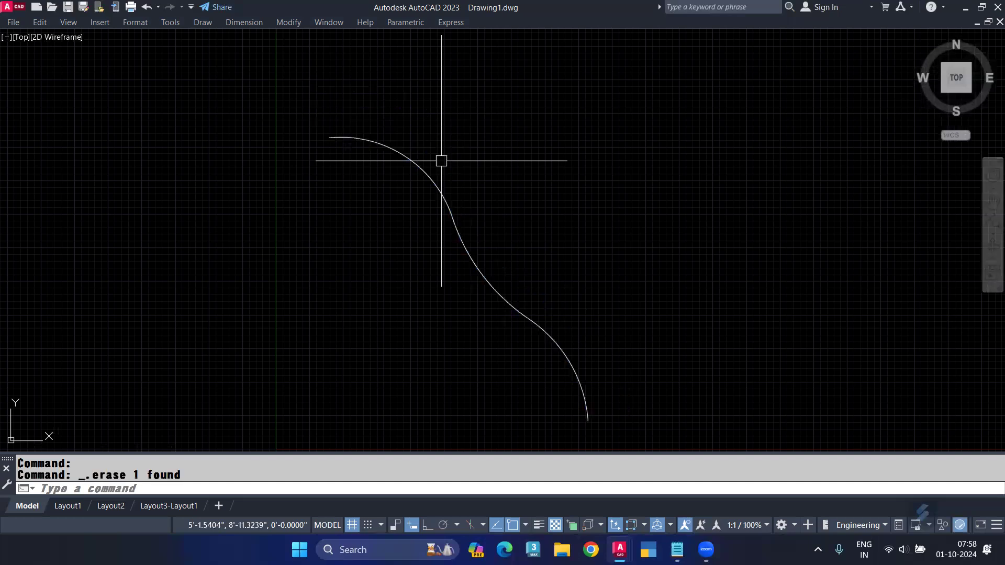
left_click(433, 180)
key("Delete")
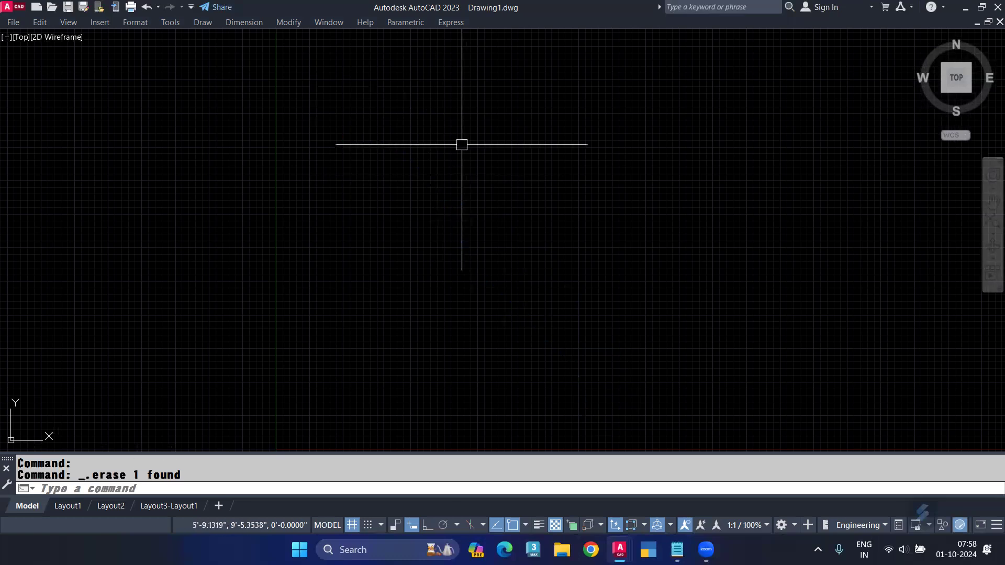
Draw a wide horizontal ellipse from two axis endpoints and a height.
type("EL")
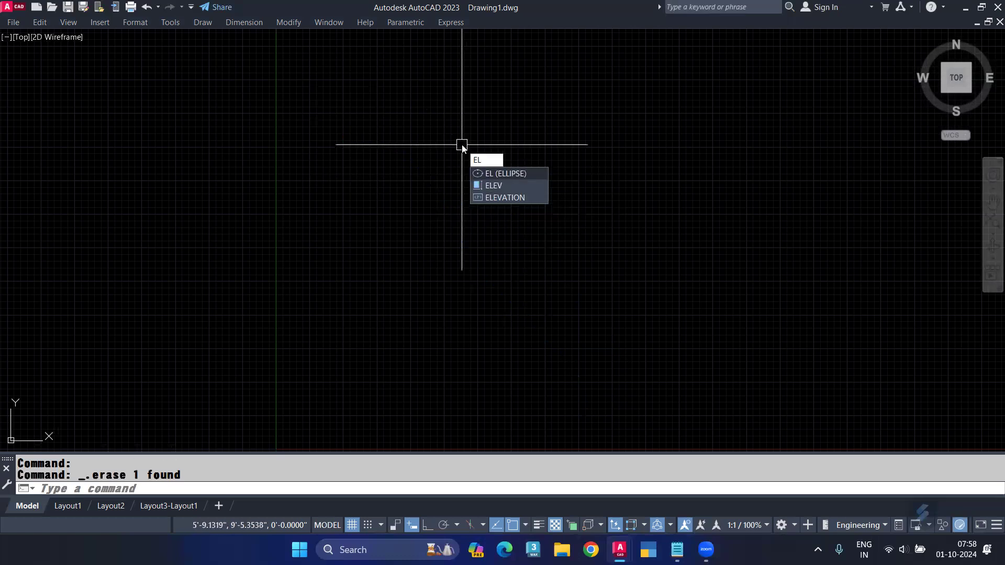
key("Return")
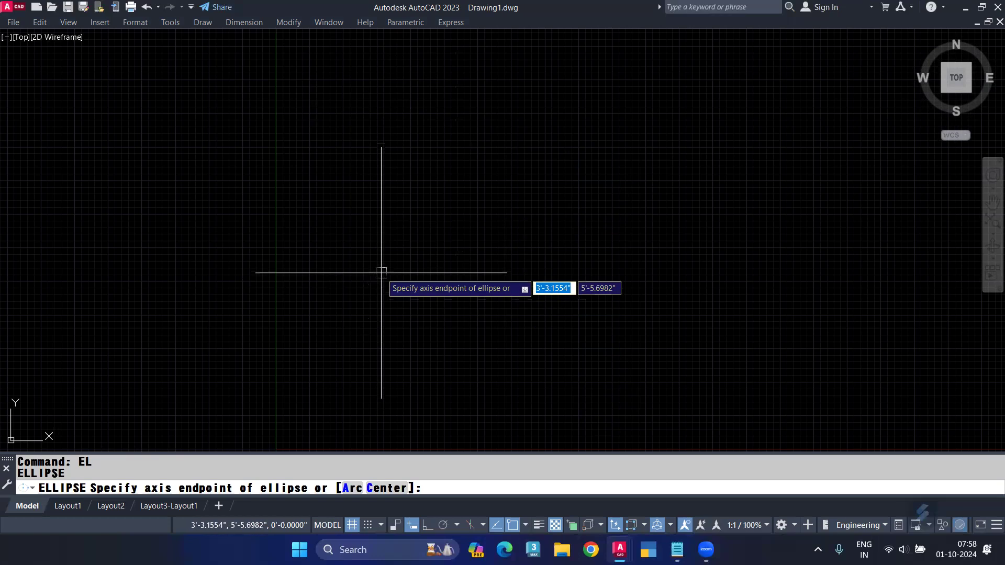
left_click(381, 273)
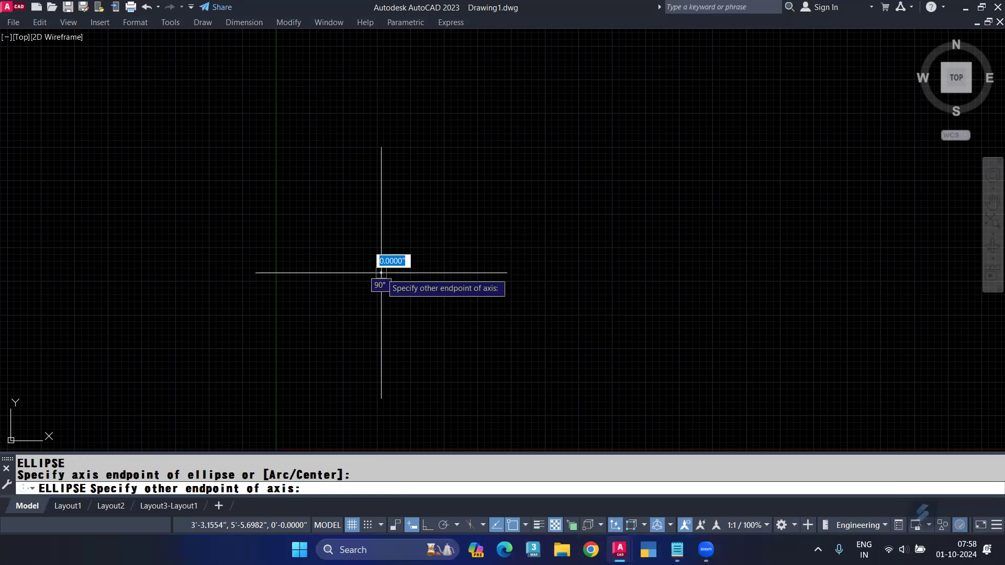
left_click(674, 272)
left_click(528, 212)
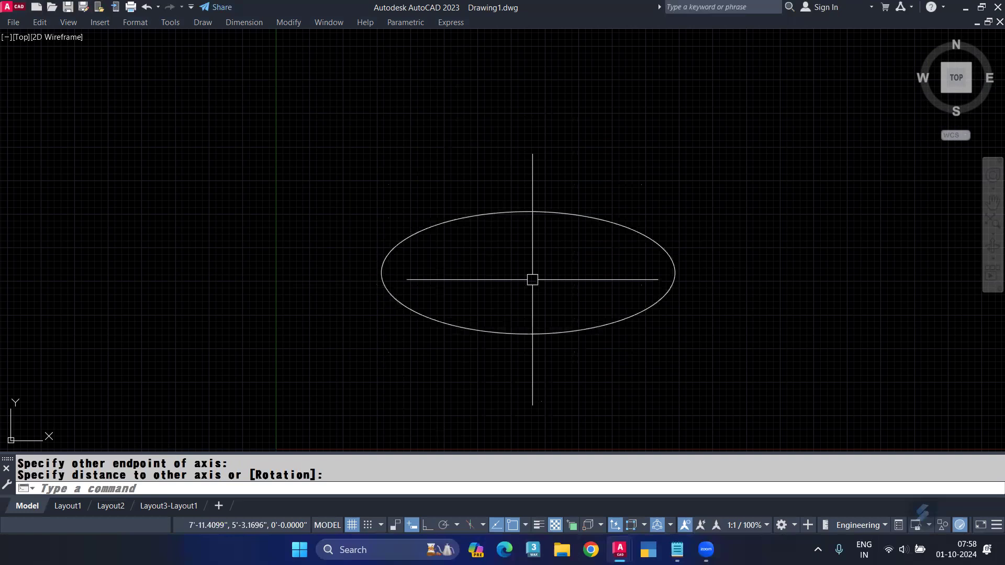
Draw small circles centred on the ellipse's top and left points.
type("c")
key("Return")
left_click(528, 212)
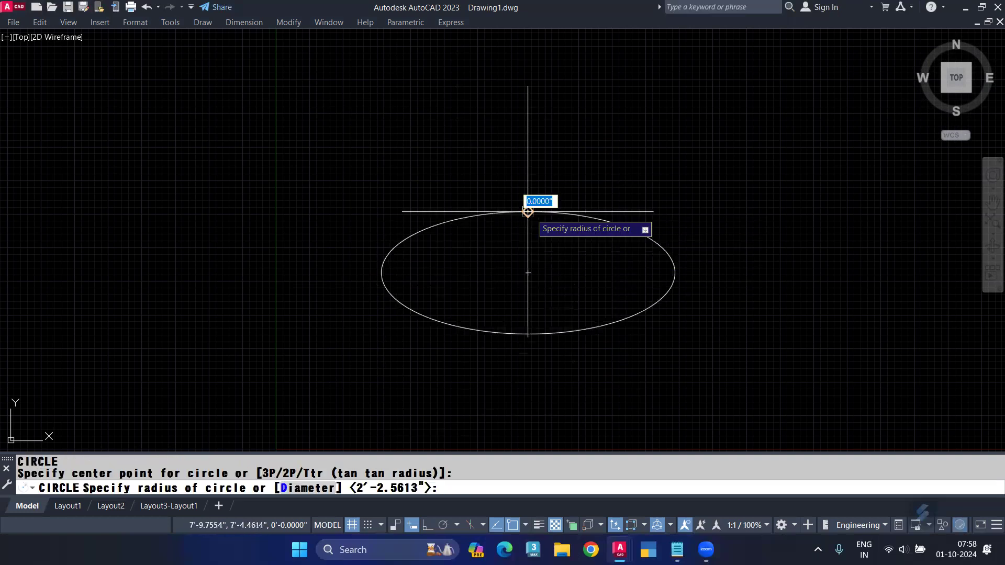
scroll(522, 242, "up", 2)
scroll(523, 239, "up", 2)
left_click(529, 212)
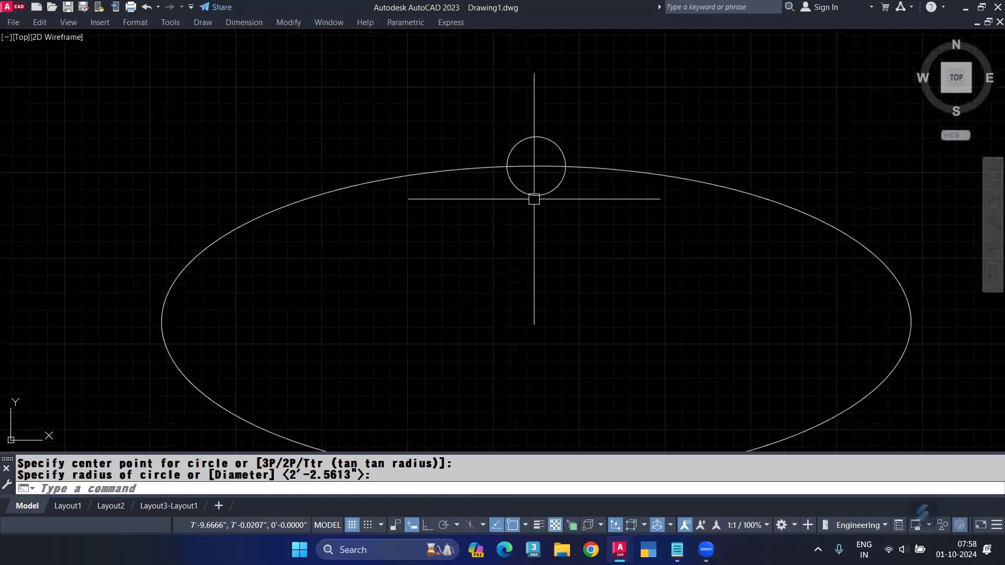
key("Return")
left_click(163, 323)
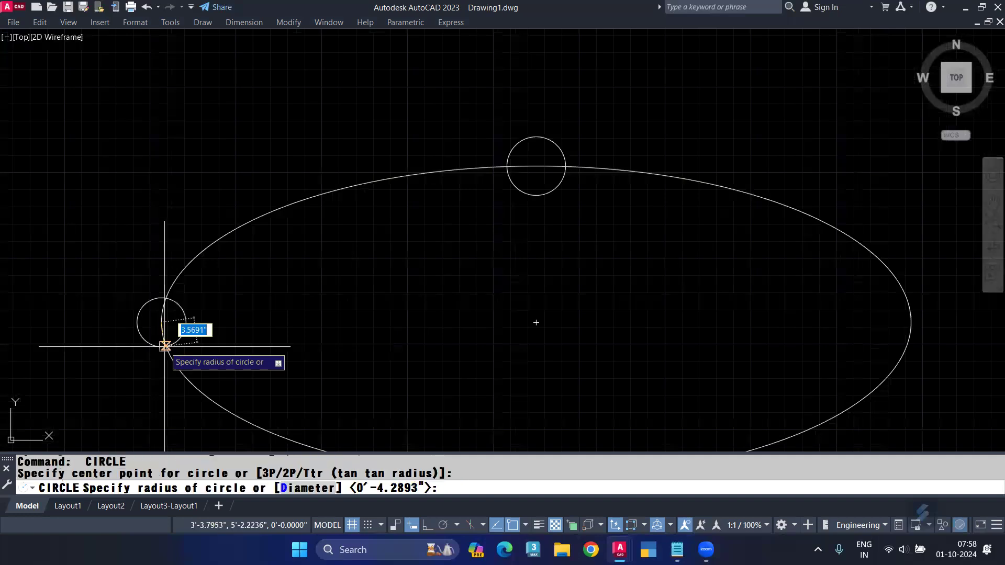
left_click(168, 347)
scroll(329, 283, "down", 2)
Path-array the top circle along the ellipse.
type("ar")
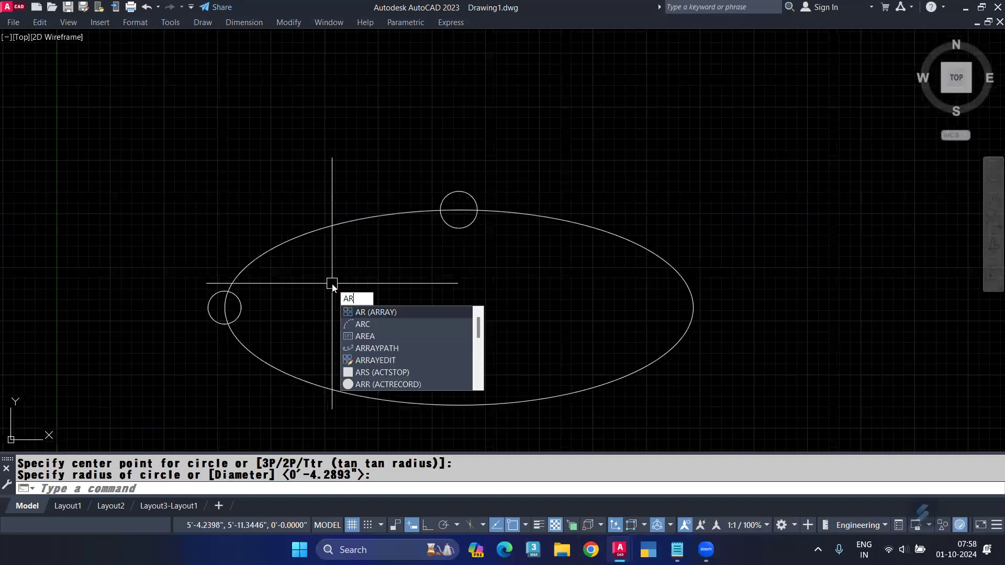
key("Return")
left_click(456, 230)
key("Return")
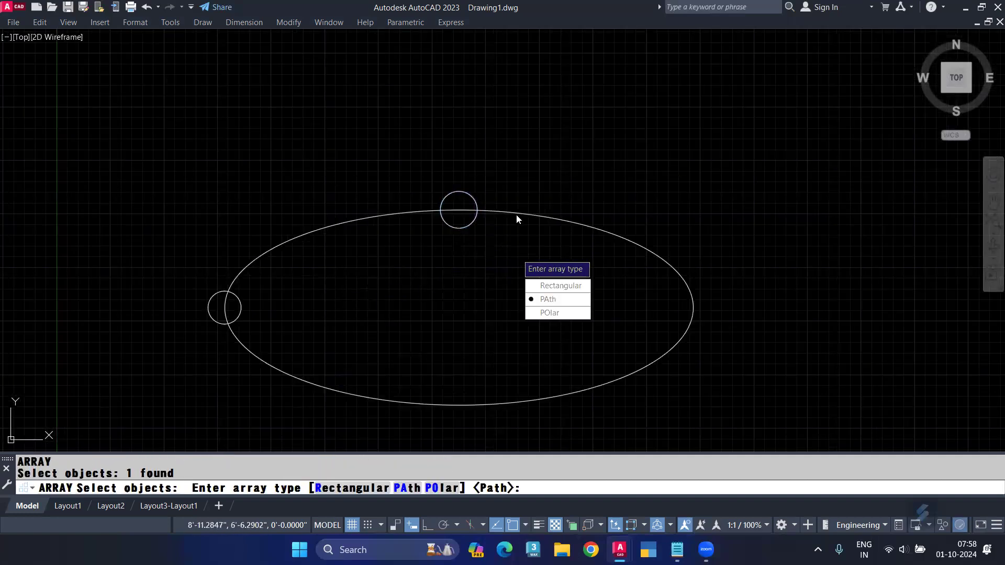
left_click(552, 300)
left_click(531, 209)
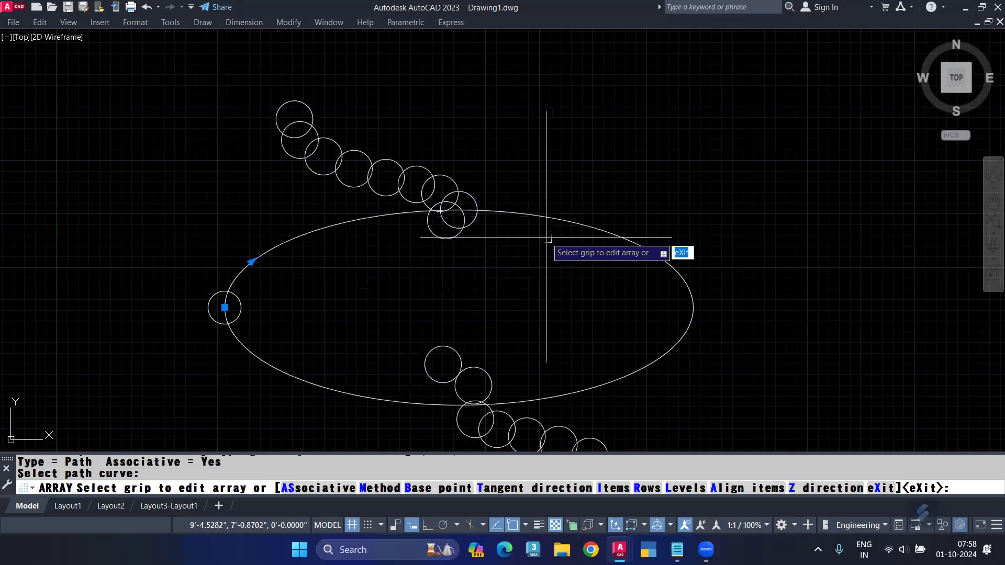
scroll(458, 257, "down", 2)
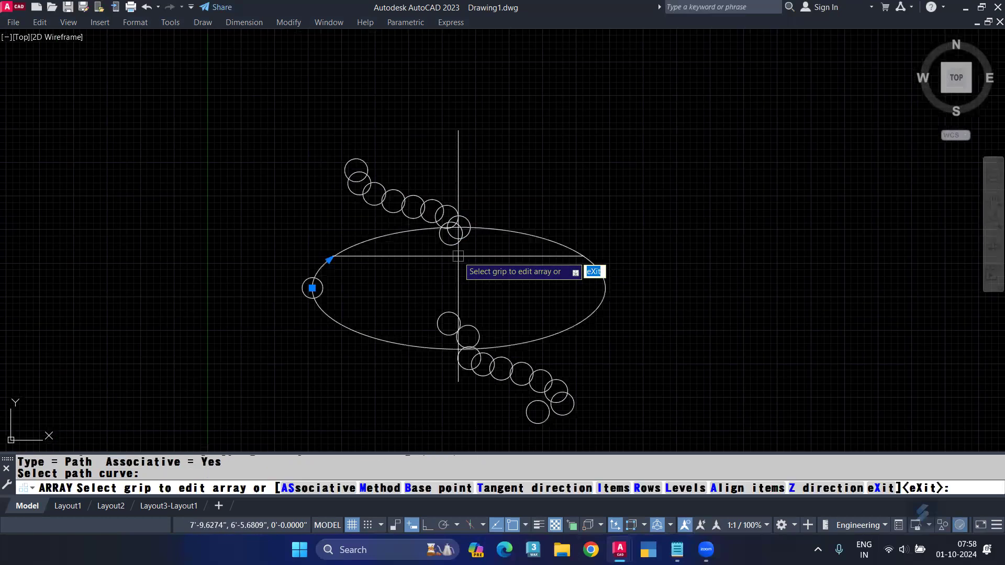
scroll(458, 256, "down", 2)
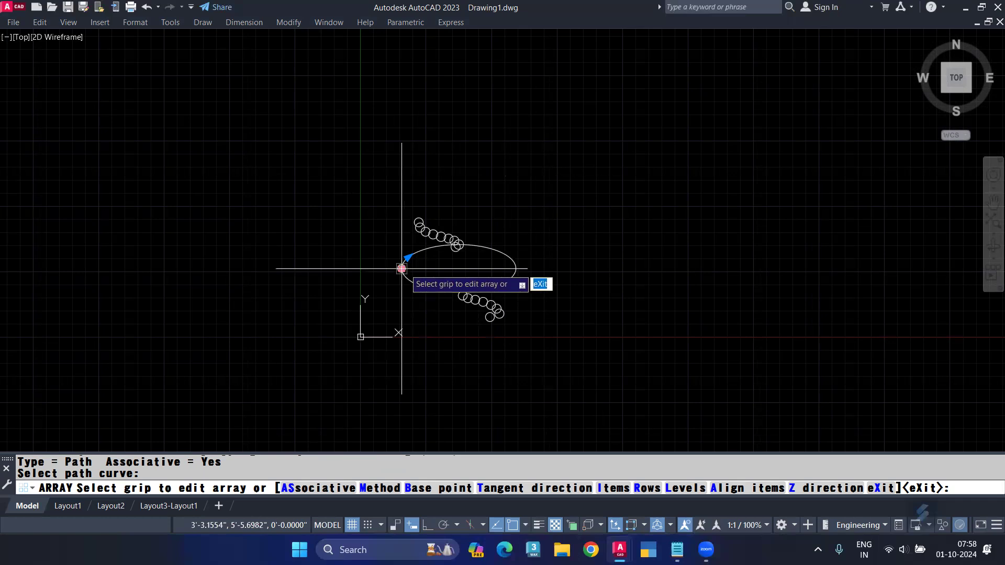
key("Return")
Path-array the left circle along the ellipse and erase the misplaced first array.
key("Return")
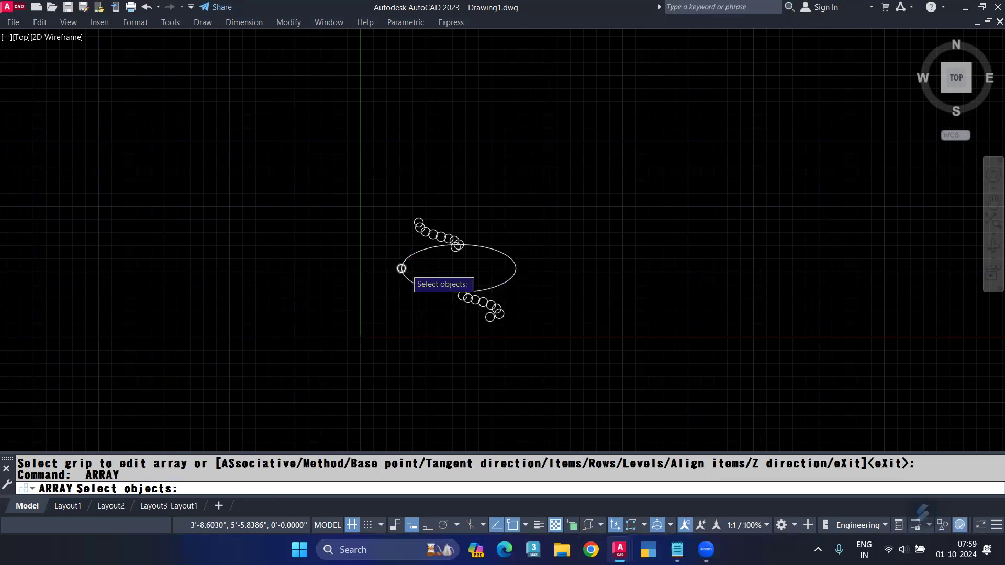
scroll(401, 268, "up", 5)
scroll(407, 268, "up", 1)
left_click(398, 268)
key("Return")
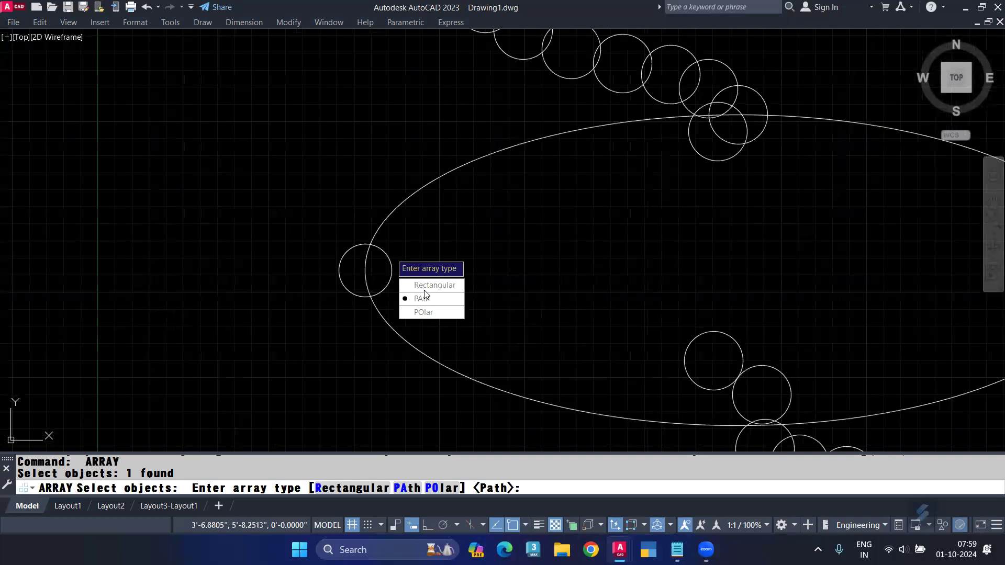
left_click(424, 291)
left_click(386, 214)
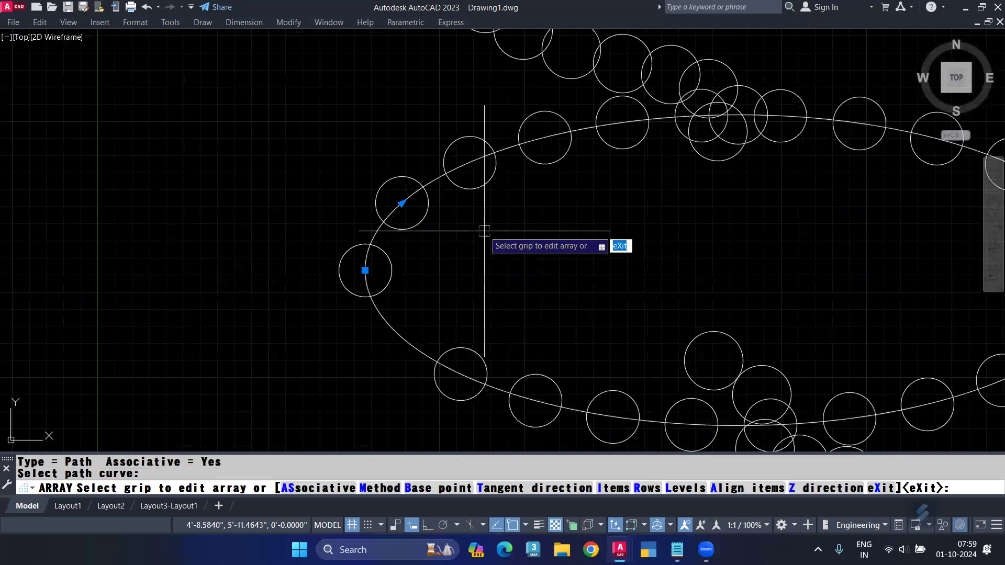
scroll(484, 230, "down", 4)
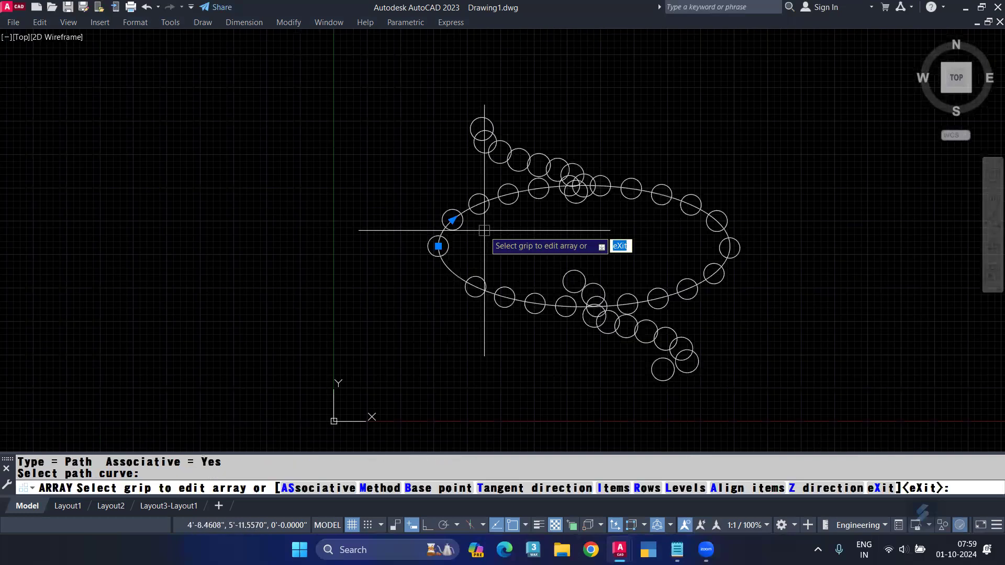
middle_click_drag(484, 230, 475, 283)
key("Escape")
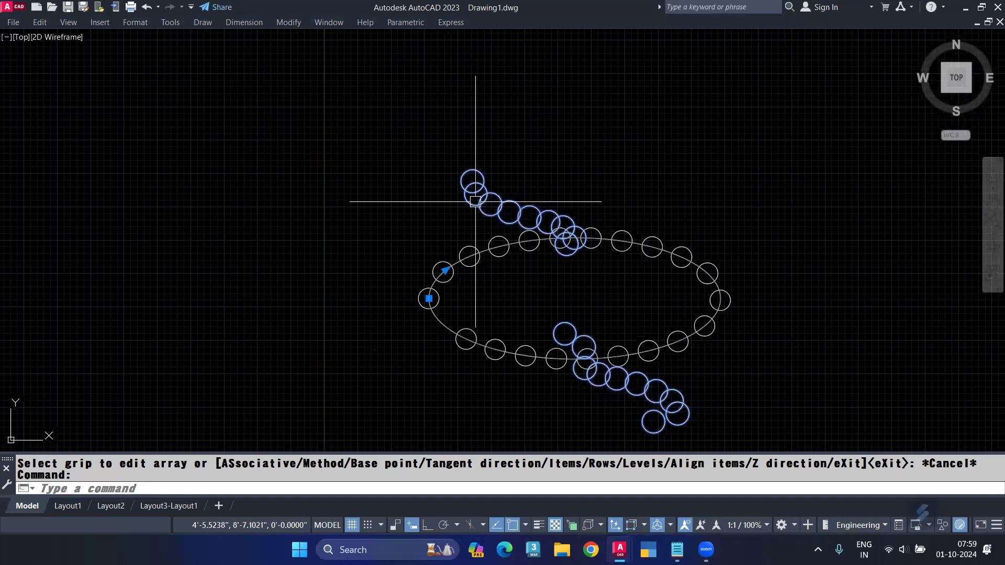
key("Delete")
scroll(460, 246, "up", 3)
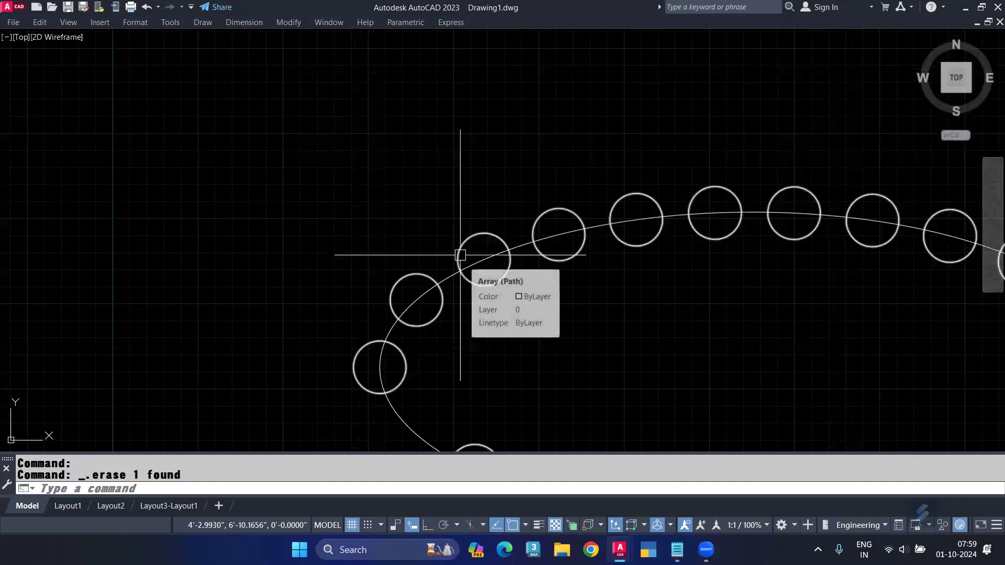
In Quick Properties, set the circle array's Method to Divide and Align items to No.
left_click(460, 255)
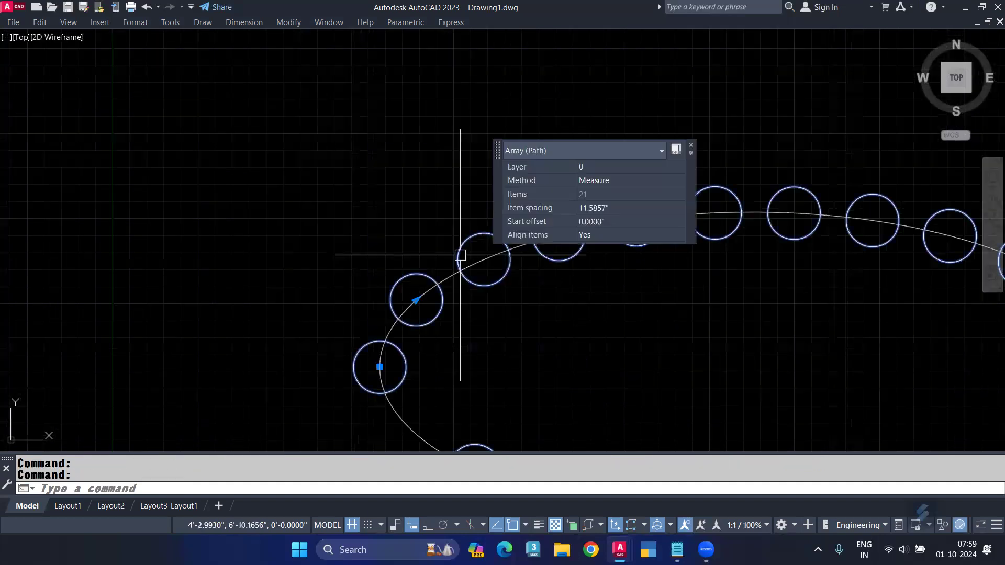
left_click(600, 181)
left_click(603, 199)
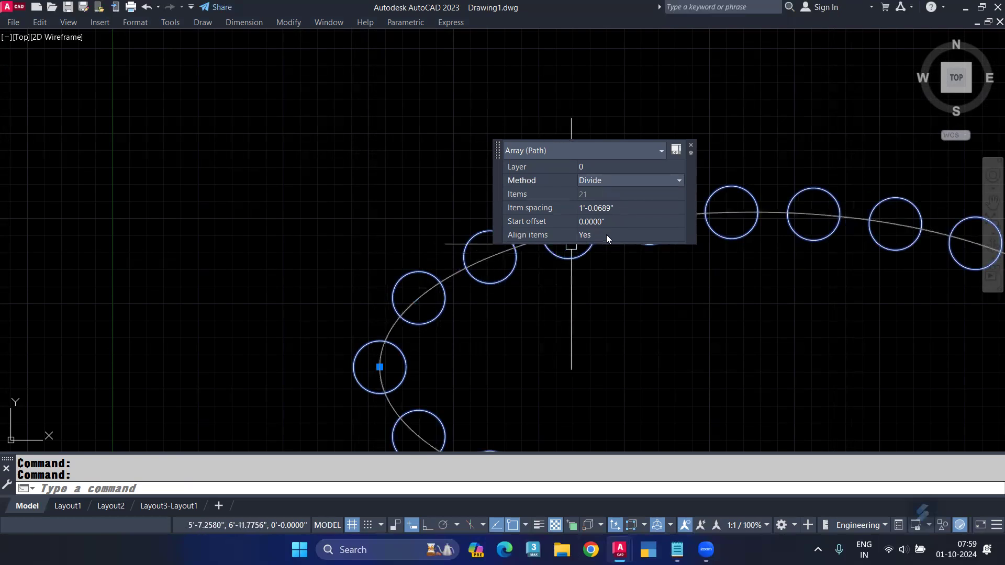
left_click(607, 235)
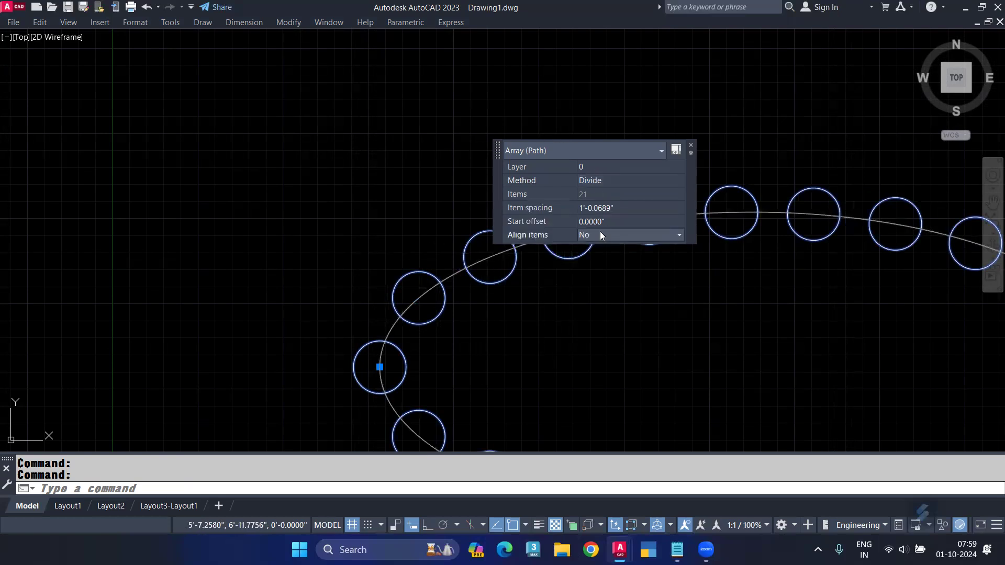
left_click(691, 147)
scroll(661, 238, "down", 2)
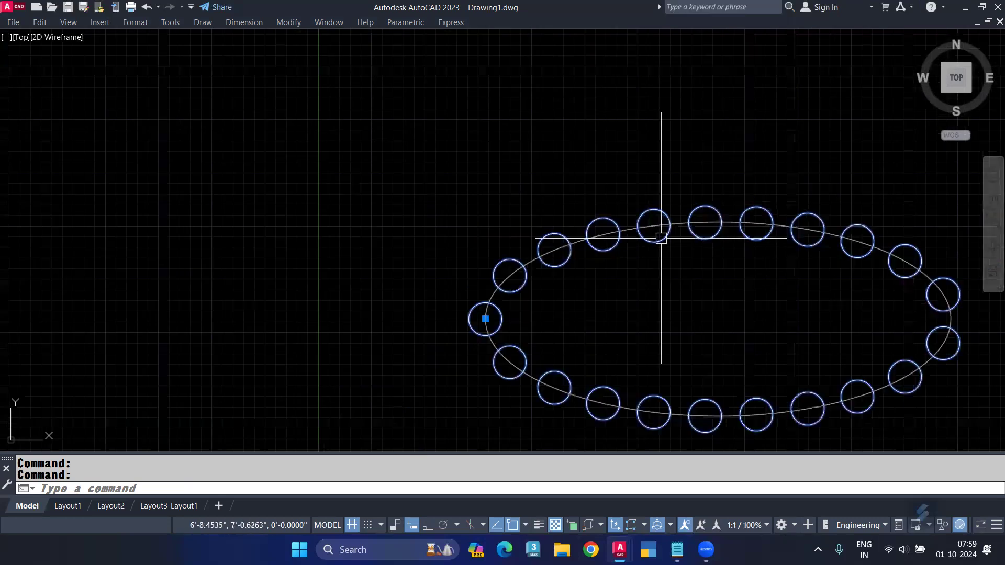
scroll(132, 189, "down", 1)
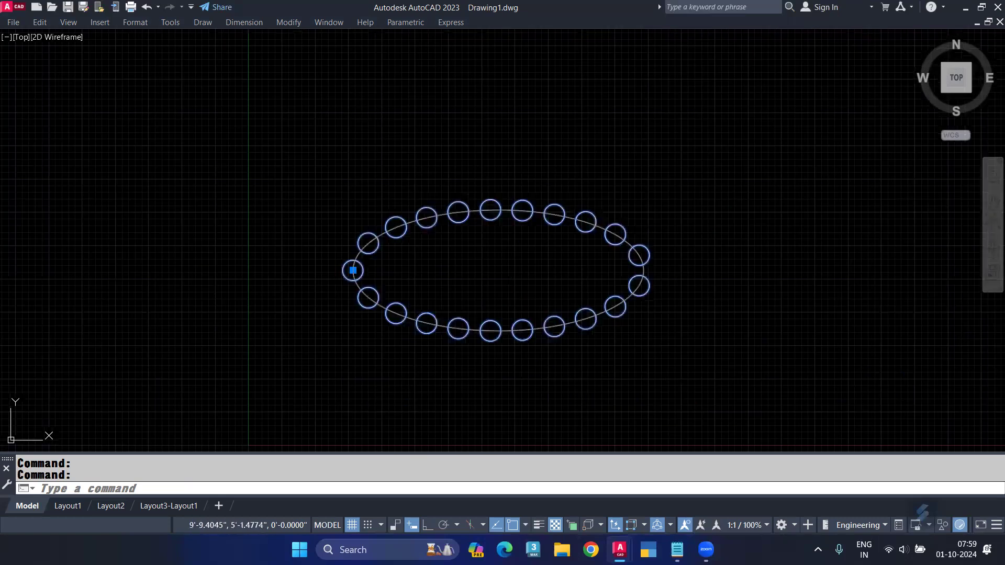
Undo the property change, draw a small circle right of the ring, and run AR.
key("ctrl+z")
key("ctrl+z")
key("ctrl+z")
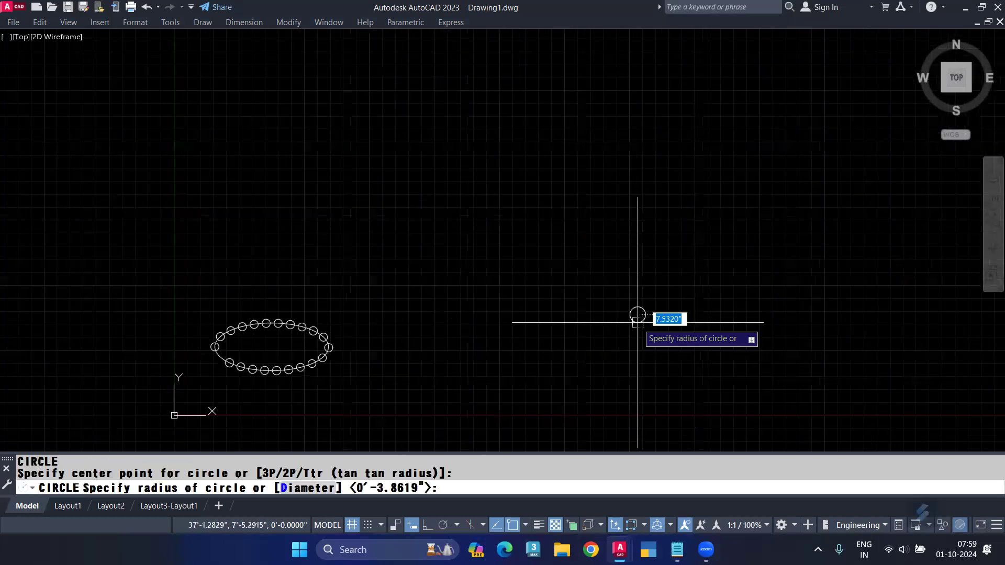
left_click(638, 323)
scroll(637, 323, "up", 1)
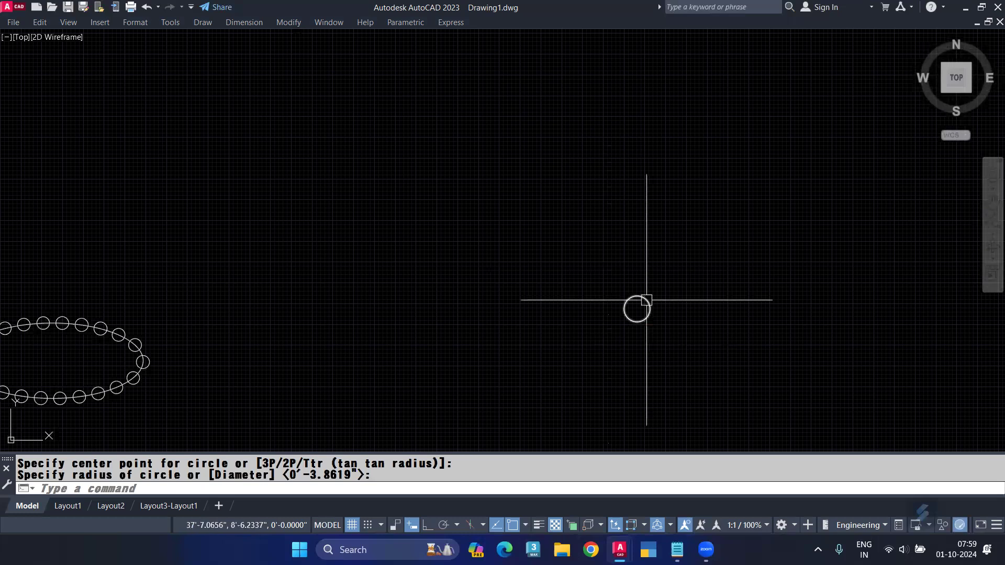
type("AR")
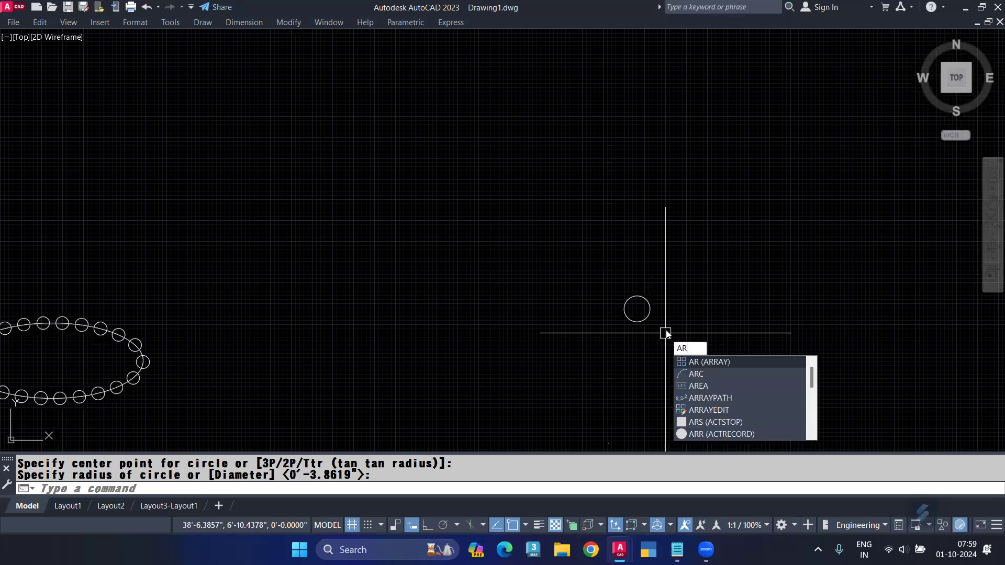
key("Return")
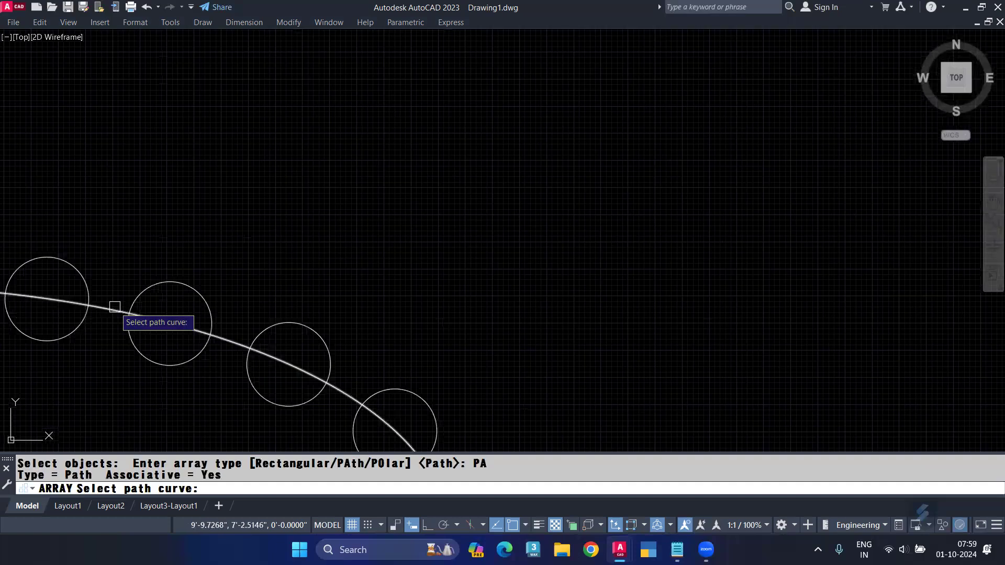
Pick the ellipse as the array path and set Align items to No.
left_click(115, 306)
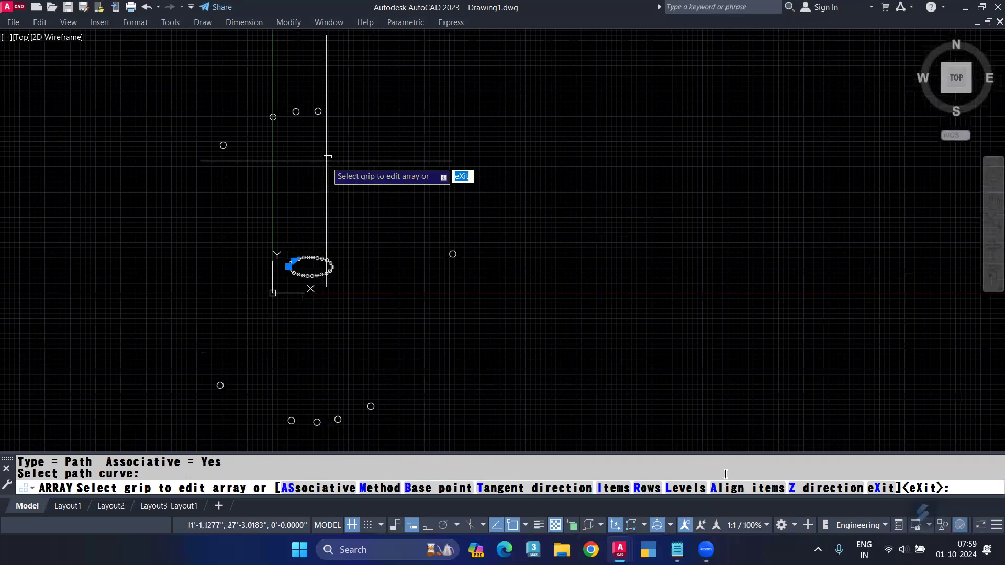
left_click(725, 488)
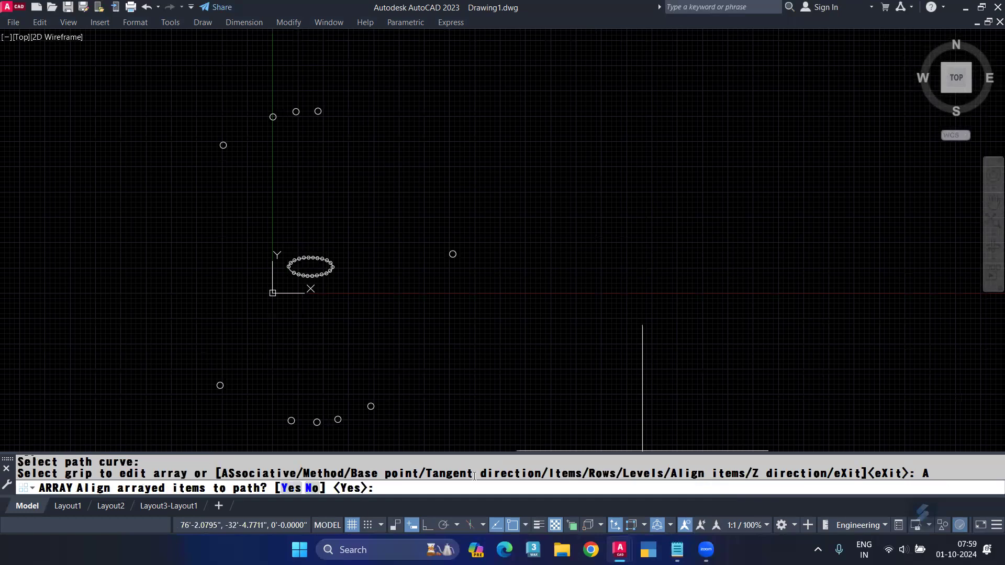
left_click(313, 487)
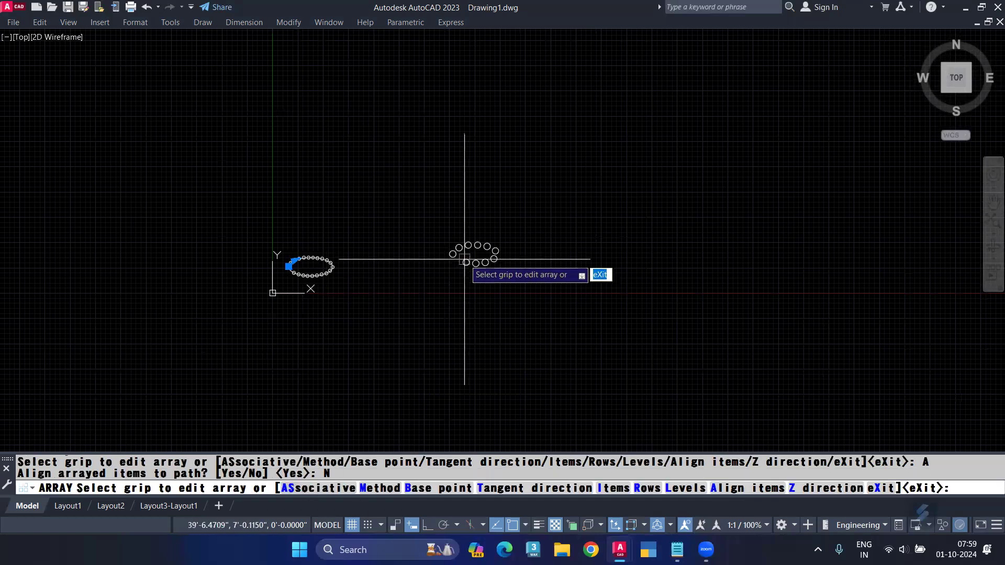
scroll(464, 258, "up", 2)
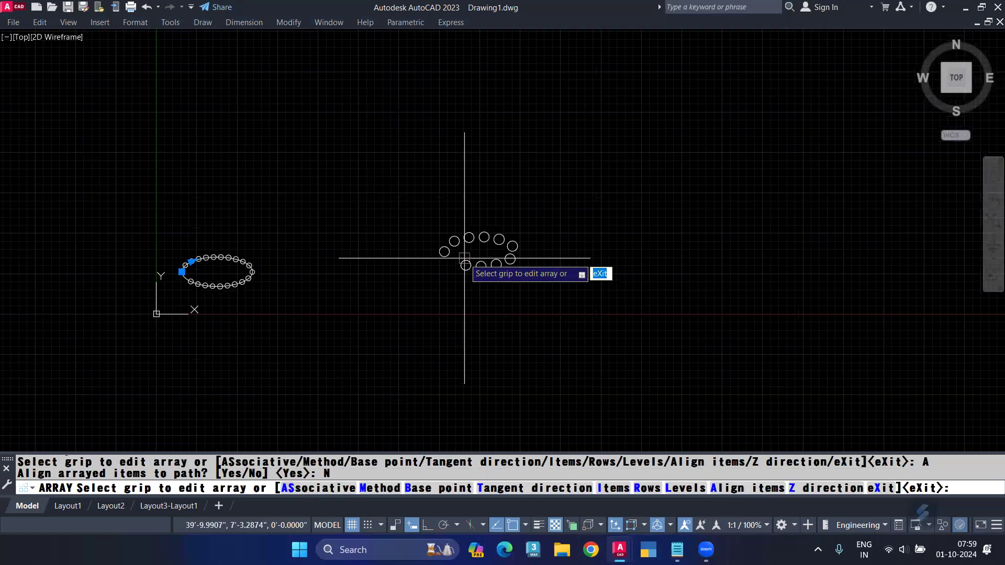
scroll(465, 257, "up", 4)
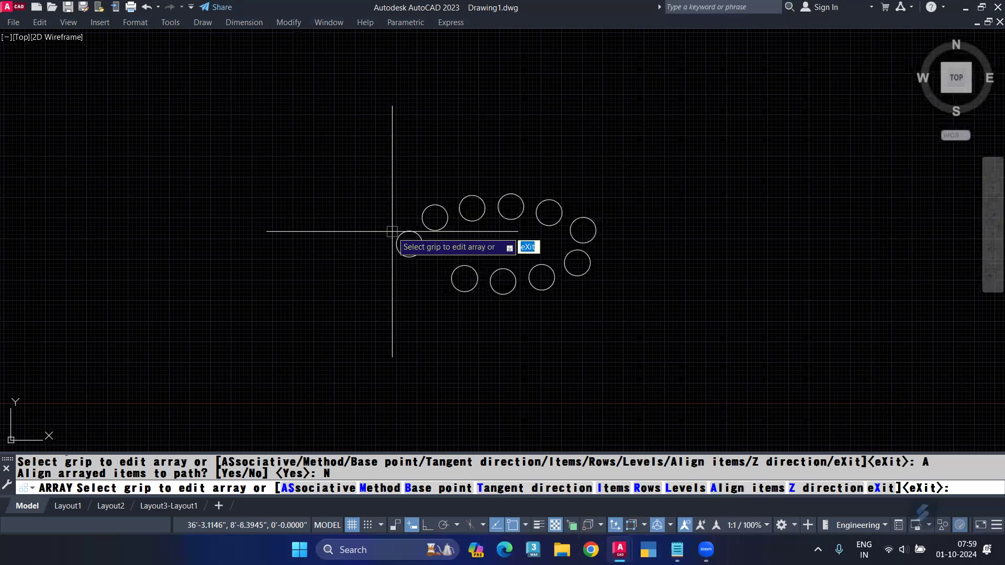
scroll(496, 238, "up", 2)
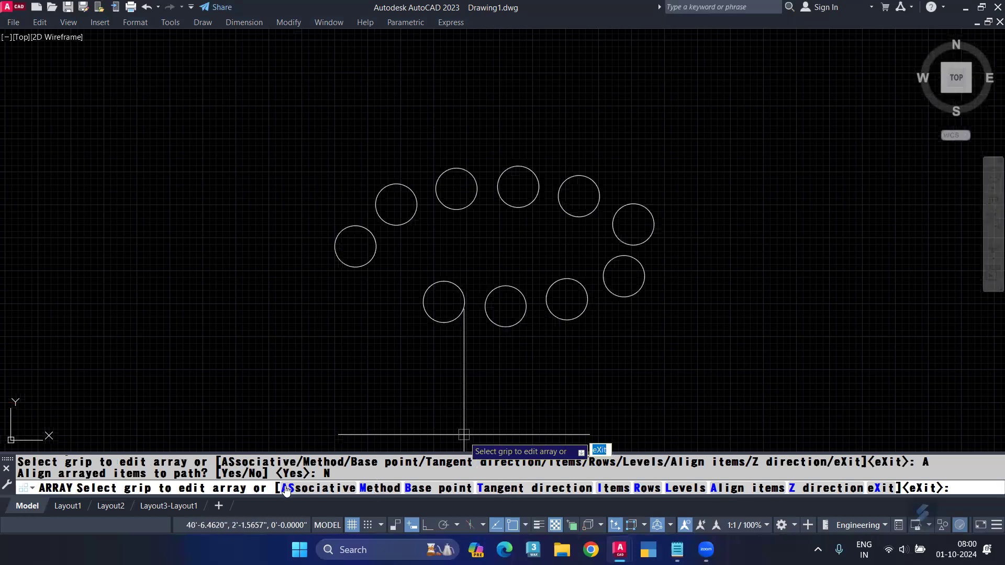
Set the path array method to Divide with 50 items along the ellipse.
type("M")
key("Return")
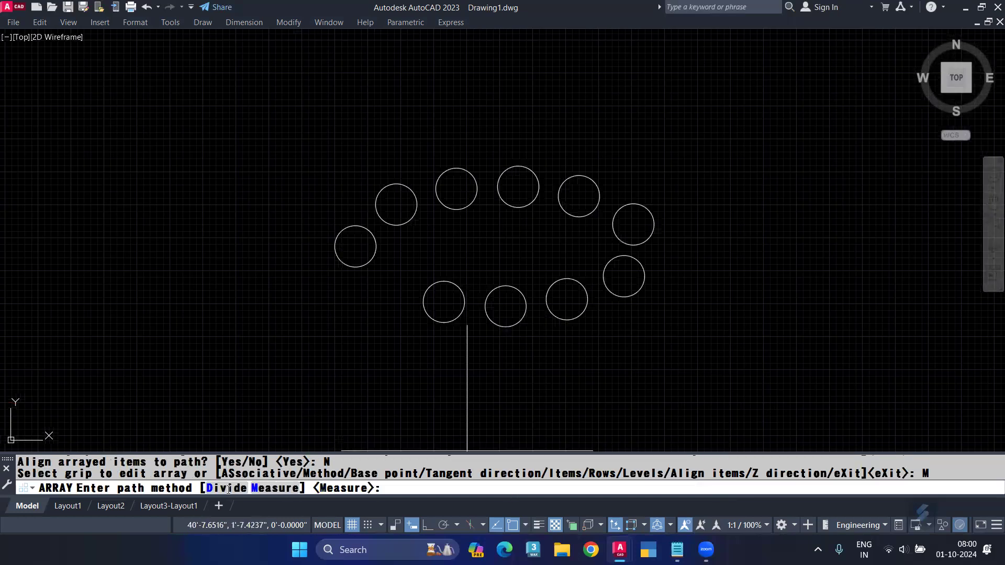
left_click(229, 488)
scroll(425, 243, "down", 2)
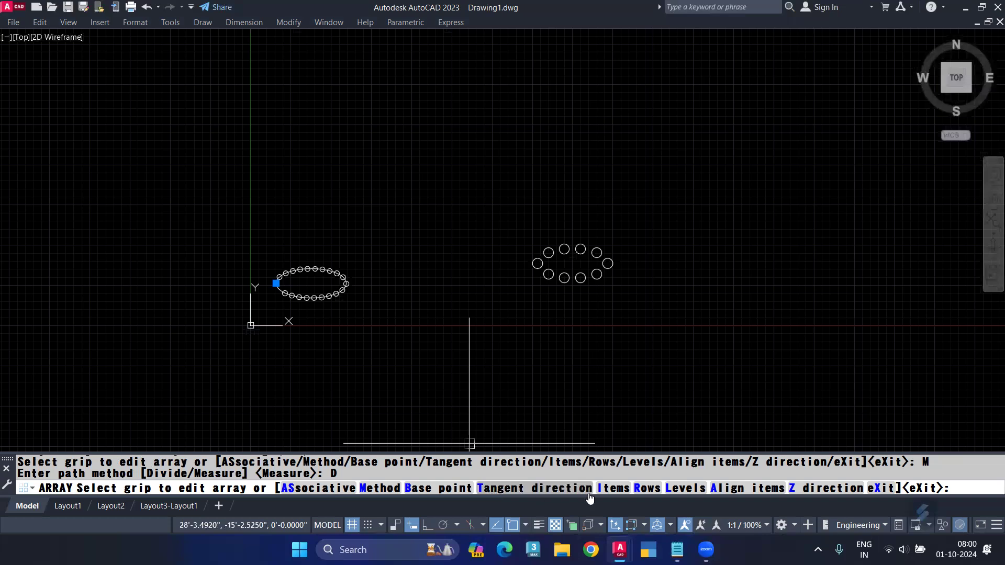
left_click(605, 488)
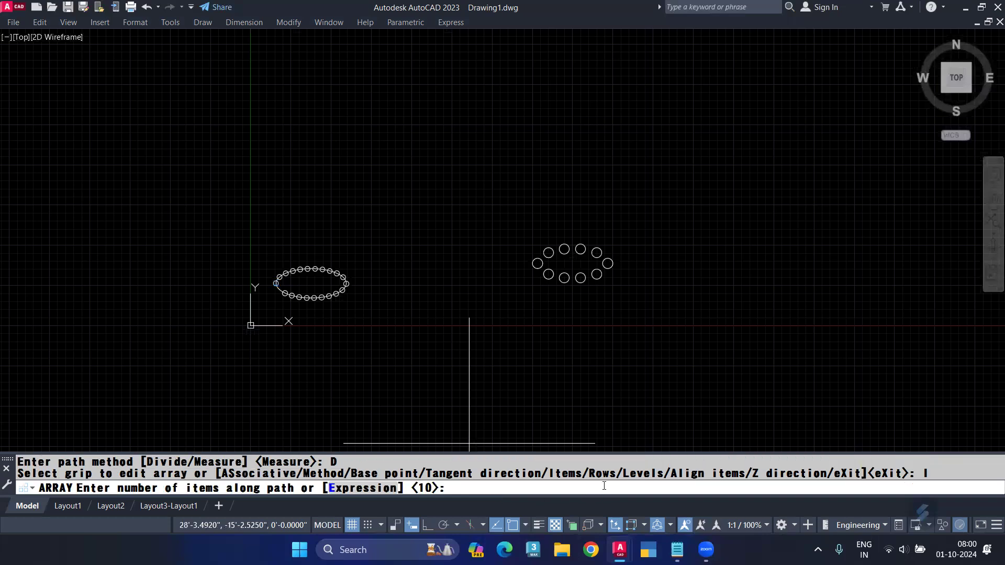
type("50")
key("Return")
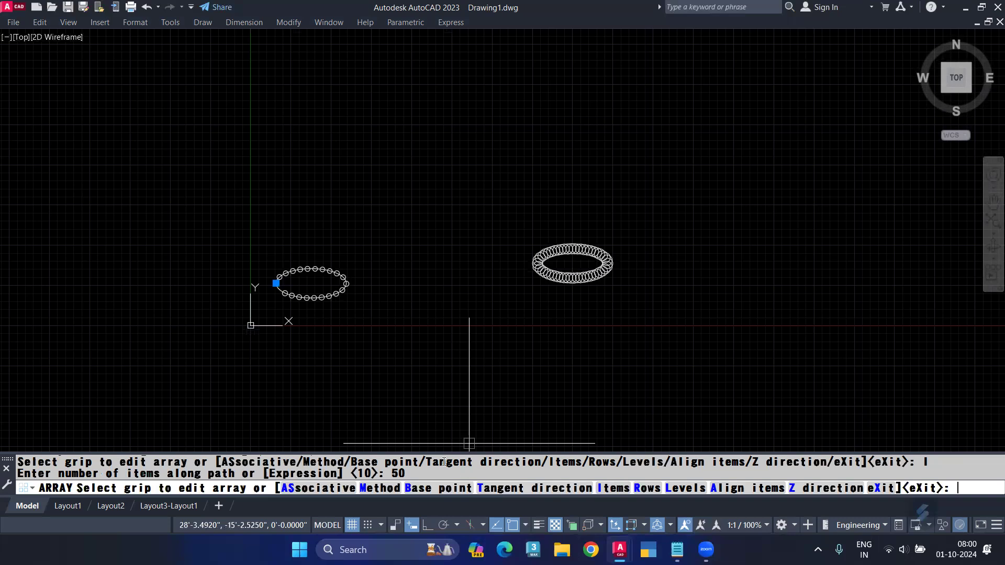
Pan to center the ring of circles and finish the array edit.
scroll(569, 290, "up", 2)
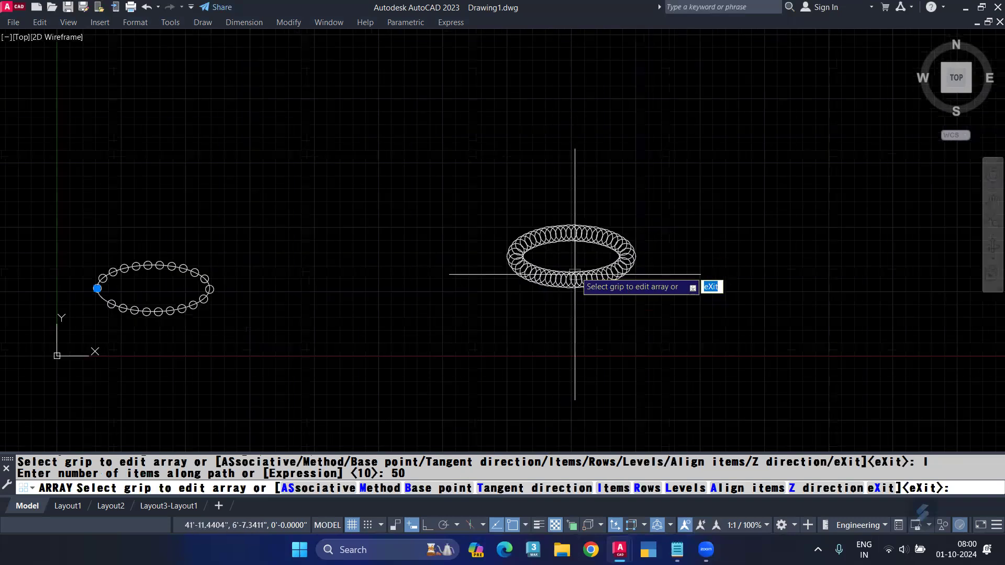
scroll(578, 264, "up", 4)
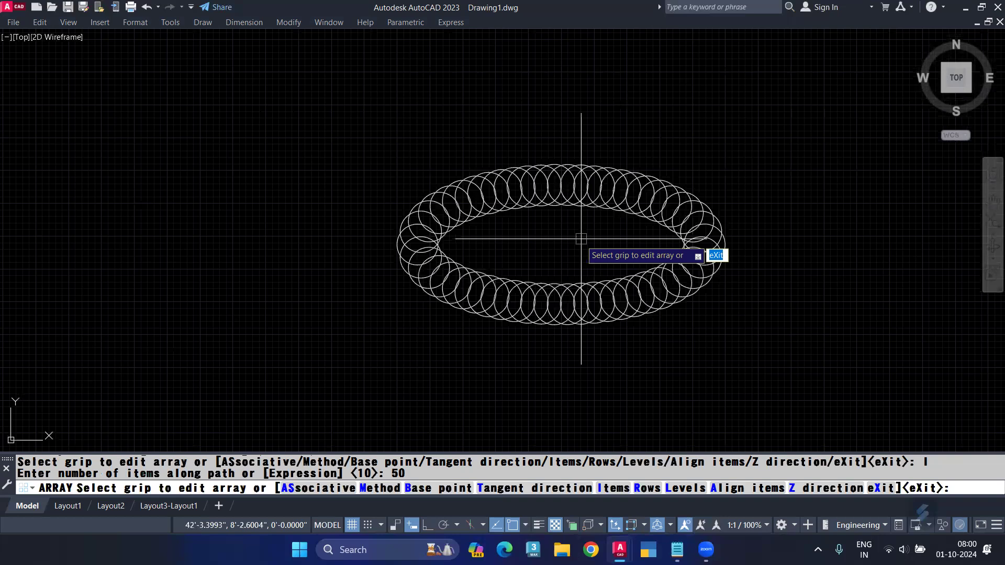
middle_click_drag(581, 239, 569, 298)
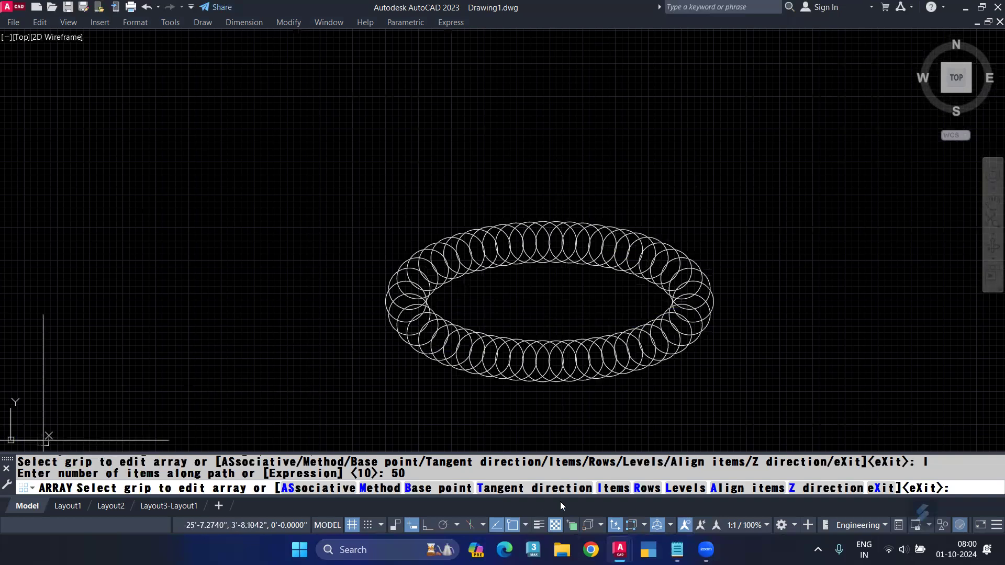
key("Return")
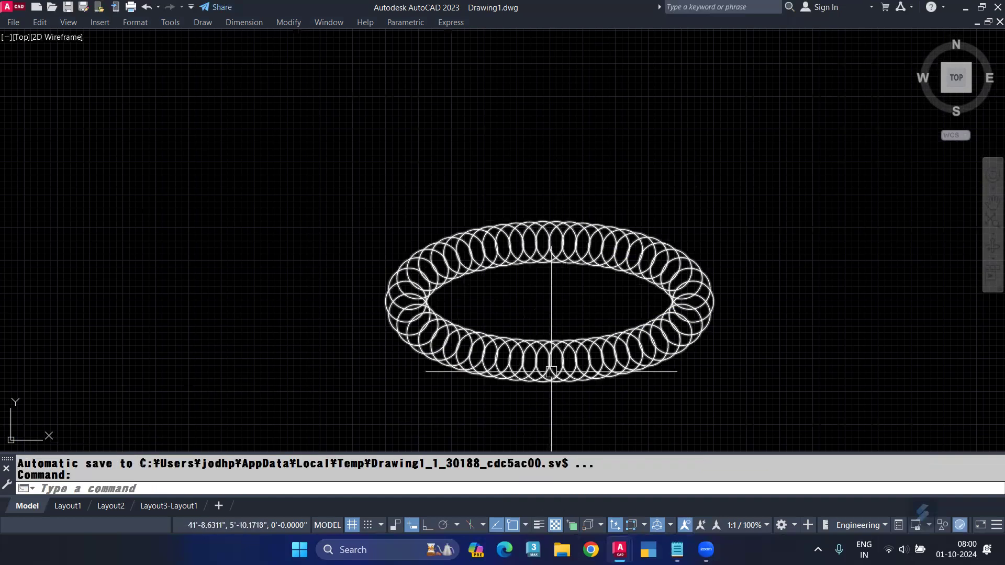
Open the full command history with F2 and copy the path ARRAY lines.
key("F2")
scroll(76, 223, "up", 1)
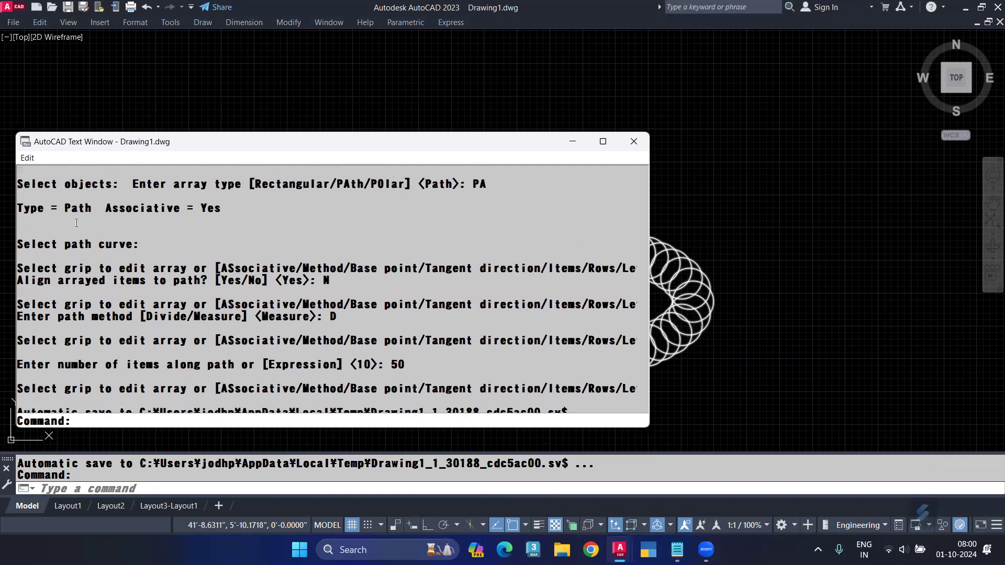
scroll(77, 223, "up", 2)
scroll(76, 223, "up", 1)
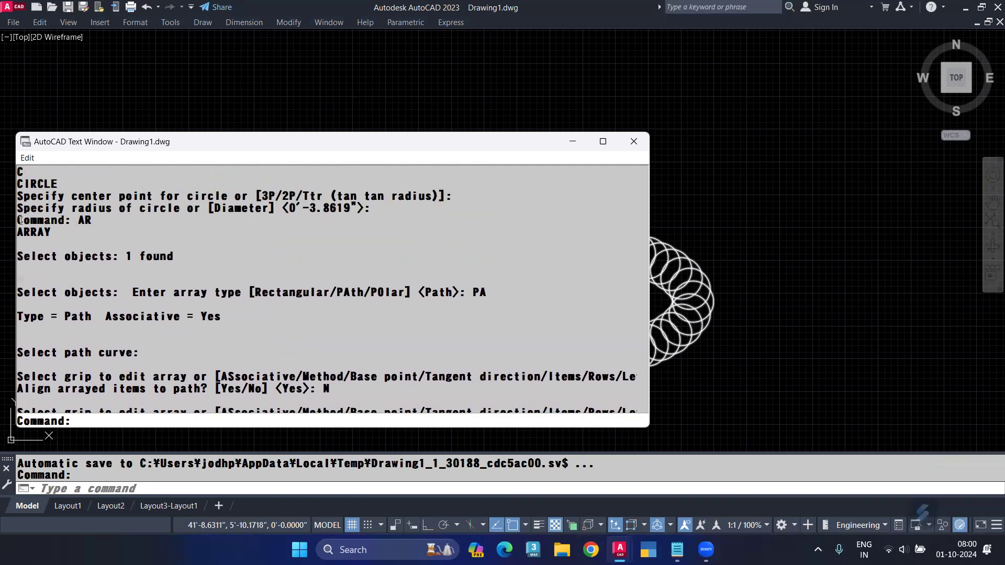
mouse_move(20, 219)
left_mouse_down()
mouse_move(419, 360)
mouse_move(641, 366)
left_mouse_up()
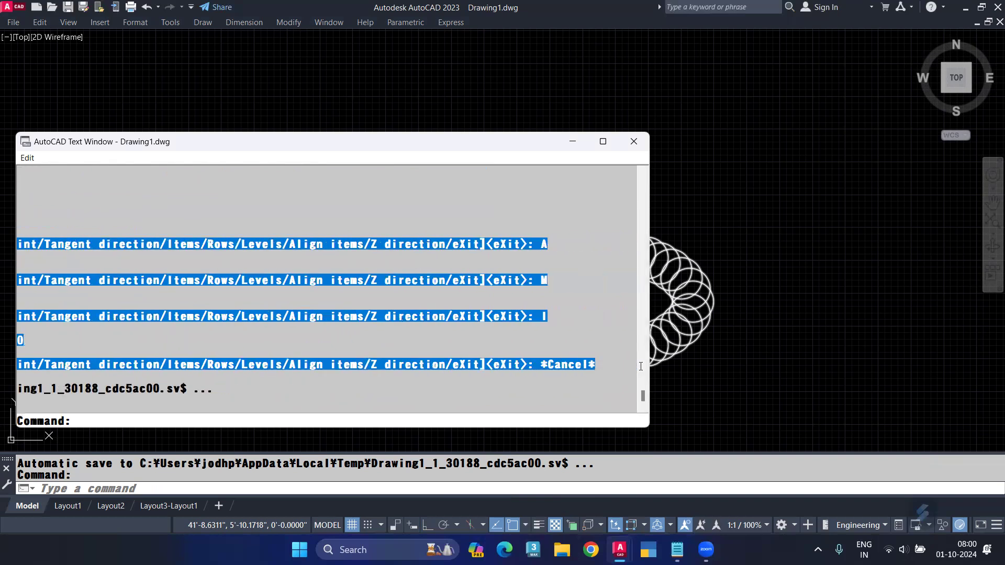
right_click(550, 368)
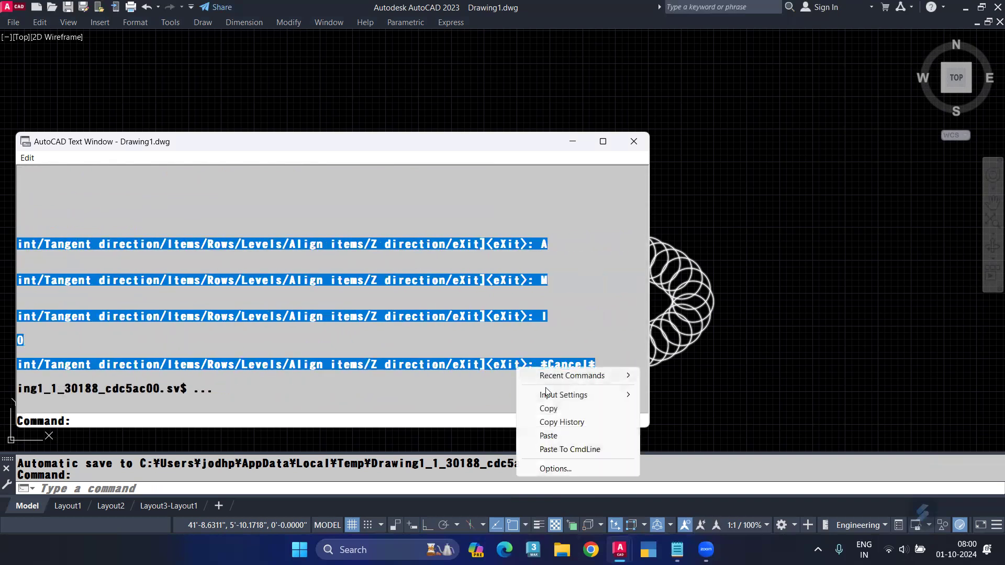
left_click(549, 409)
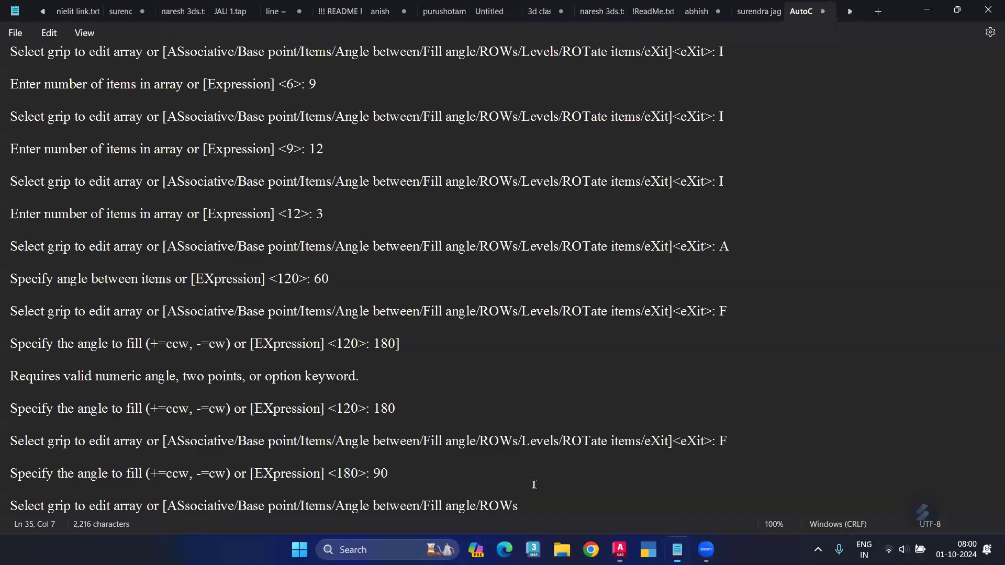
Paste the copied ARRAY history on a new line at the end of the Notepad notes.
left_click(676, 550)
left_click(530, 503)
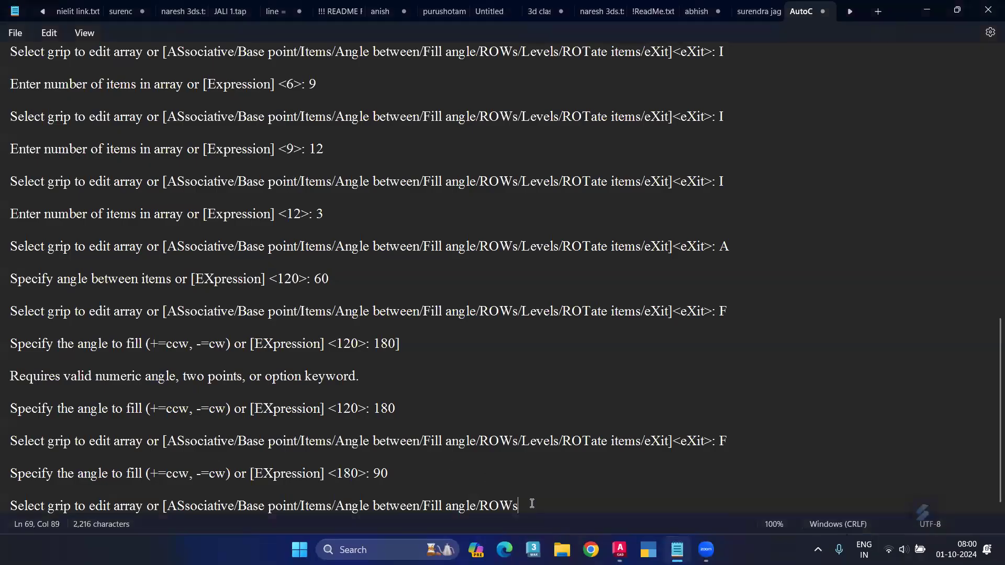
key("Return")
key("Return")
key("Return")
key("ctrl+v")
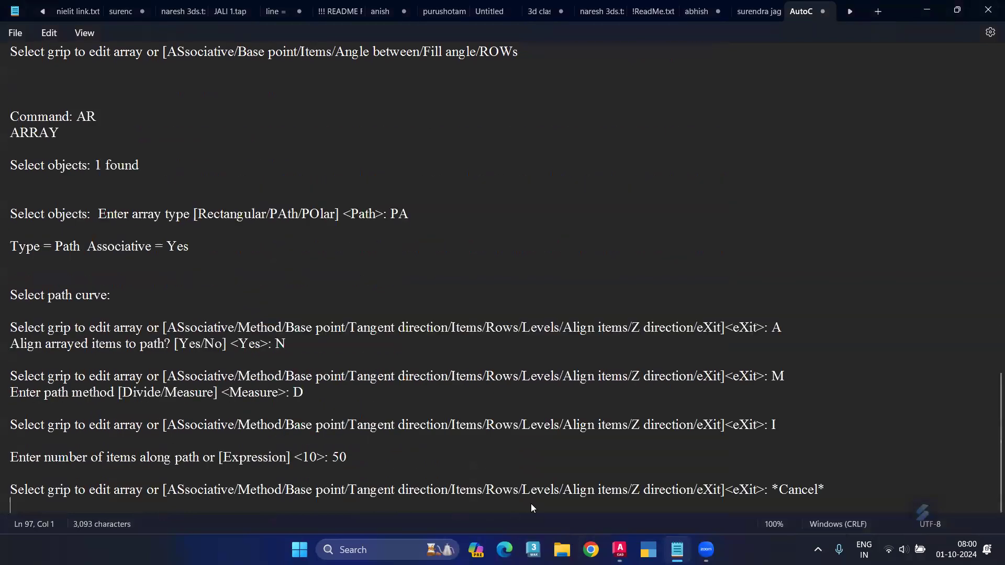
Save the notes as a new text file named with a person's name.
key("ctrl+s")
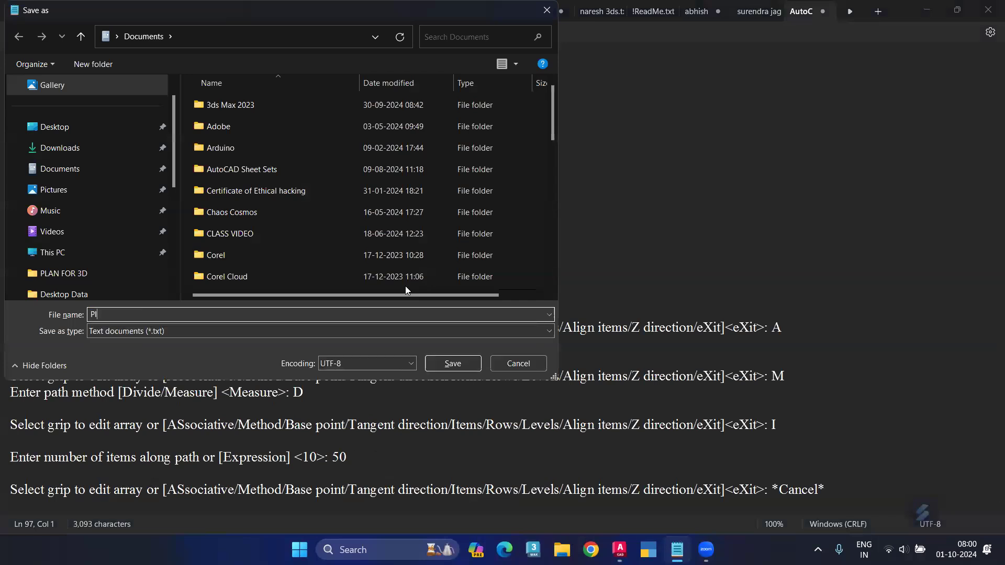
key("Return")
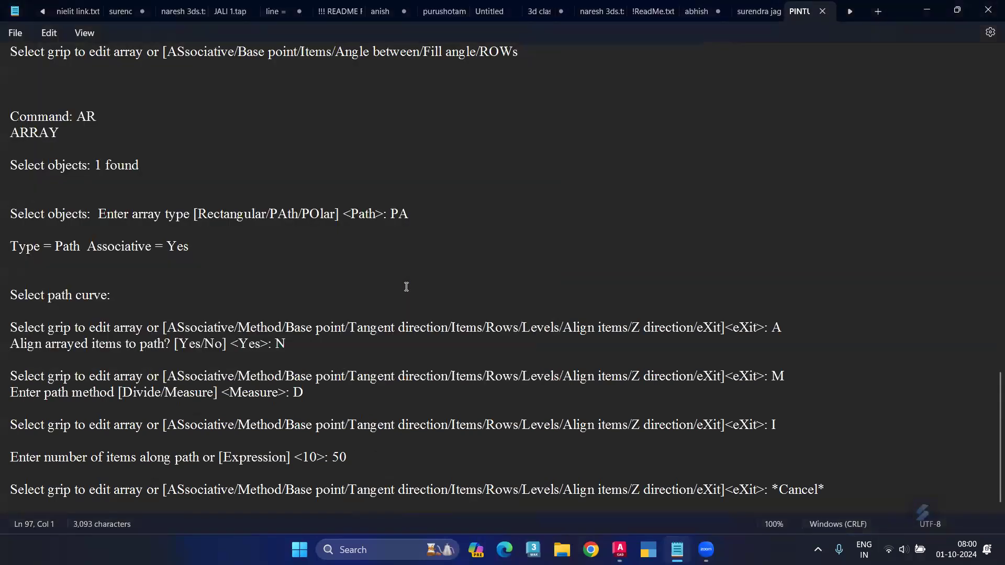